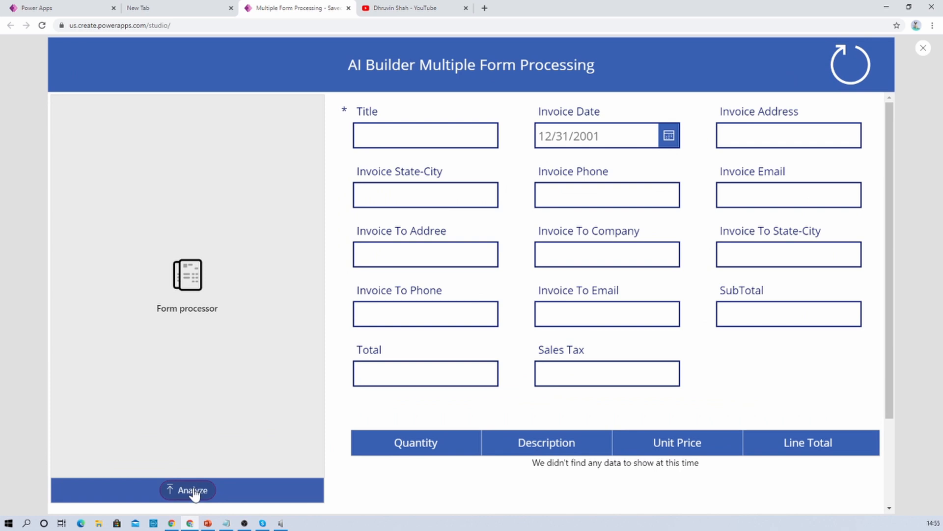
Load a sample invoice into the finished app's form processor and analyze it
{"action": "left_click", "coordinate": [193, 487]}
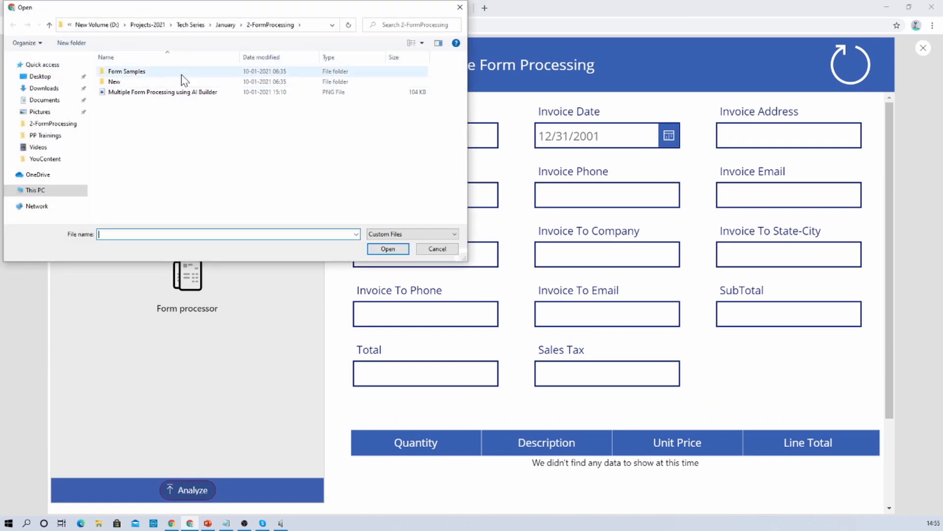
{"action": "double_click", "coordinate": [184, 73]}
{"action": "double_click", "coordinate": [175, 82]}
{"action": "double_click", "coordinate": [173, 92]}
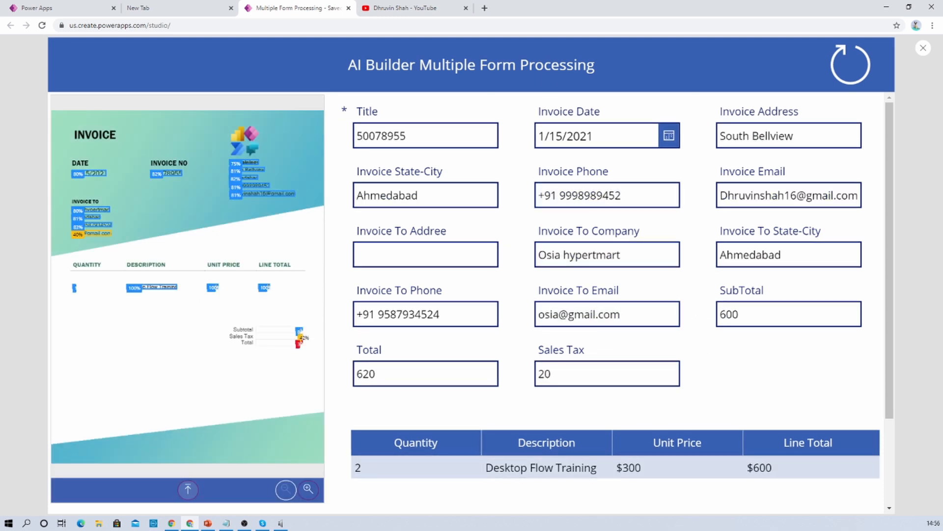
Submit the extracted invoice fields and the line item from the form
{"action": "scroll", "coordinate": [626, 276], "scroll_direction": "down", "scroll_amount": 3}
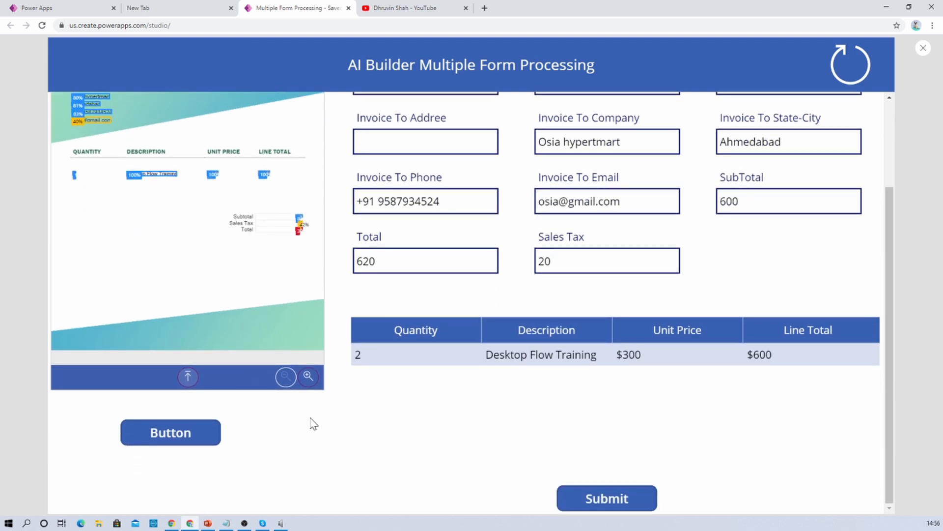
{"action": "left_click", "coordinate": [617, 506]}
{"action": "scroll", "coordinate": [501, 333], "scroll_direction": "up", "scroll_amount": 3}
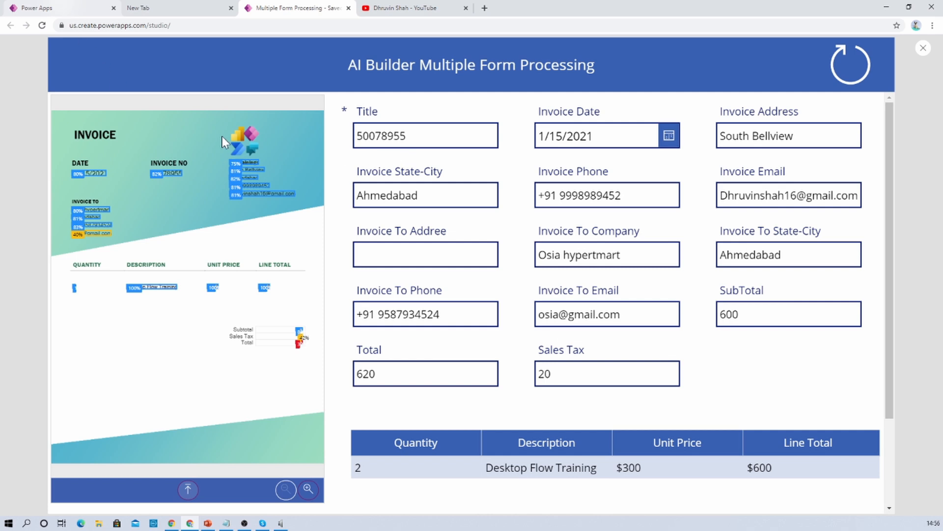
Create a new blank canvas app with the tablet layout in the AI2021 environment
{"action": "left_click", "coordinate": [59, 8]}
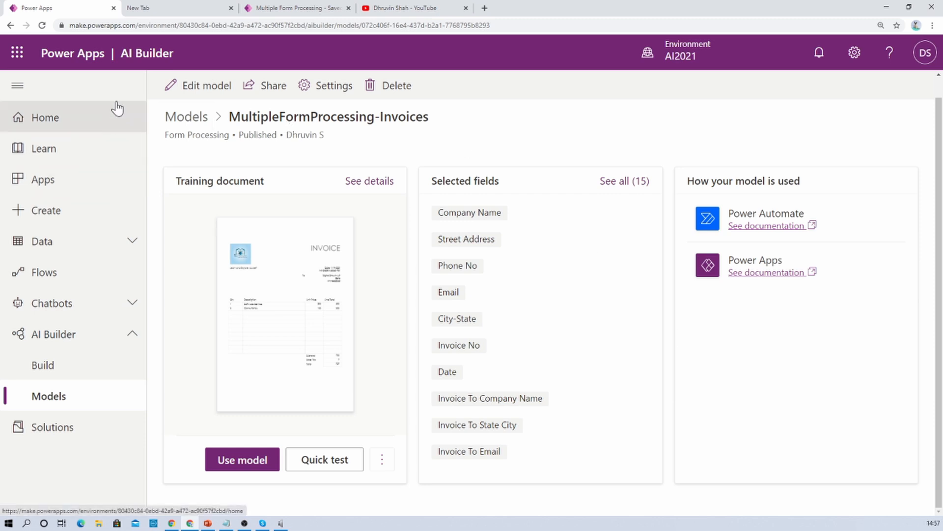
{"action": "left_click", "coordinate": [89, 188]}
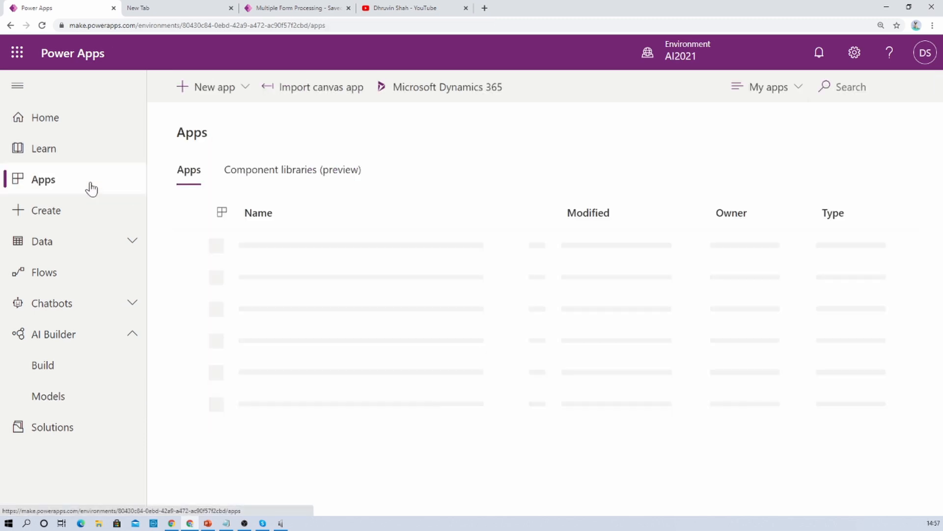
{"action": "left_click", "coordinate": [246, 93]}
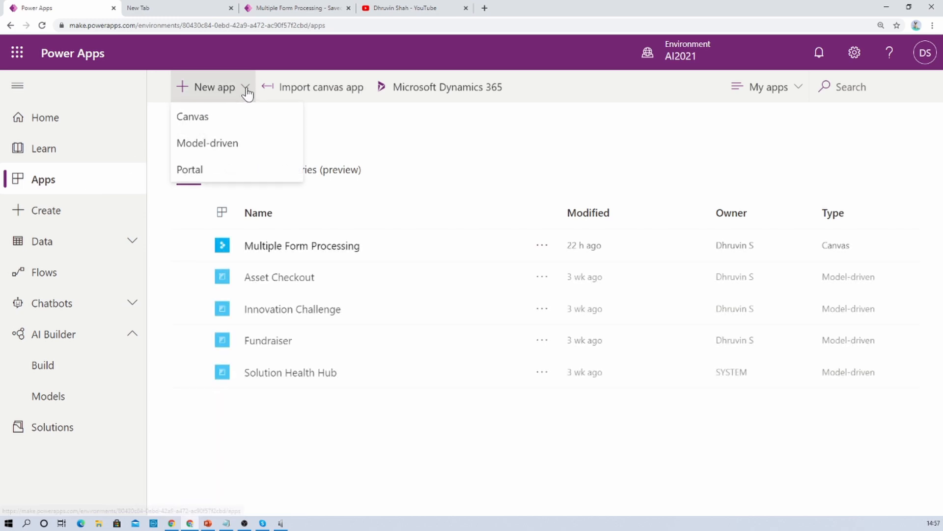
{"action": "left_click", "coordinate": [240, 122]}
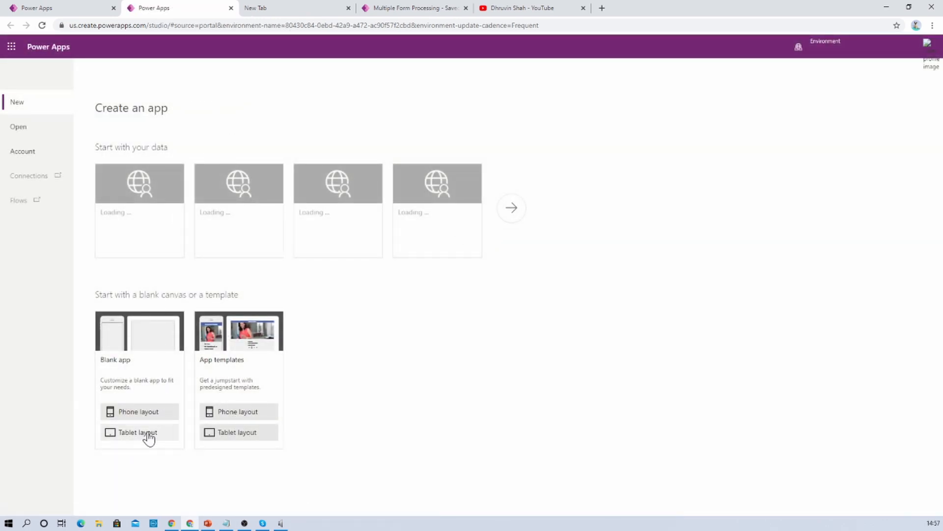
{"action": "left_click", "coordinate": [146, 435]}
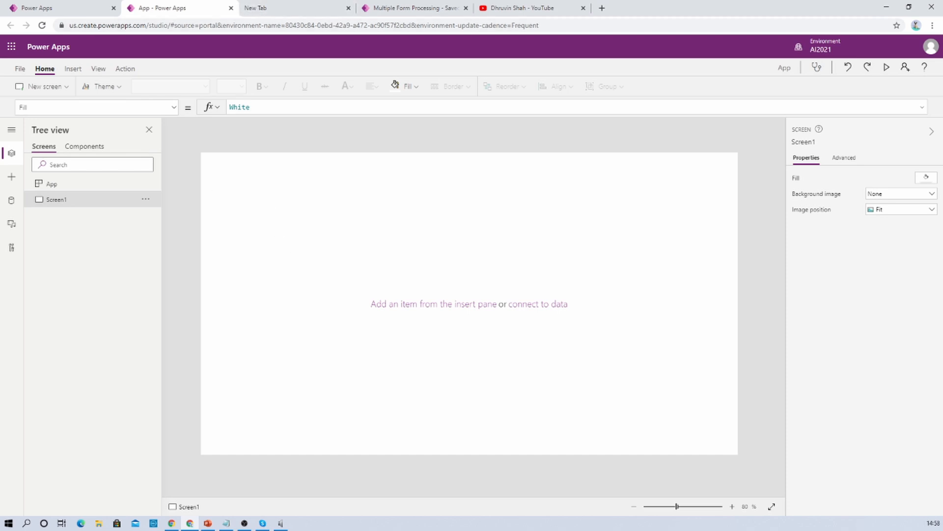
Add a scrollable screen and set its header title to "Form Processing with AI Builder"
{"action": "left_click", "coordinate": [65, 94]}
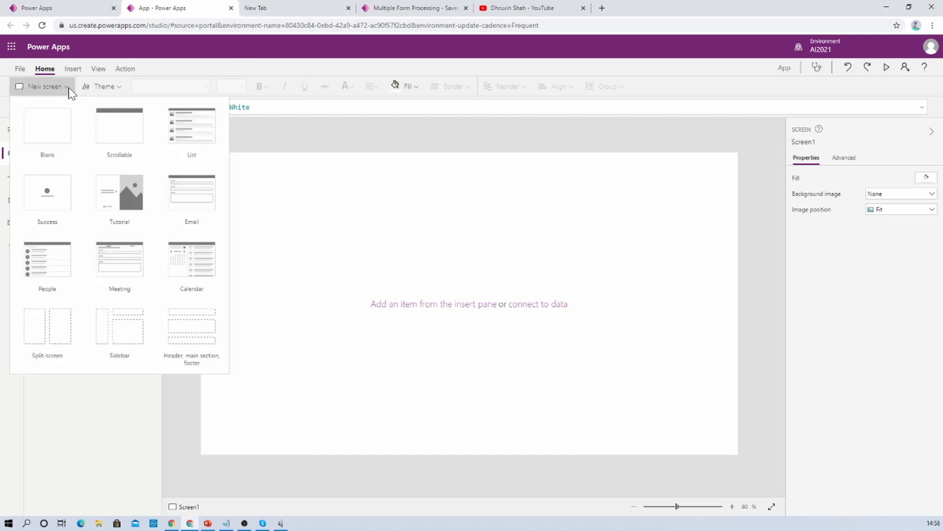
{"action": "left_click", "coordinate": [130, 128]}
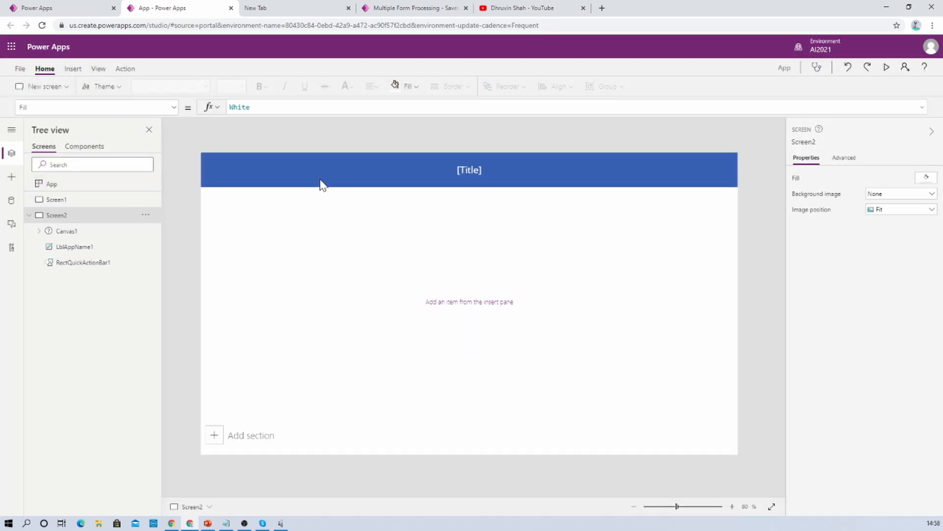
{"action": "left_click", "coordinate": [479, 167]}
{"action": "left_click_drag", "start_coordinate": [888, 178], "coordinate": [723, 180]}
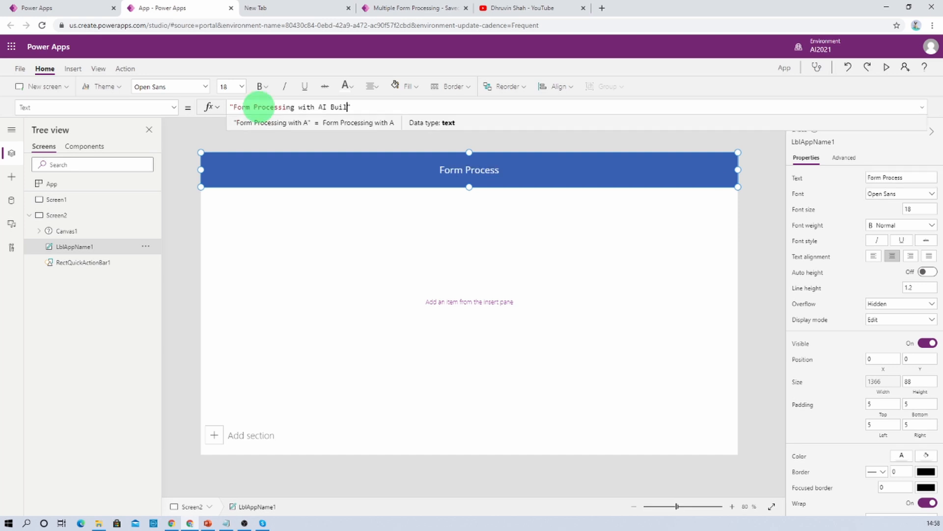
{"action": "type", "text": "der"}
Insert an AI Builder form processor in the screen's data card and connect it to the MultipleFormProcessing-Invoices model
{"action": "left_click", "coordinate": [376, 255]}
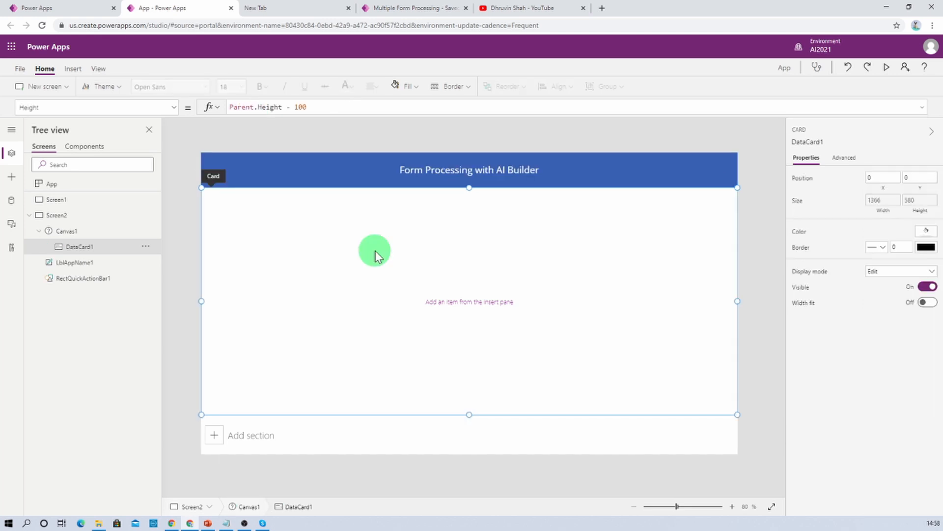
{"action": "left_click", "coordinate": [109, 248]}
{"action": "left_click", "coordinate": [235, 252]}
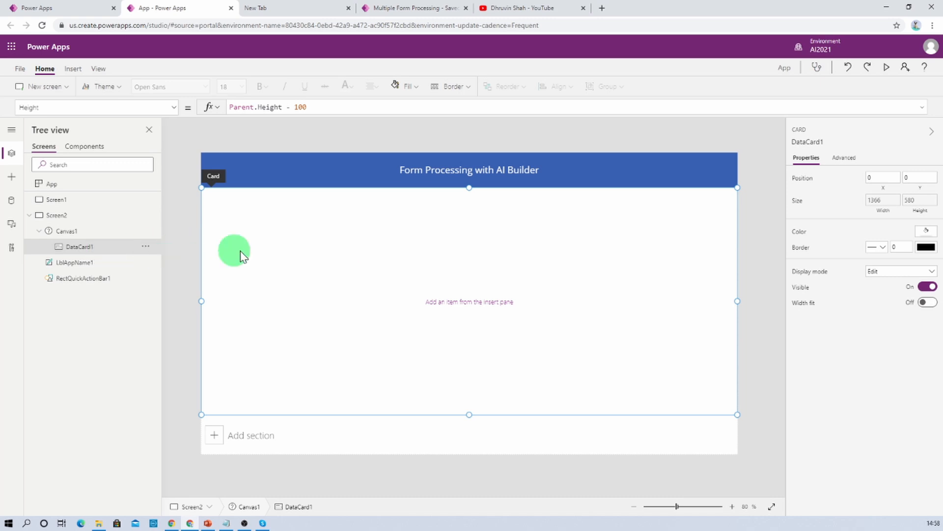
{"action": "left_click", "coordinate": [72, 70]}
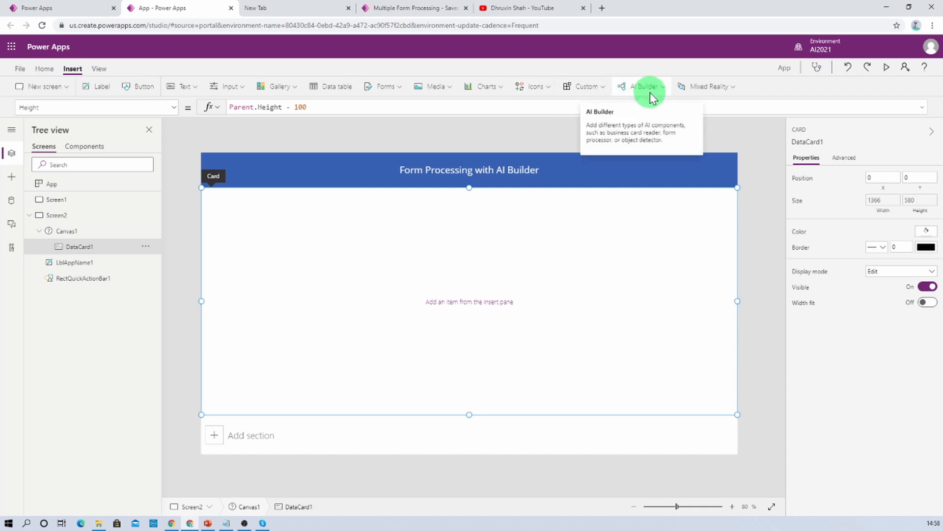
{"action": "key", "text": "ctrl+plus"}
{"action": "key", "text": "ctrl+plus"}
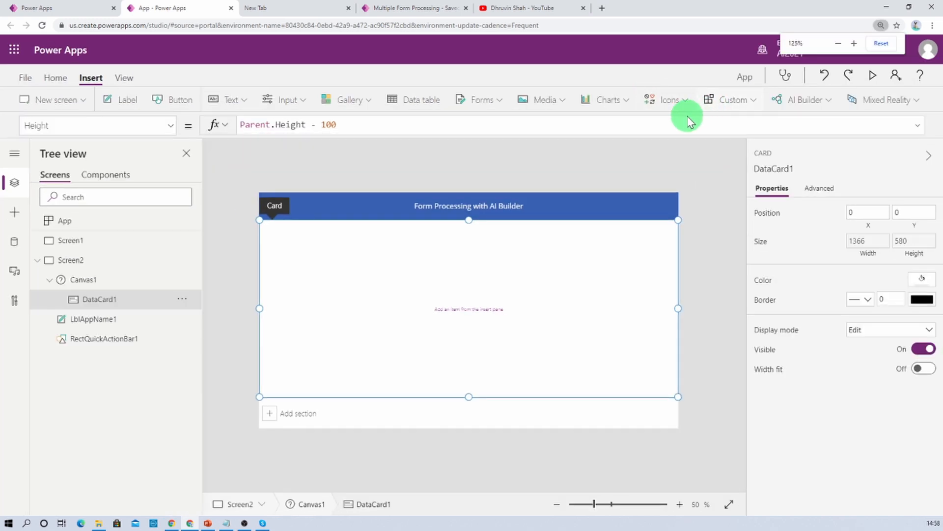
{"action": "left_click", "coordinate": [830, 99]}
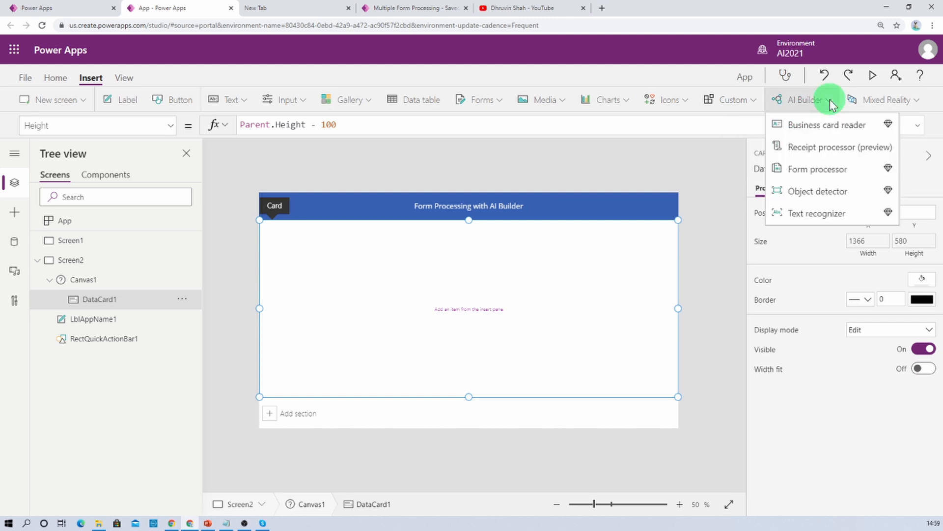
{"action": "left_click", "coordinate": [830, 177]}
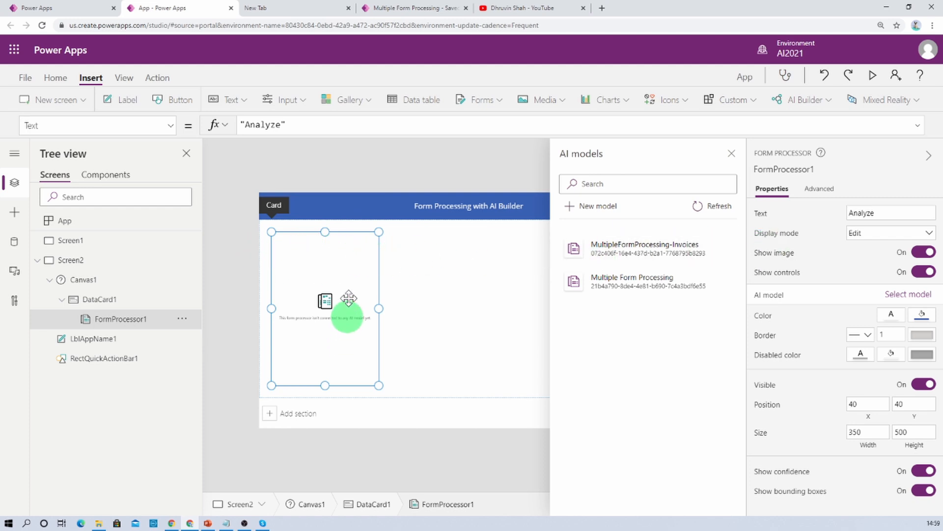
{"action": "left_click", "coordinate": [667, 255]}
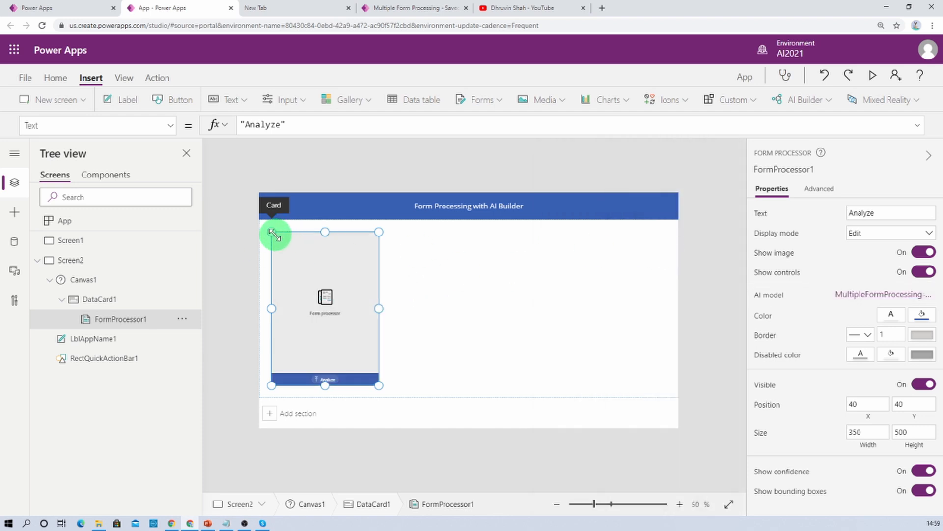
Enlarge the form processor from about X 9, Y 15 down to the lower edge of the data card
{"action": "left_click_drag", "start_coordinate": [271, 232], "coordinate": [262, 225]}
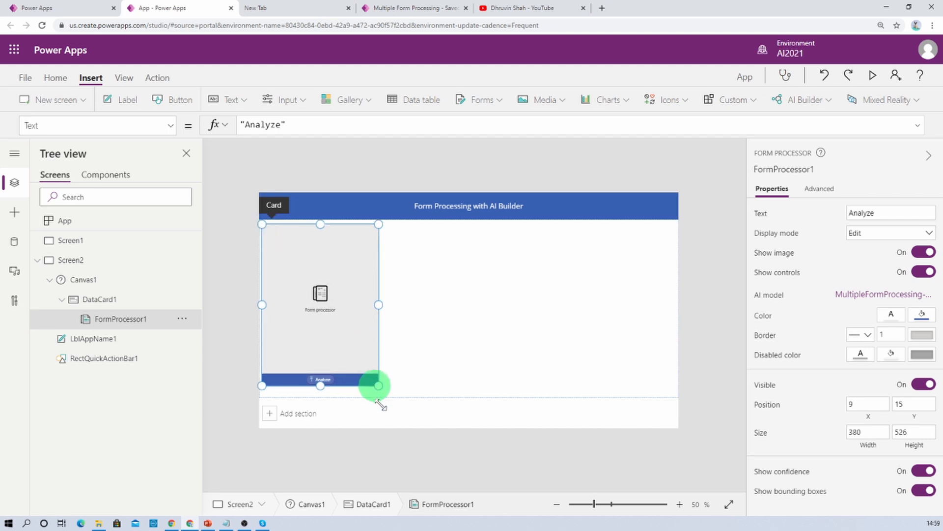
{"action": "left_click_drag", "start_coordinate": [381, 404], "coordinate": [388, 417]}
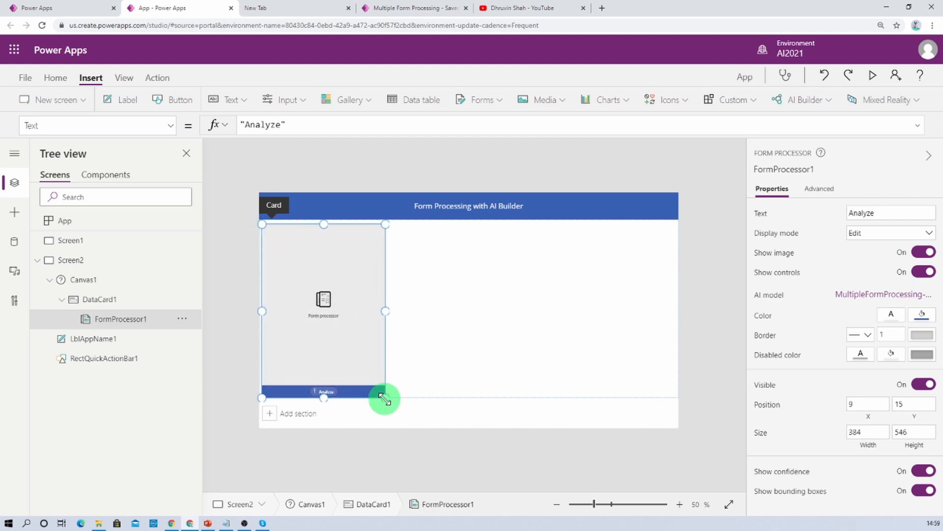
{"action": "left_click", "coordinate": [516, 278]}
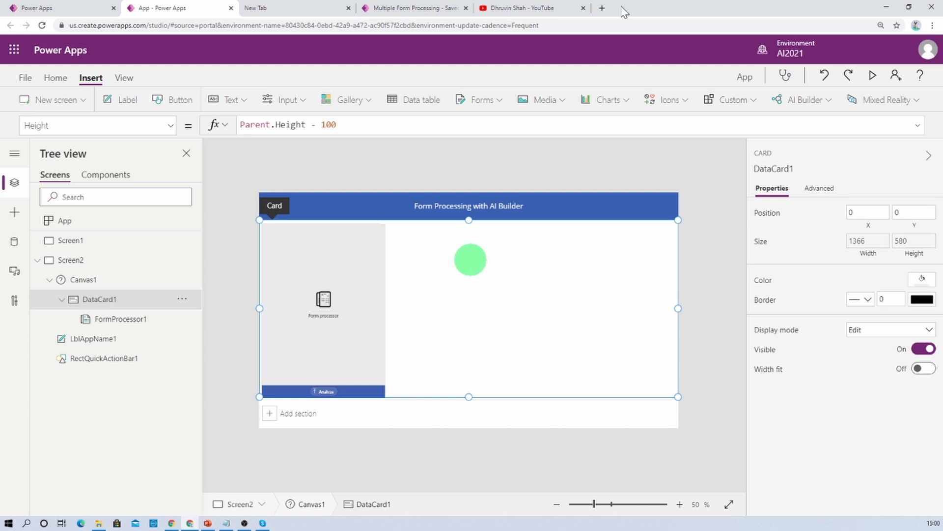
Open the AI Demos SharePoint site in a new browser tab and view its Invoice-Multiples and Invoice Line Items lists
{"action": "left_click", "coordinate": [602, 8]}
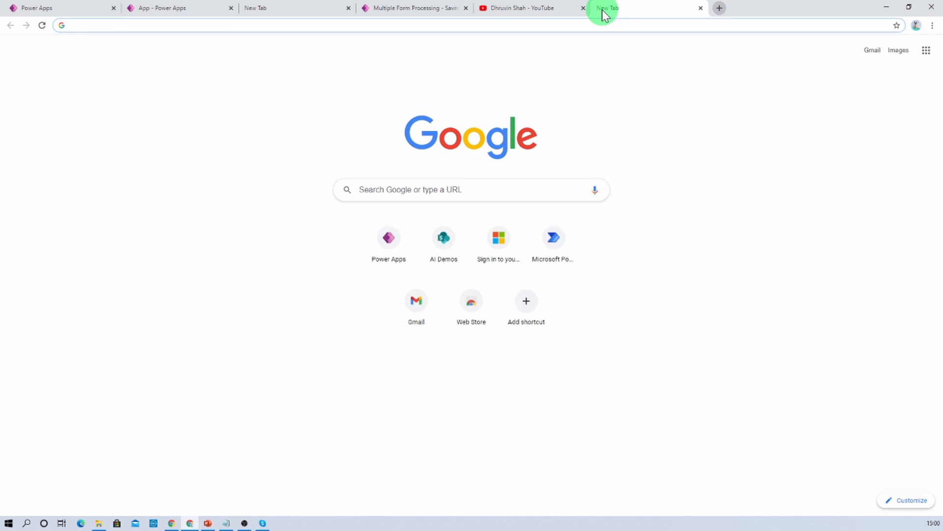
{"action": "type", "text": "ai"}
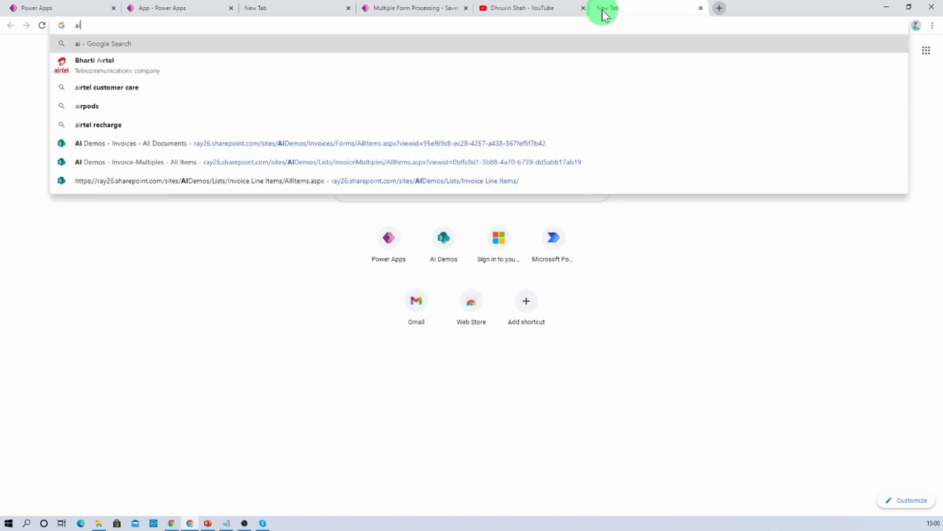
{"action": "left_click", "coordinate": [401, 143]}
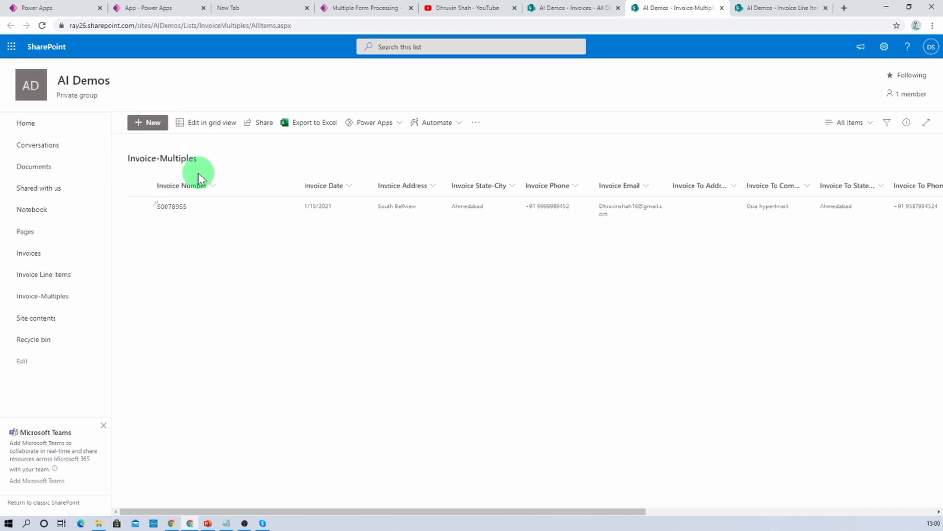
{"action": "left_click", "coordinate": [757, 8]}
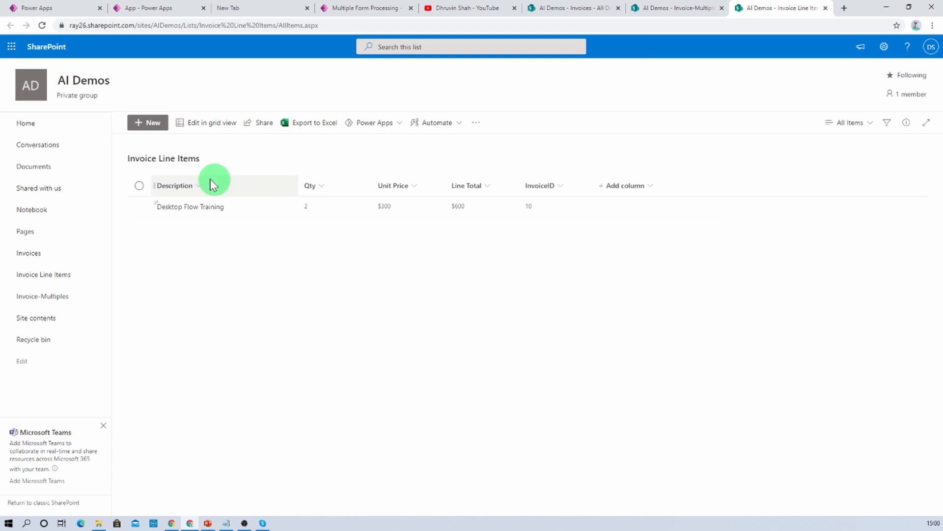
{"action": "left_click", "coordinate": [684, 12]}
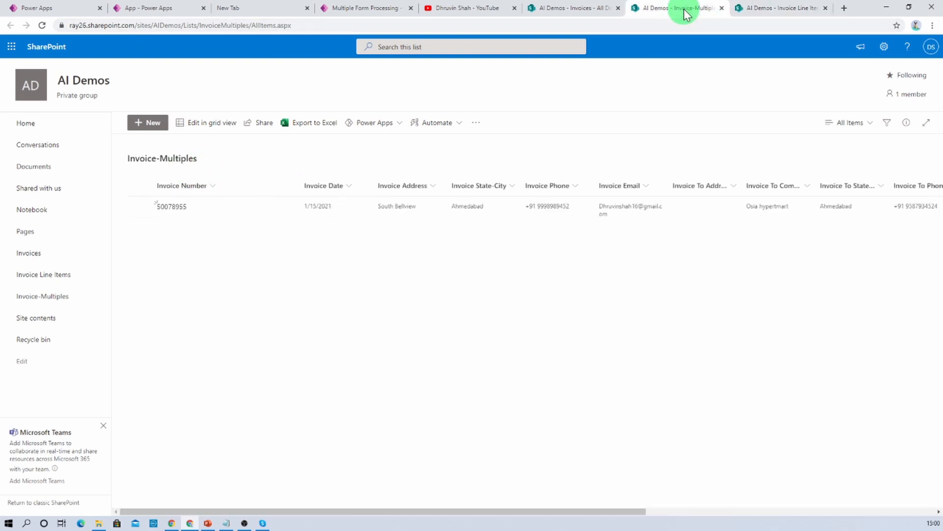
Compare the finished app's invoice fields and line-item table with the columns of the Invoice-Multiples and Invoice Line Items lists
{"action": "left_click", "coordinate": [344, 8]}
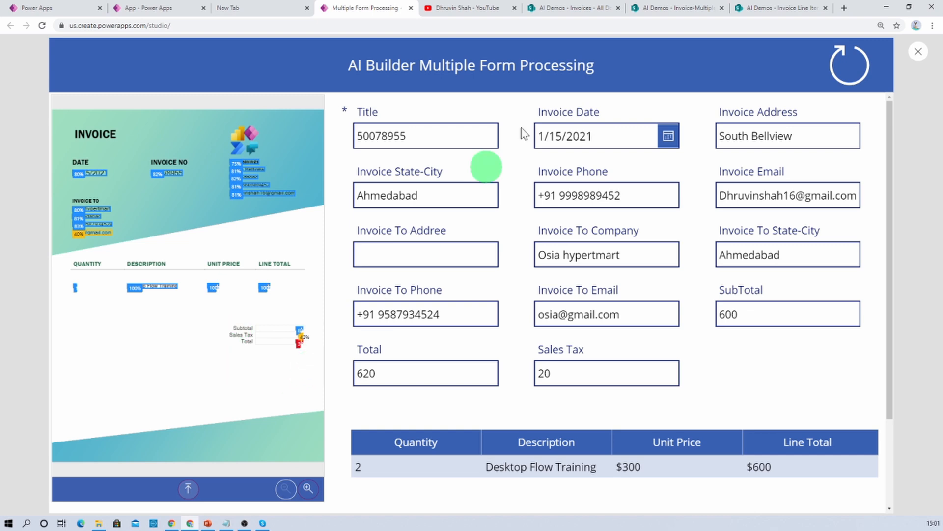
{"action": "left_click", "coordinate": [668, 11]}
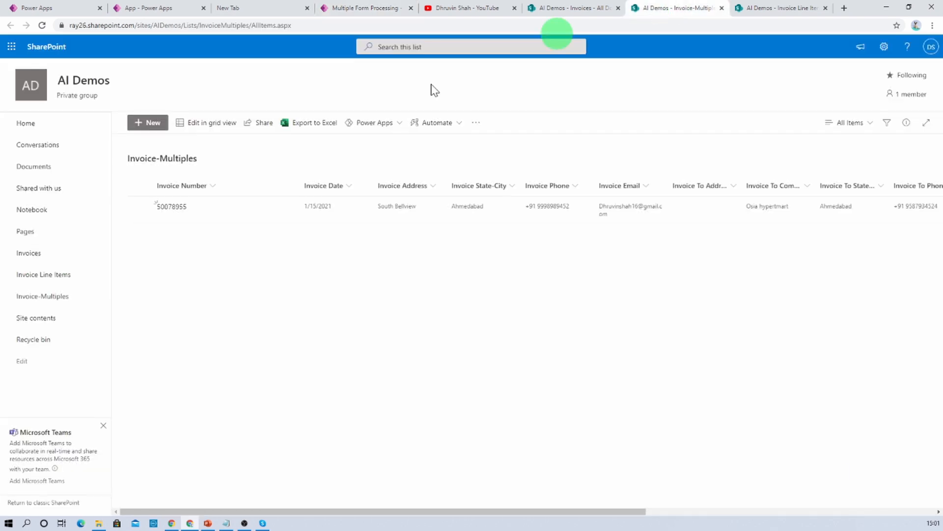
{"action": "left_click", "coordinate": [179, 10]}
{"action": "left_click", "coordinate": [358, 8]}
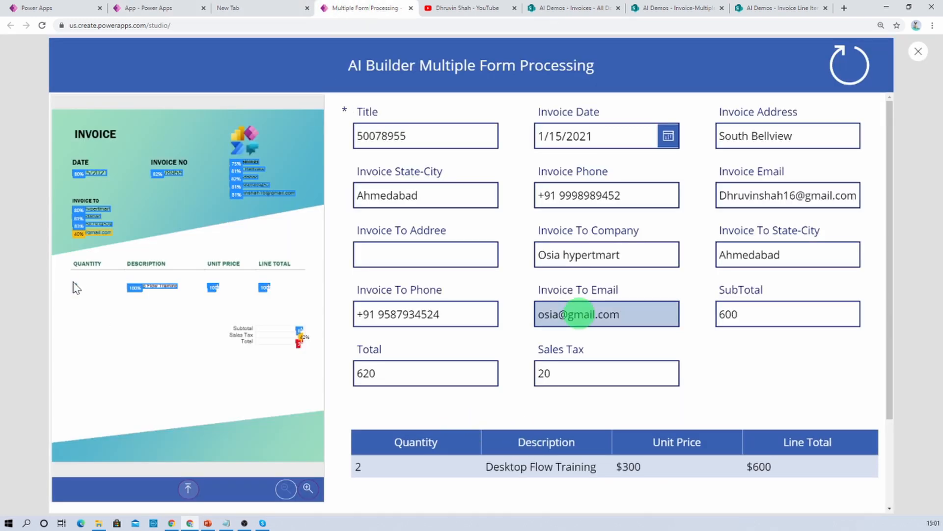
{"action": "scroll", "coordinate": [72, 309], "scroll_direction": "down", "scroll_amount": 2}
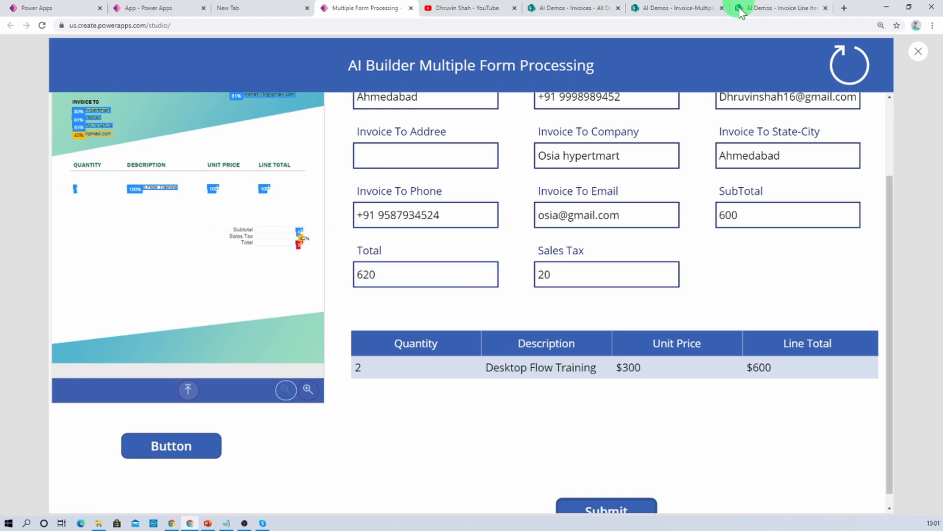
{"action": "left_click", "coordinate": [781, 8]}
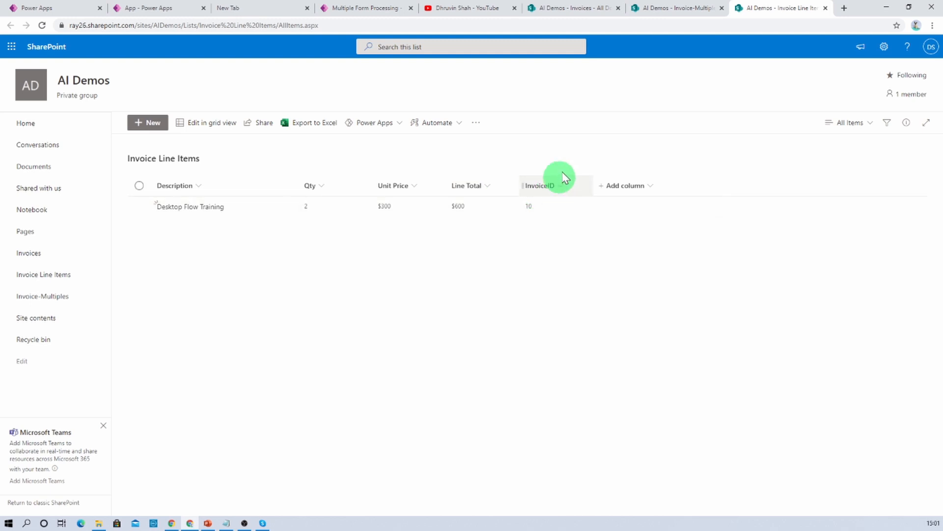
{"action": "left_click", "coordinate": [676, 16]}
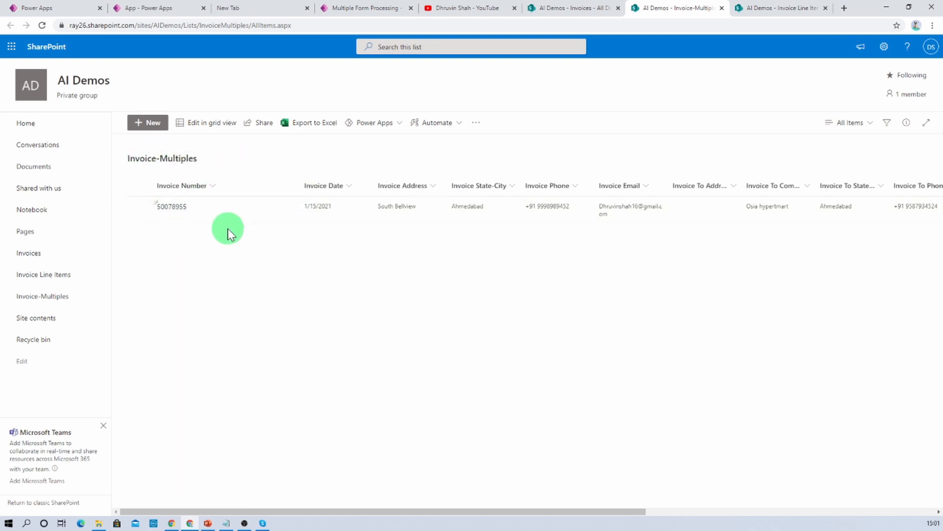
{"action": "left_click", "coordinate": [782, 9]}
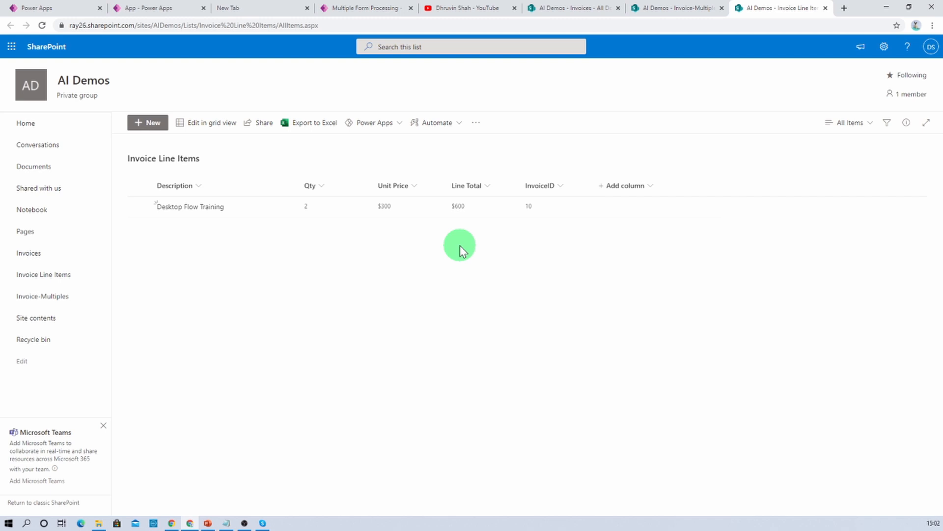
{"action": "left_click", "coordinate": [565, 8]}
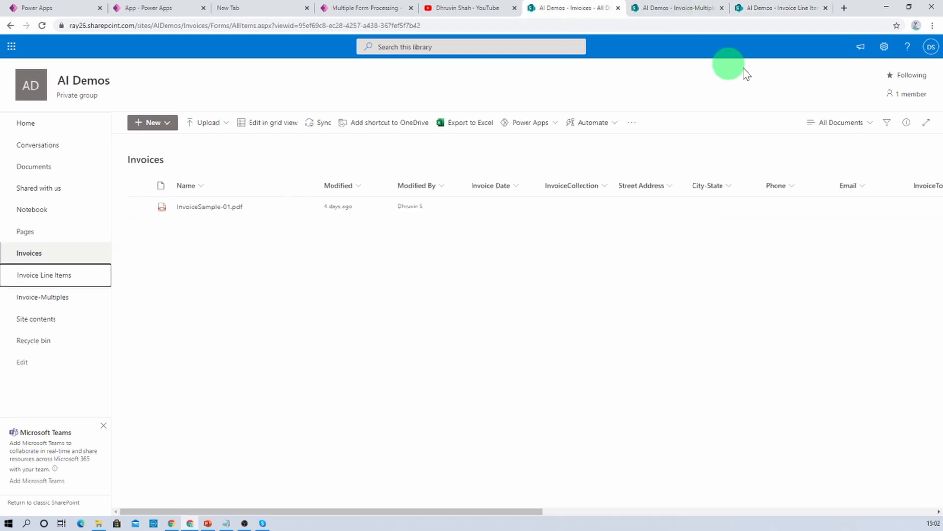
Open the Invoices library's settings and review its columns and their types
{"action": "left_click", "coordinate": [885, 46]}
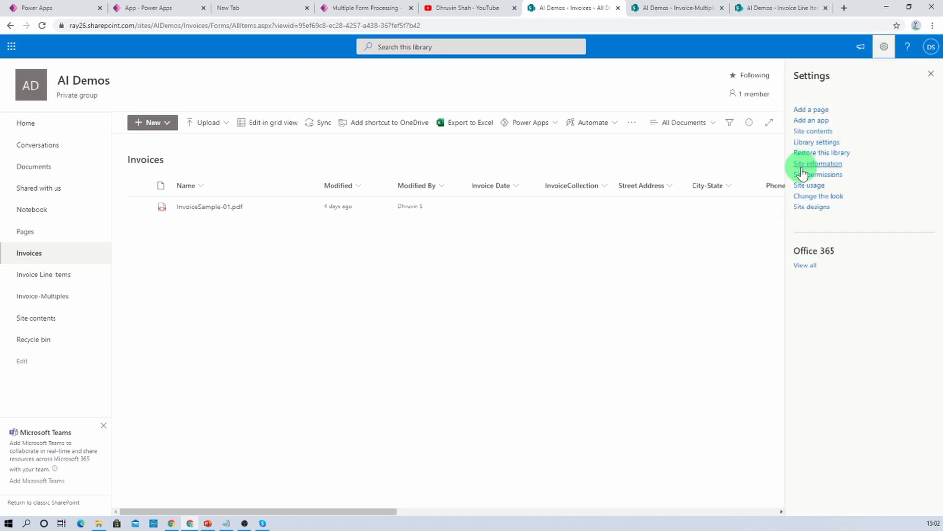
{"action": "left_click", "coordinate": [814, 142]}
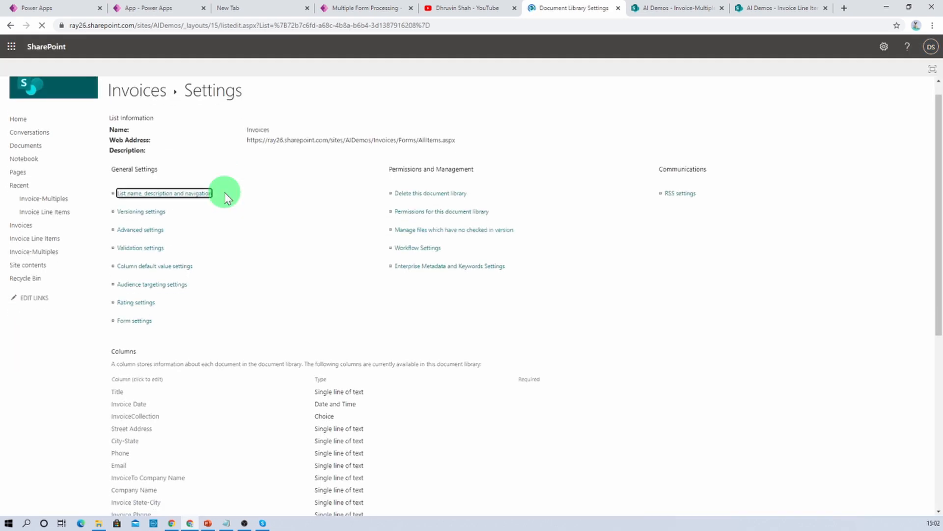
{"action": "scroll", "coordinate": [256, 186], "scroll_direction": "down", "scroll_amount": 3}
{"action": "scroll", "coordinate": [254, 185], "scroll_direction": "down", "scroll_amount": 2}
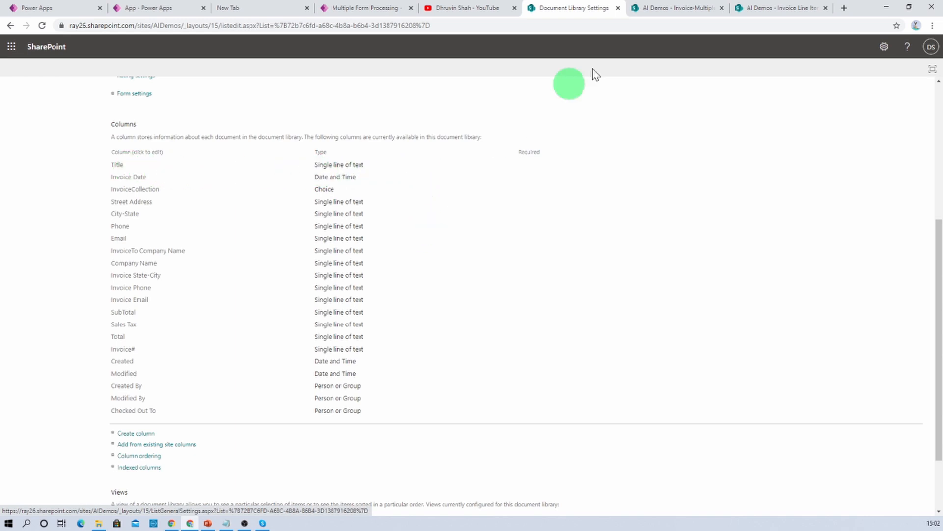
Open the settings of the Invoice-Multiples list and review its columns and their types
{"action": "left_click", "coordinate": [660, 7]}
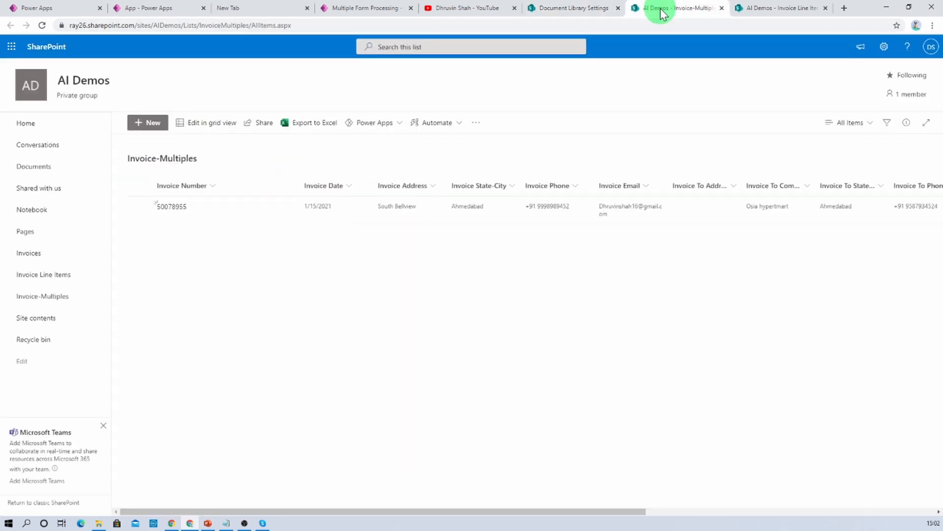
{"action": "left_click", "coordinate": [884, 48]}
{"action": "left_click", "coordinate": [815, 148]}
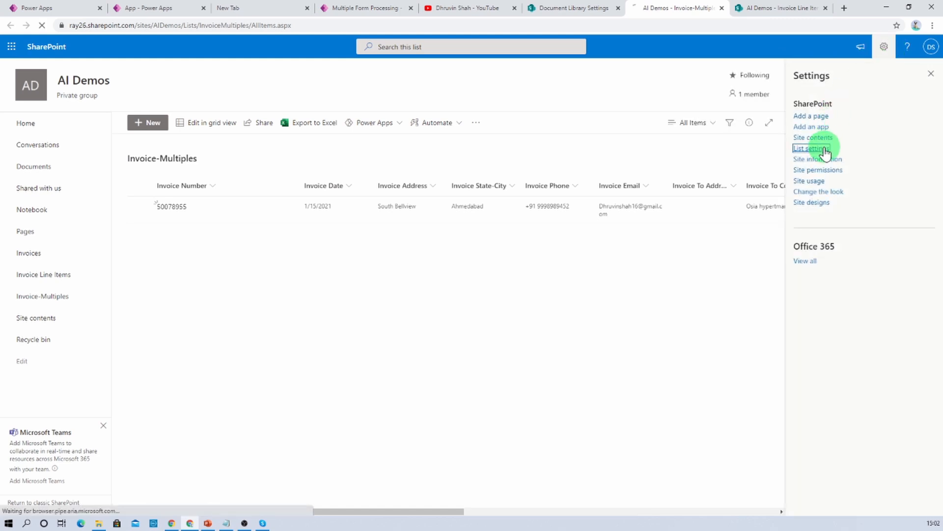
{"action": "scroll", "coordinate": [302, 246], "scroll_direction": "down", "scroll_amount": 3}
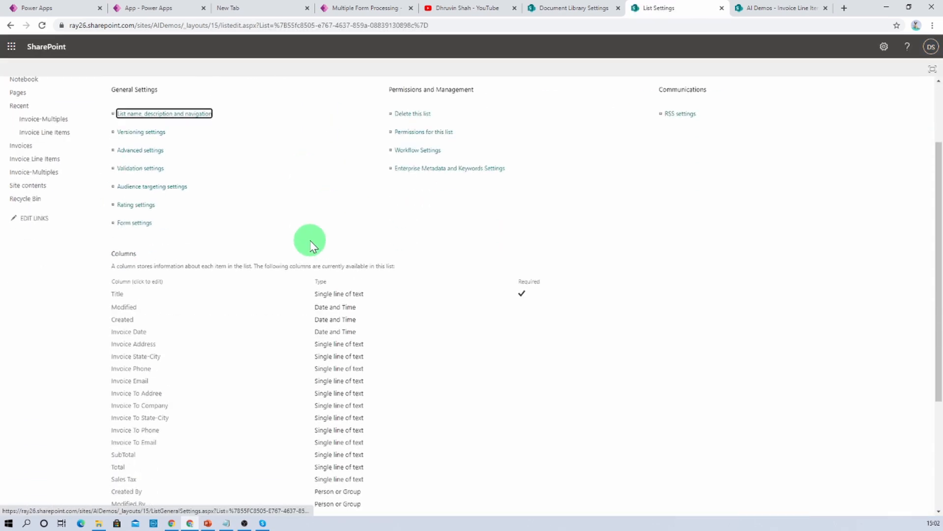
{"action": "scroll", "coordinate": [310, 246], "scroll_direction": "down", "scroll_amount": 2}
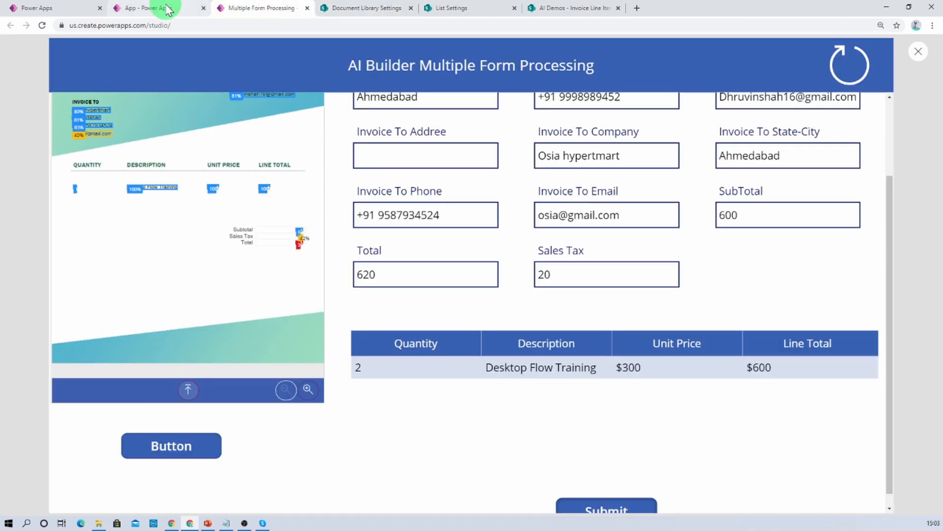
Return to the app being built and connect to the AI Demos site through the existing SharePoint connection
{"action": "left_click", "coordinate": [166, 9]}
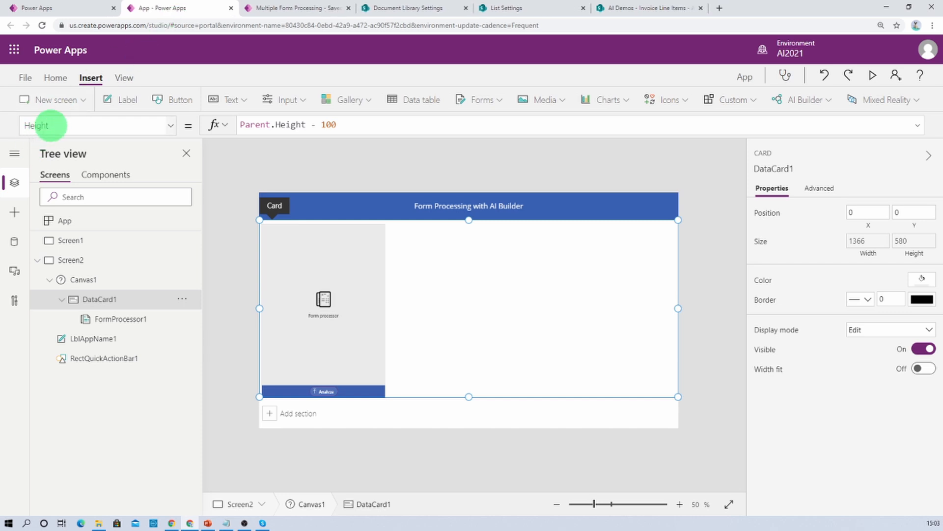
{"action": "left_click", "coordinate": [15, 246]}
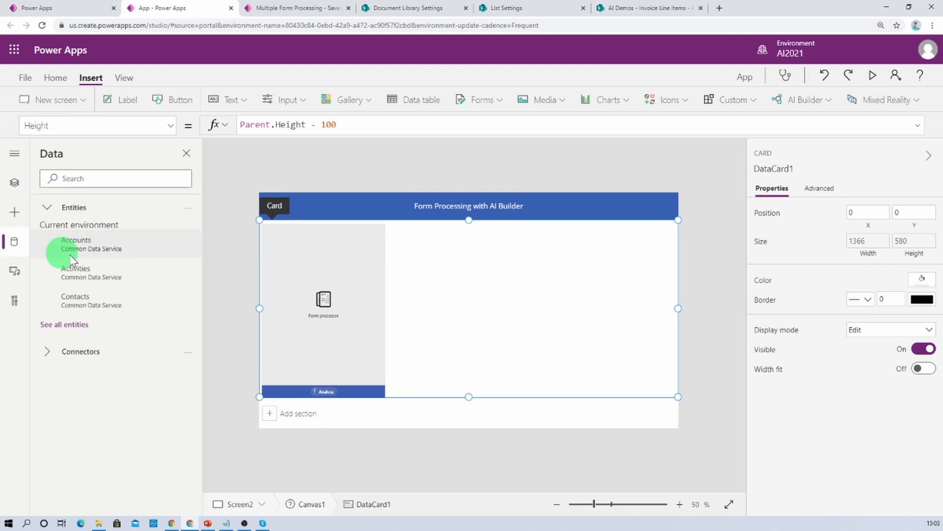
{"action": "left_click", "coordinate": [48, 351]}
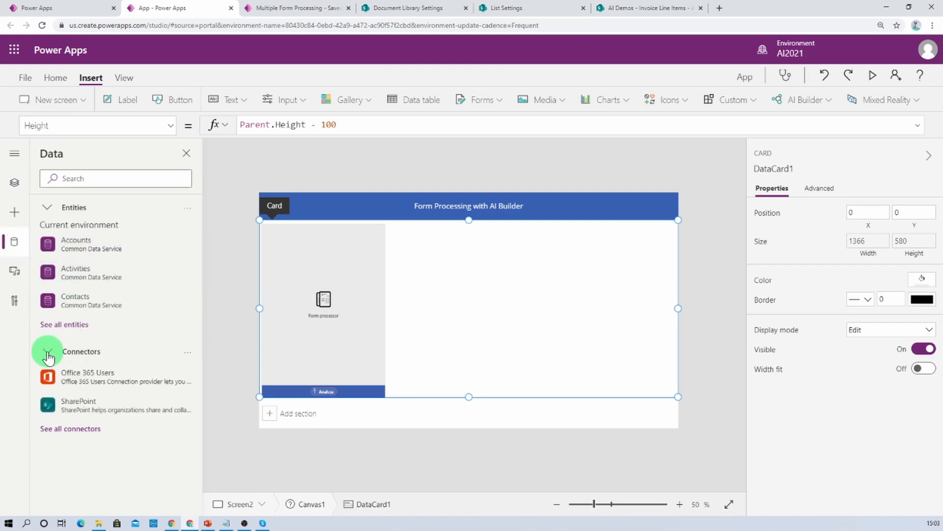
{"action": "left_click", "coordinate": [85, 400]}
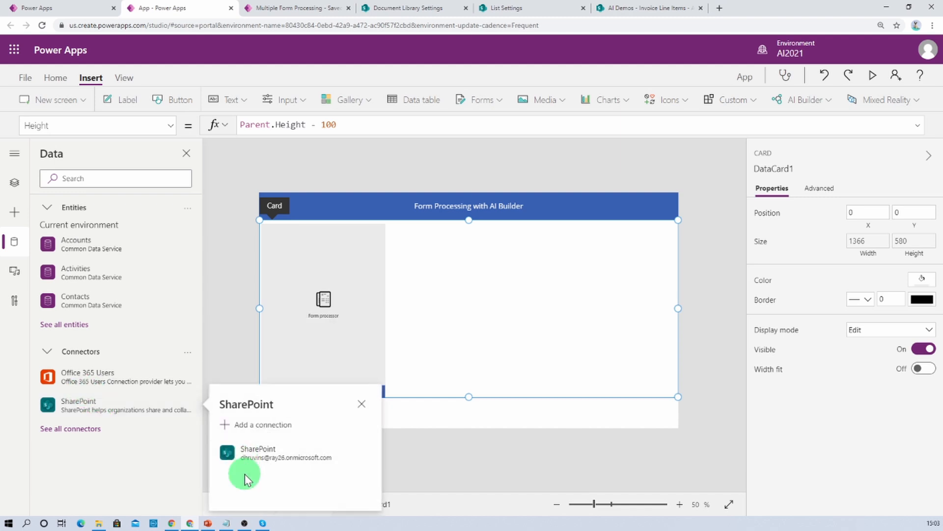
{"action": "left_click", "coordinate": [242, 450]}
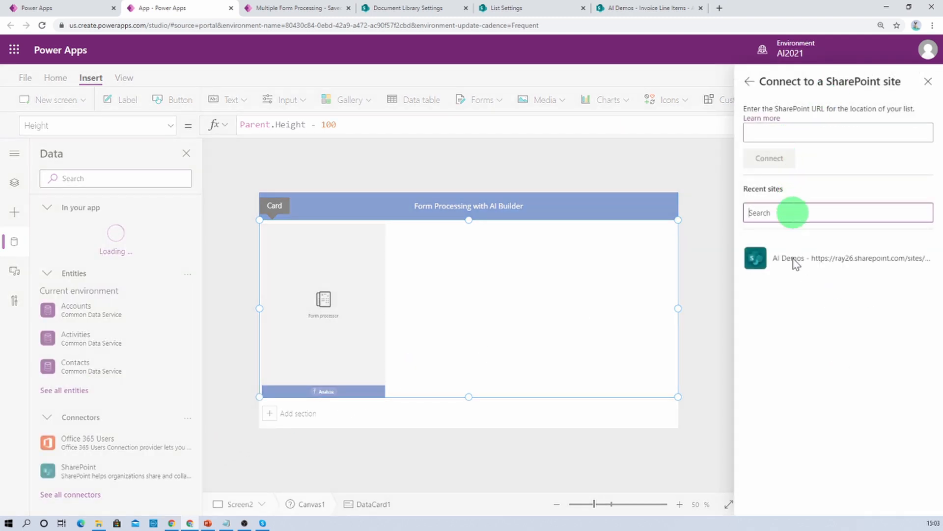
{"action": "left_click", "coordinate": [793, 259]}
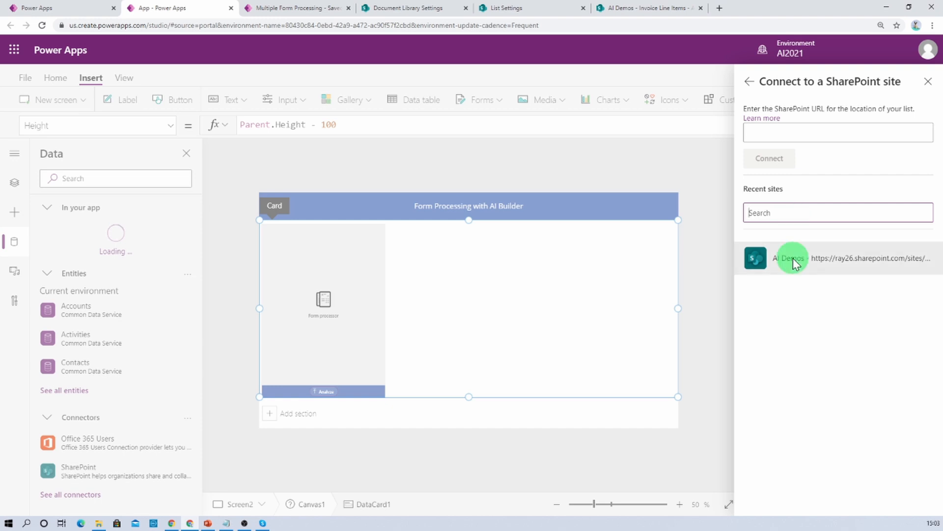
{"action": "left_click", "coordinate": [769, 135]}
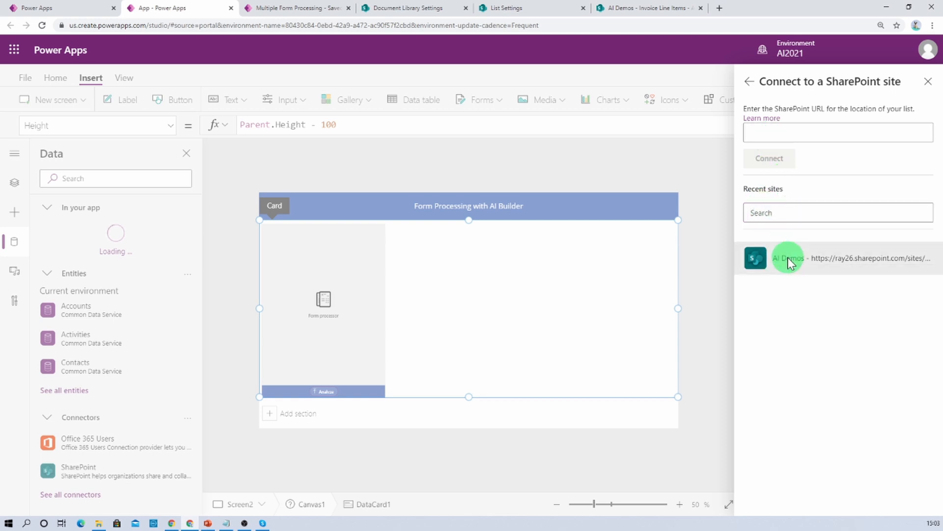
{"action": "left_click", "coordinate": [789, 260]}
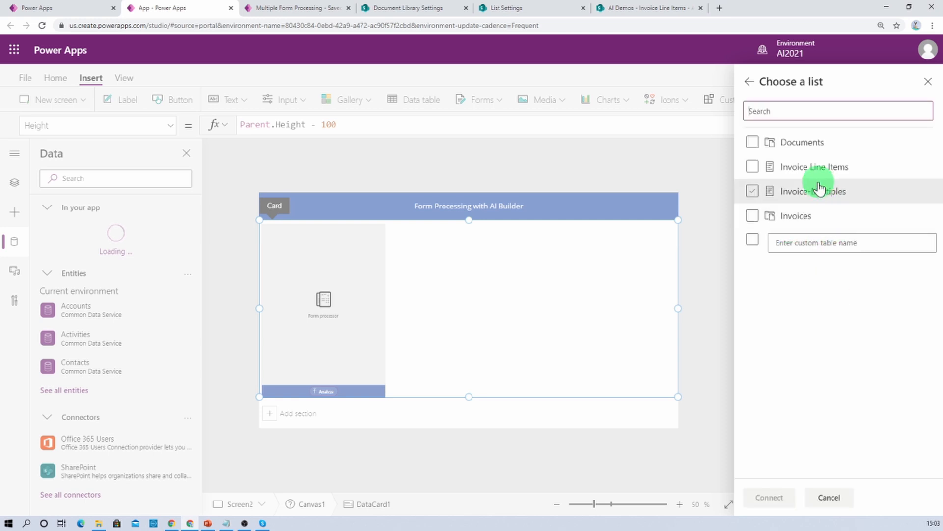
Add the Invoice-Multiples and Invoice Line Items lists to the app as data sources
{"action": "left_click", "coordinate": [755, 194]}
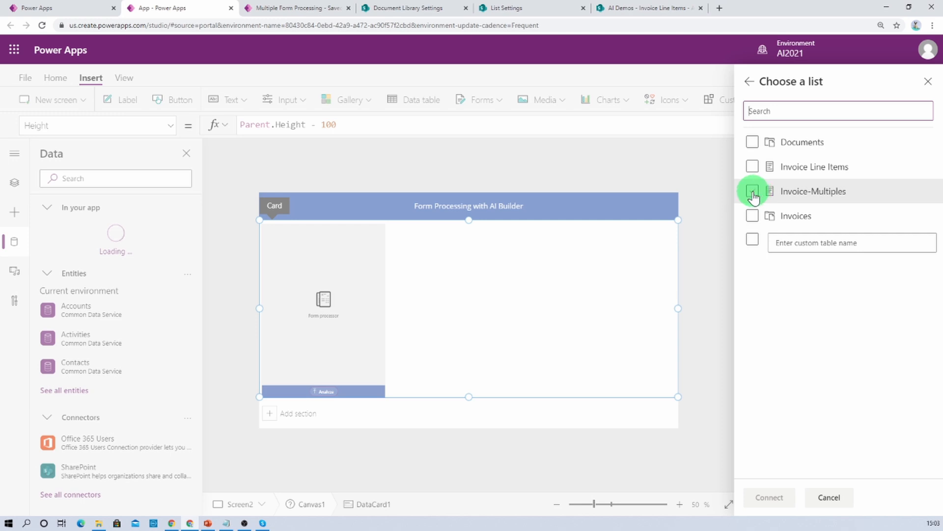
{"action": "left_click", "coordinate": [753, 193]}
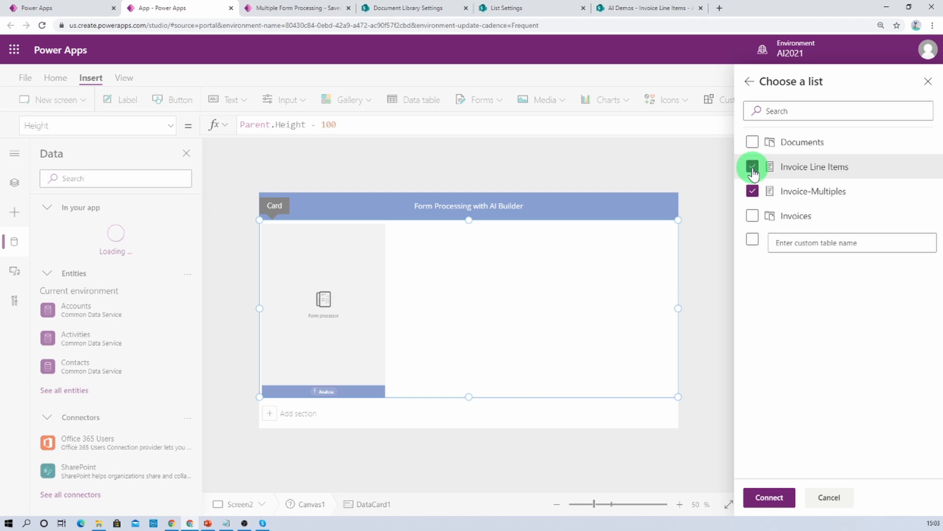
{"action": "left_click", "coordinate": [752, 167]}
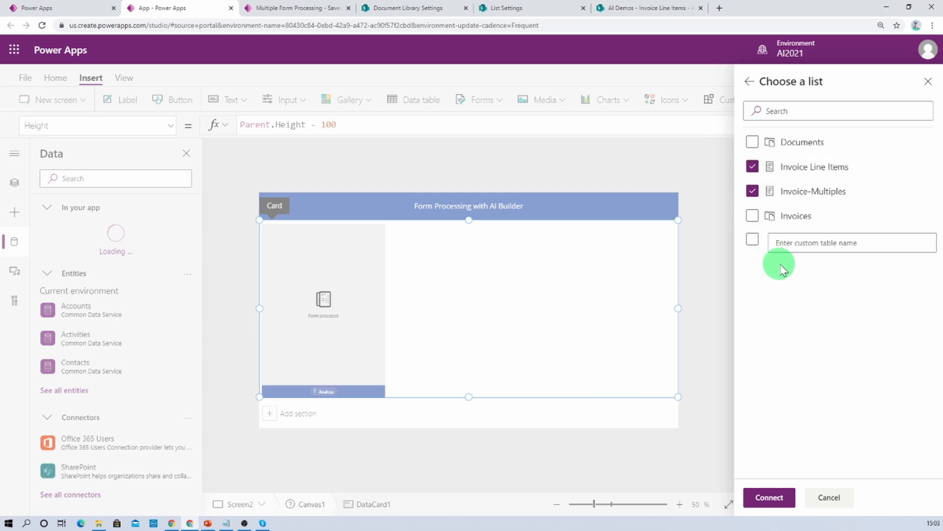
{"action": "left_click", "coordinate": [775, 501]}
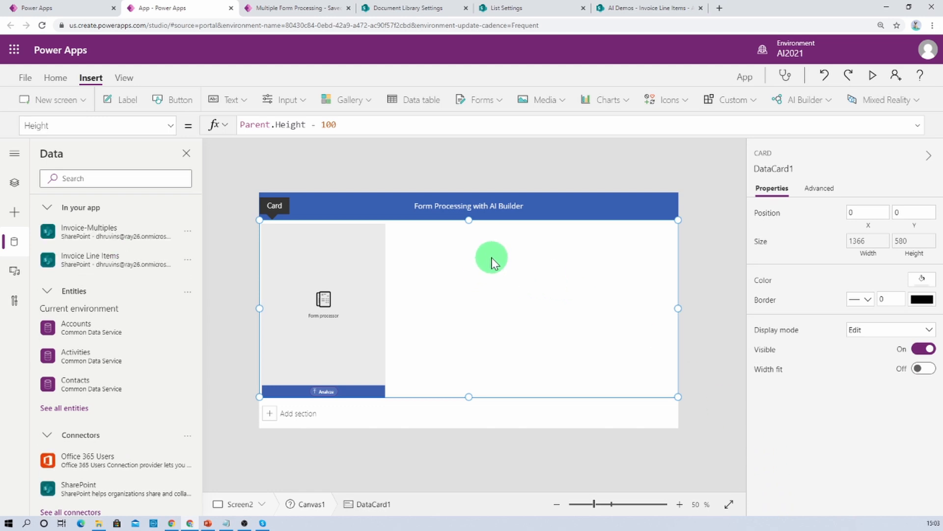
Insert an edit form on Screen2 and place it at about X 230, Y 142
{"action": "left_click", "coordinate": [16, 185]}
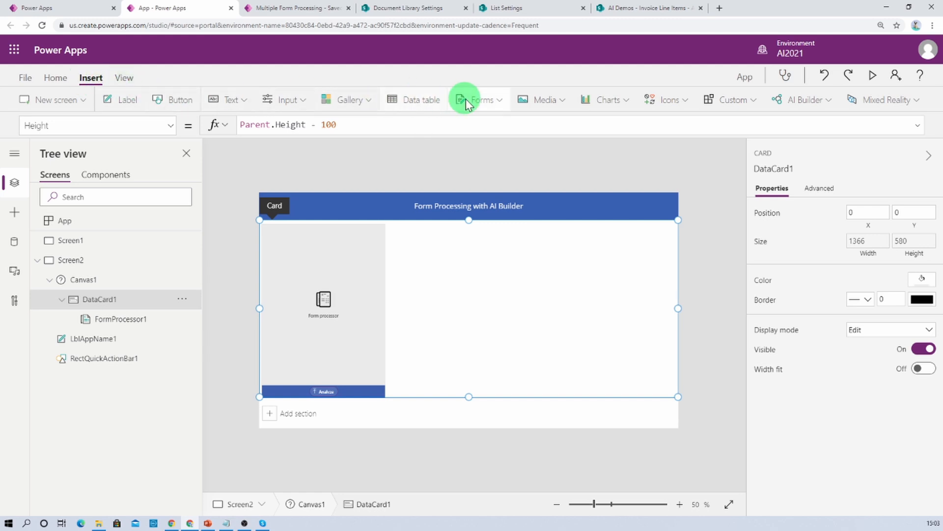
{"action": "left_click", "coordinate": [492, 101]}
{"action": "left_click", "coordinate": [496, 127]}
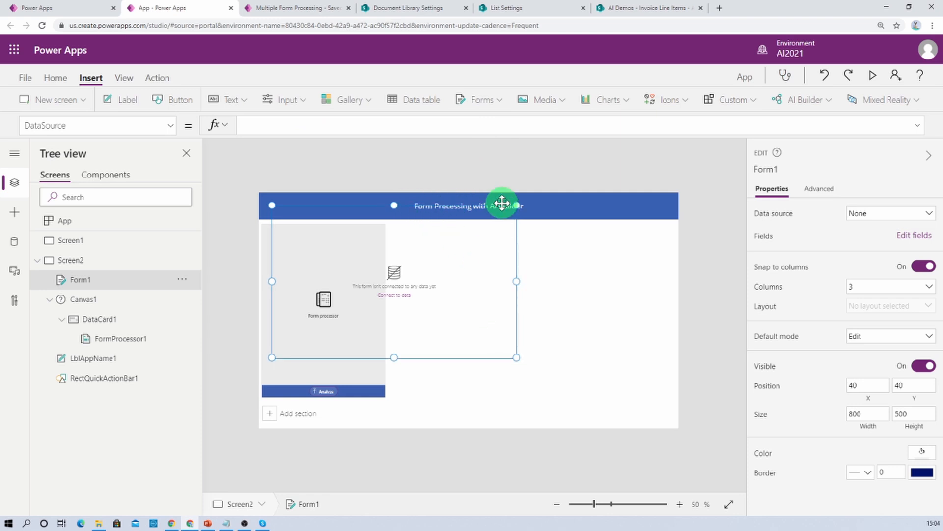
{"action": "left_click_drag", "start_coordinate": [503, 211], "coordinate": [550, 232]}
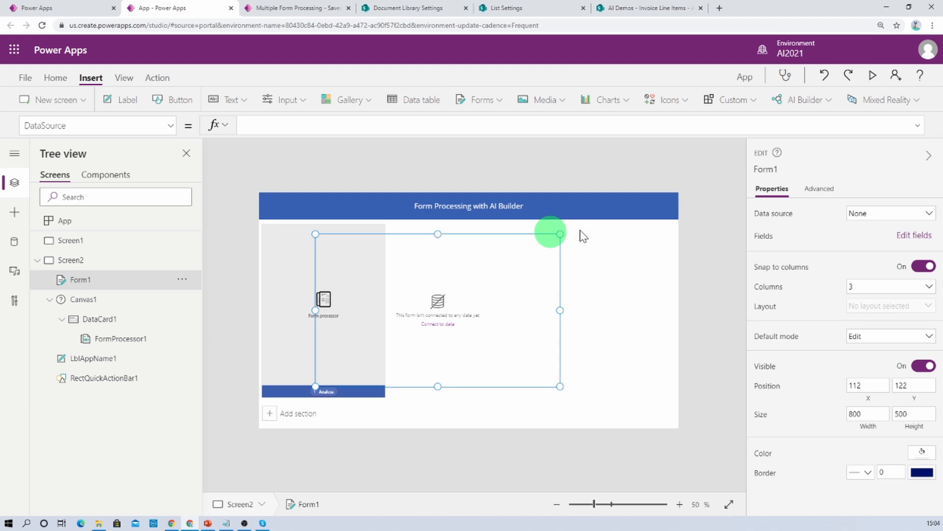
Move Form1 into DataCard1 and fit it beside the form processor at X 422, Y 14, sized 934 by 502
{"action": "left_click", "coordinate": [84, 280]}
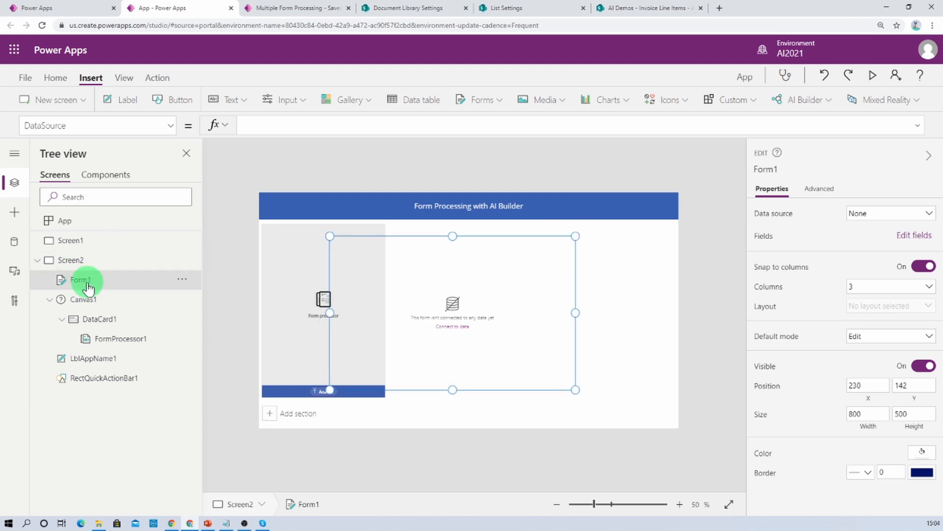
{"action": "key", "text": "Delete"}
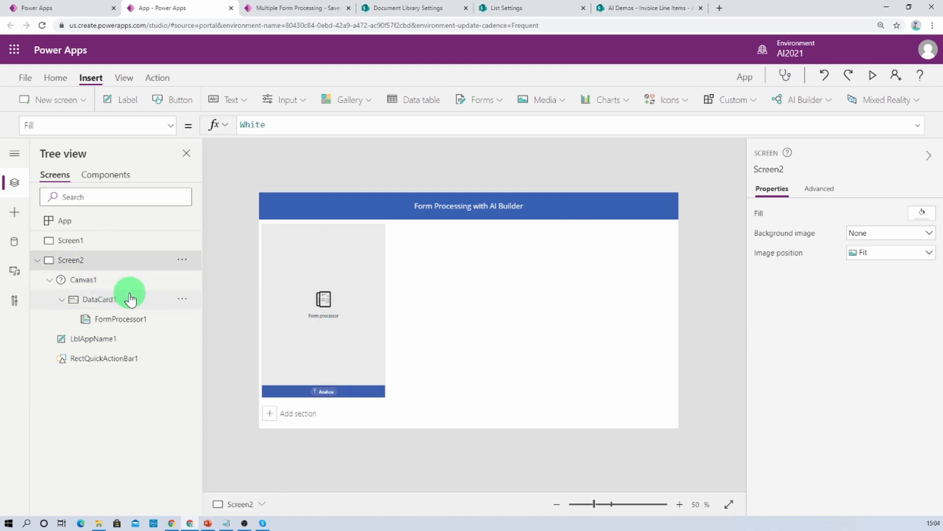
{"action": "left_click", "coordinate": [117, 301]}
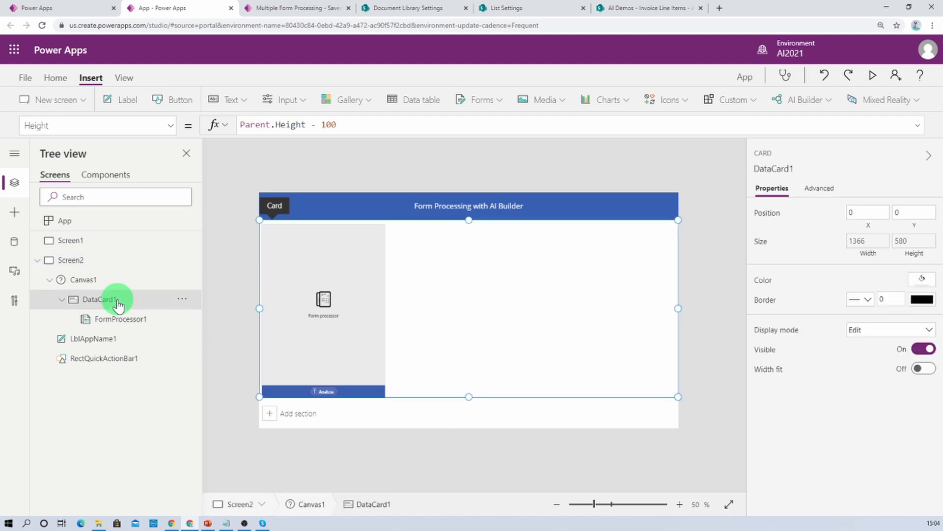
{"action": "key", "text": "ctrl+v"}
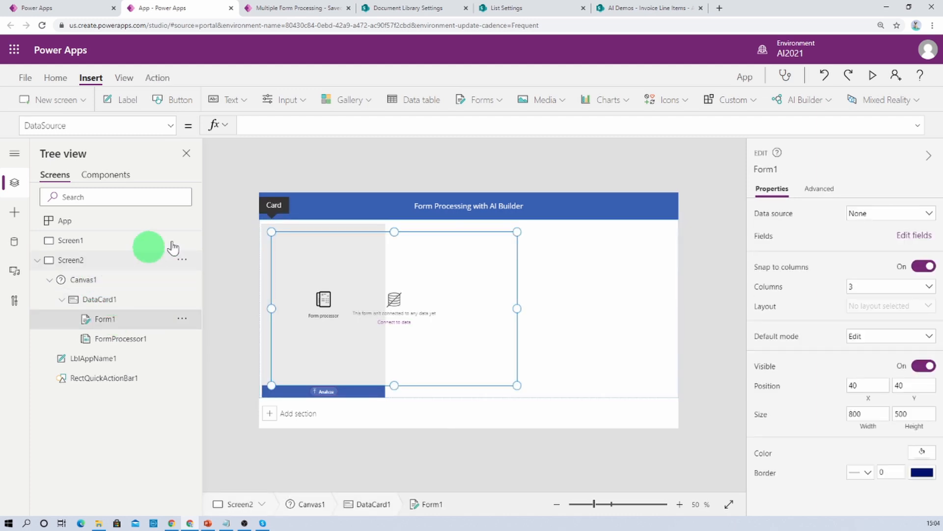
{"action": "left_click_drag", "start_coordinate": [492, 230], "coordinate": [606, 219]}
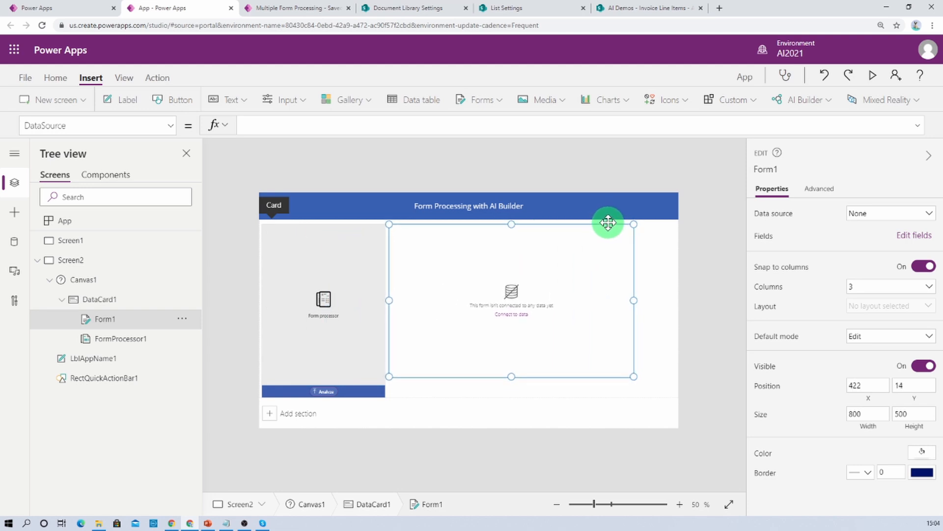
{"action": "left_click_drag", "start_coordinate": [635, 376], "coordinate": [676, 377]}
Set Form1's data source to the Invoice-Multiples list and delete its Attachments card
{"action": "left_click", "coordinate": [888, 214]}
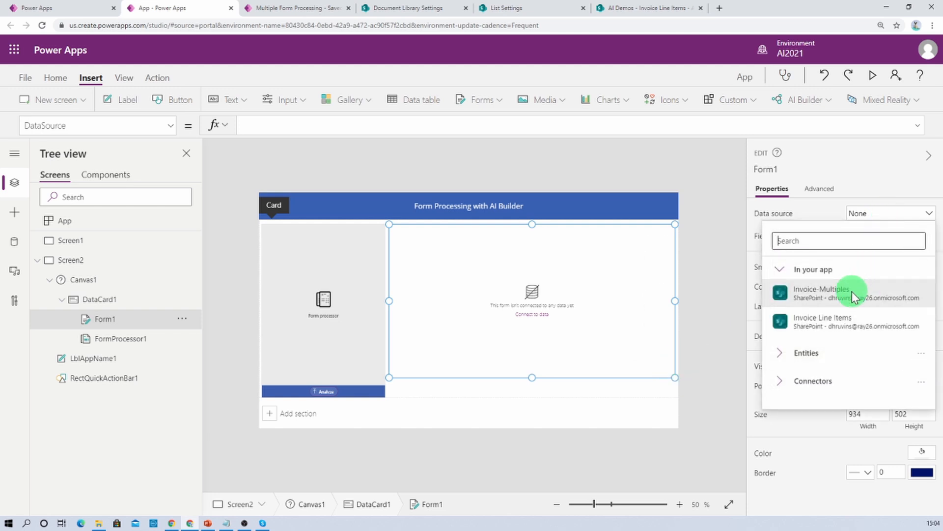
{"action": "mouse_move", "coordinate": [853, 291]}
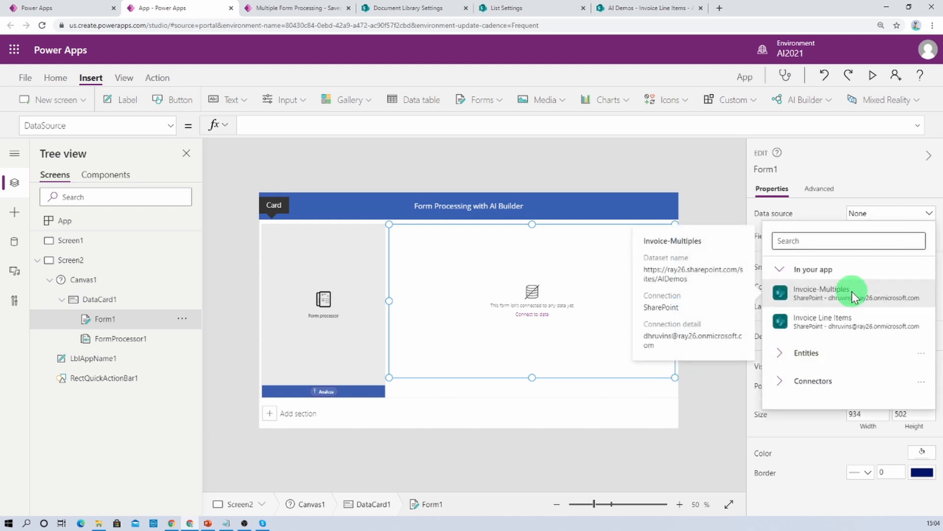
{"action": "left_click", "coordinate": [852, 291]}
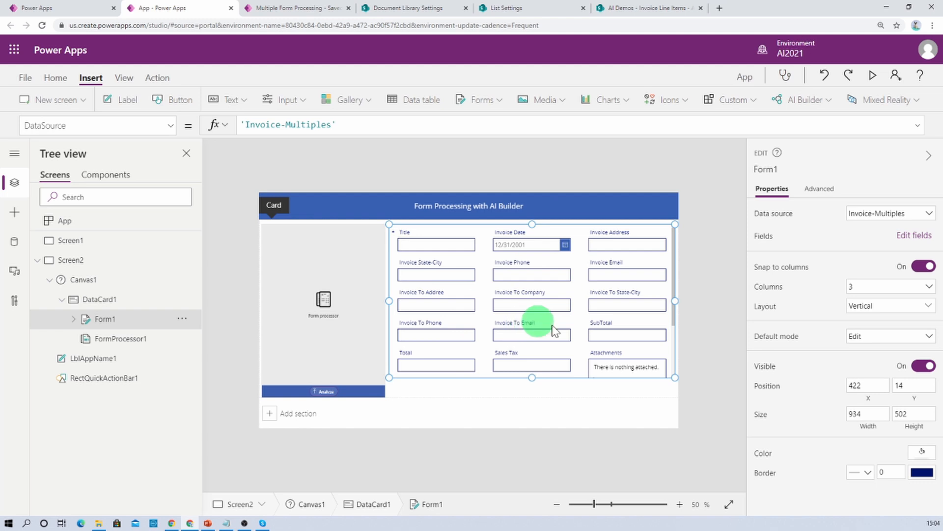
{"action": "left_click", "coordinate": [634, 359]}
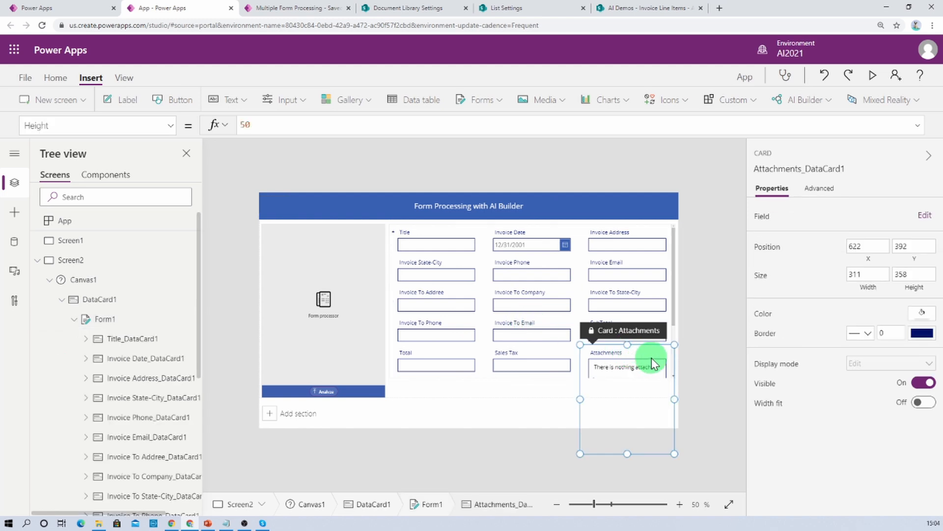
{"action": "key", "text": "Delete"}
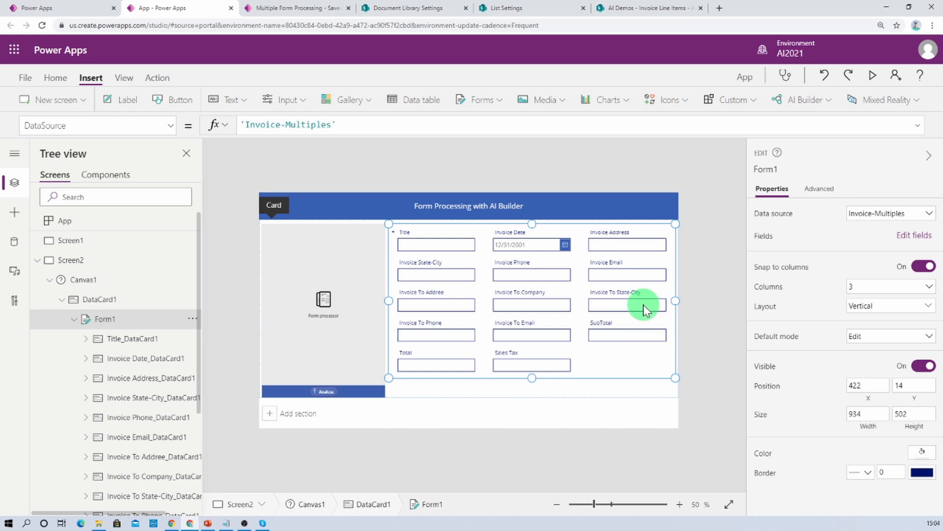
Select the Title card in Form1 and unlock it for property changes
{"action": "left_click", "coordinate": [435, 237]}
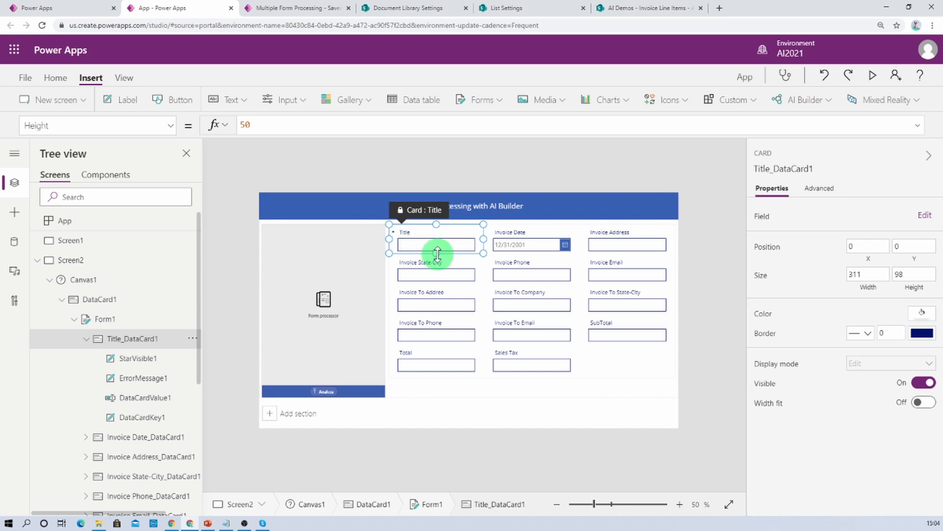
{"action": "left_click", "coordinate": [444, 236]}
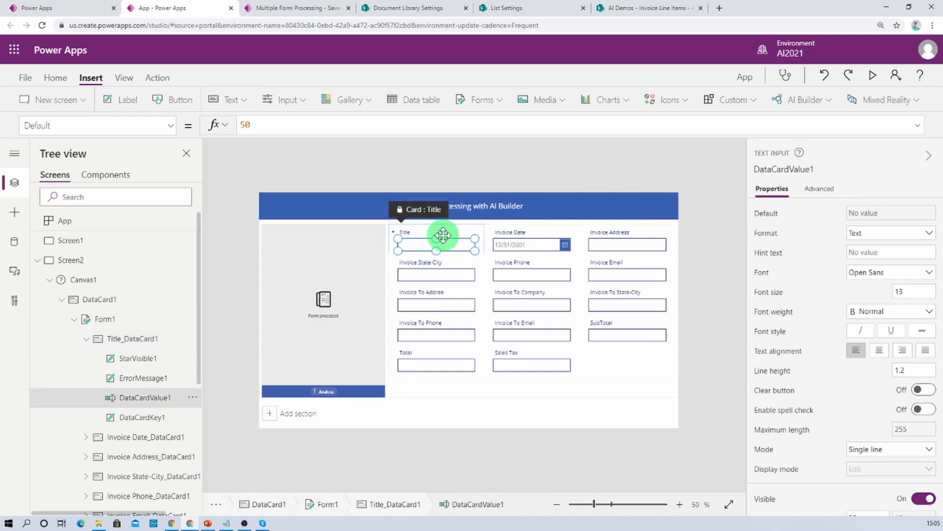
{"action": "left_click", "coordinate": [406, 229]}
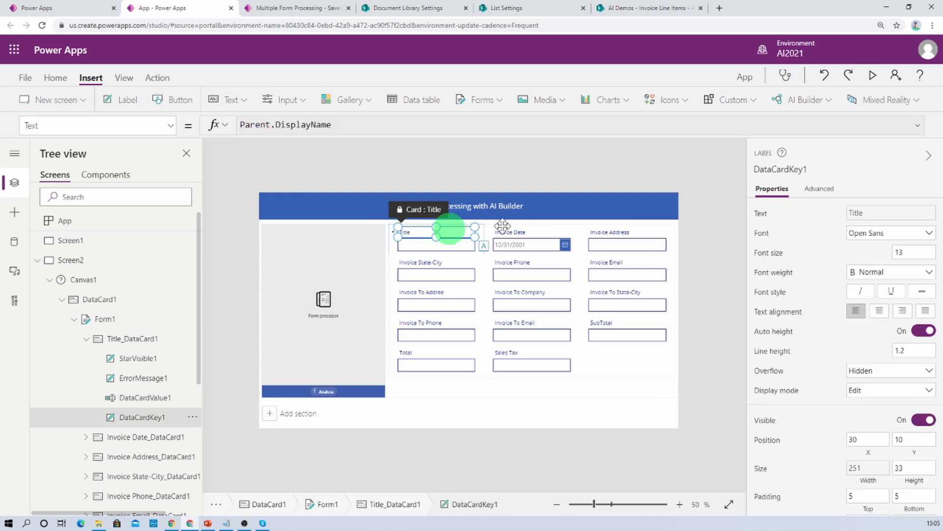
{"action": "left_click", "coordinate": [868, 222]}
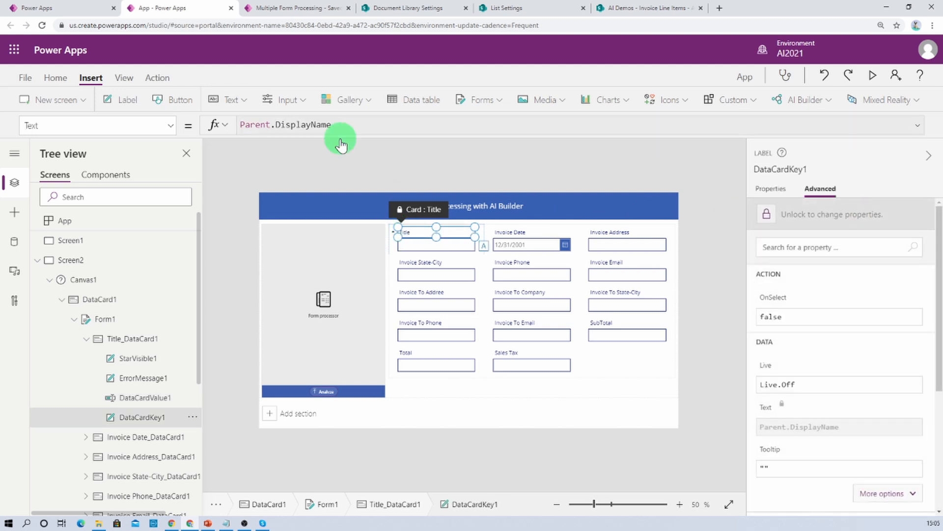
{"action": "left_click", "coordinate": [482, 248]}
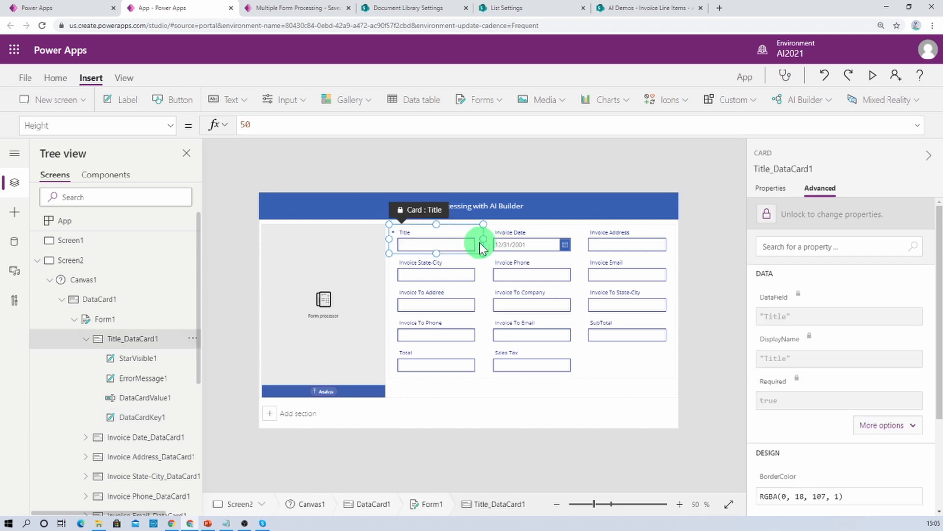
{"action": "left_click", "coordinate": [172, 127]}
{"action": "left_click", "coordinate": [766, 216]}
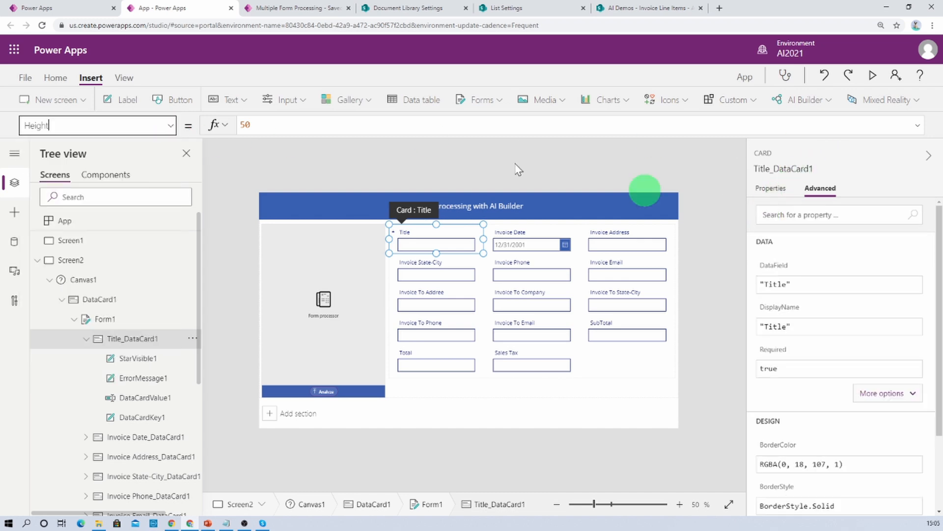
Set the Title card's DisplayName property to "Invoice No"
{"action": "left_click", "coordinate": [169, 126]}
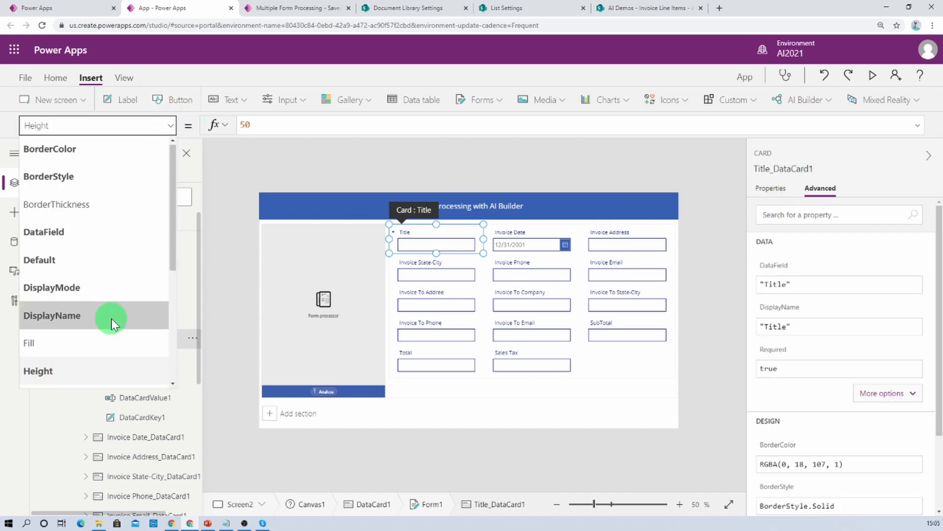
{"action": "left_click", "coordinate": [111, 342]}
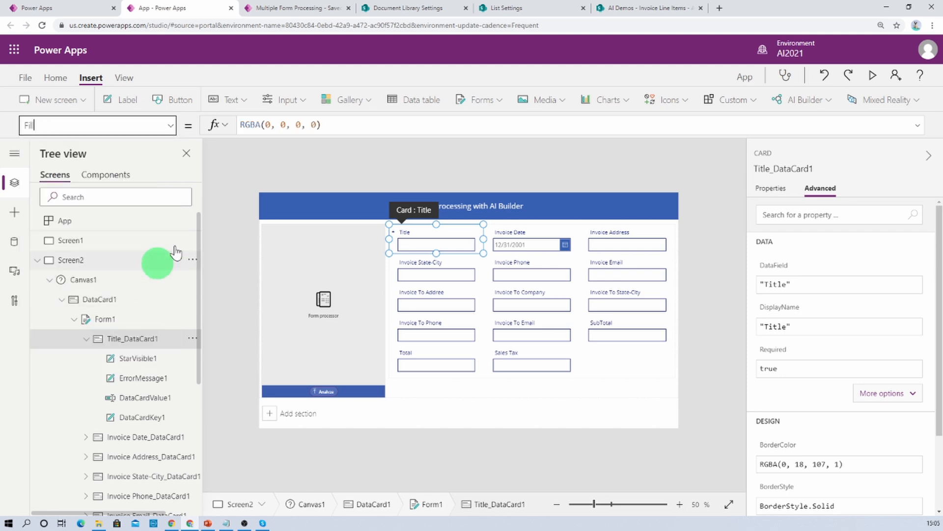
{"action": "left_click", "coordinate": [173, 129]}
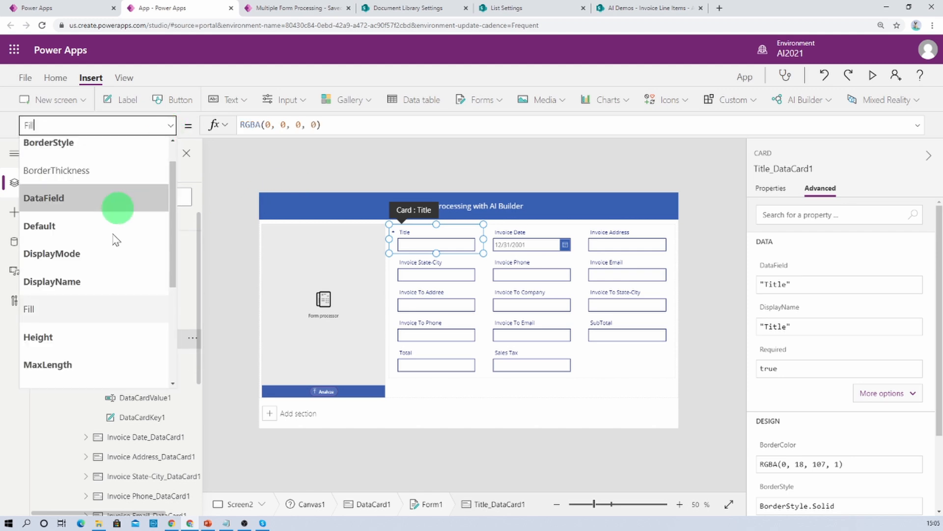
{"action": "left_click", "coordinate": [99, 279]}
{"action": "left_click", "coordinate": [256, 124]}
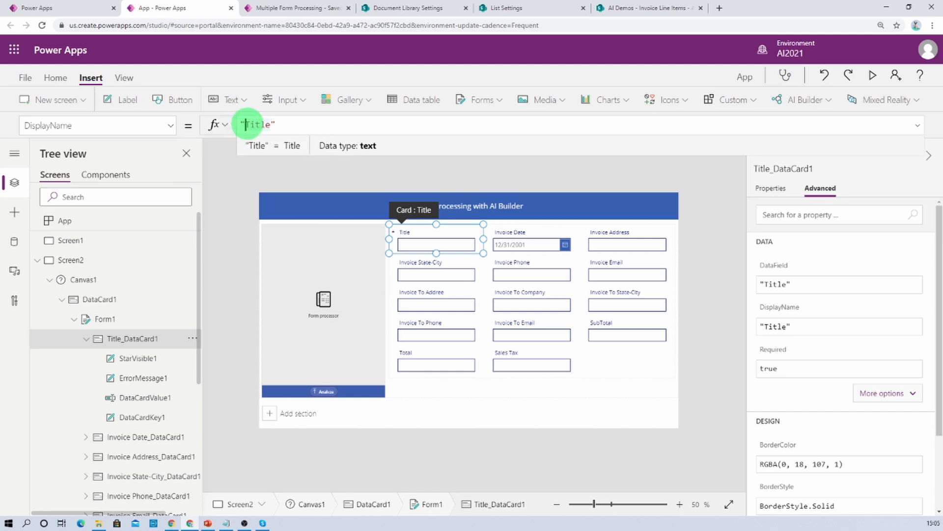
{"action": "double_click", "coordinate": [252, 124]}
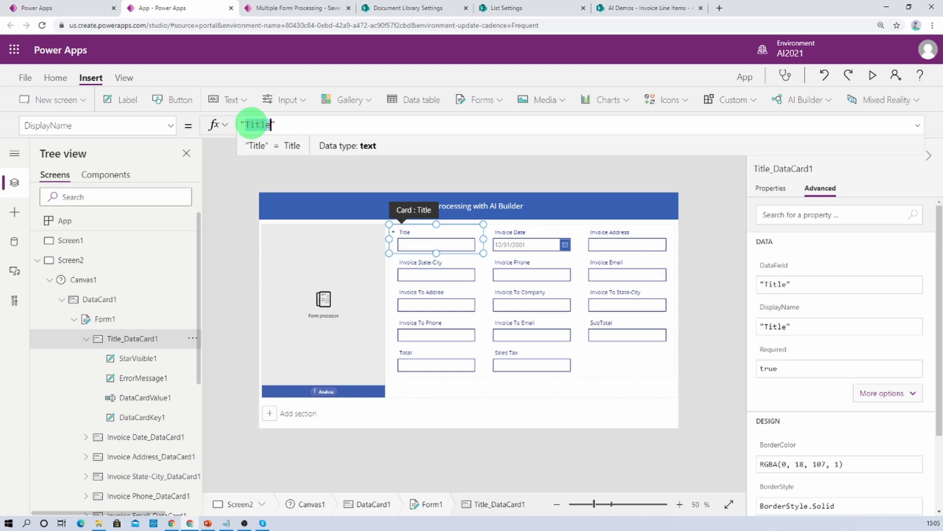
{"action": "type", "text": "Invoic"}
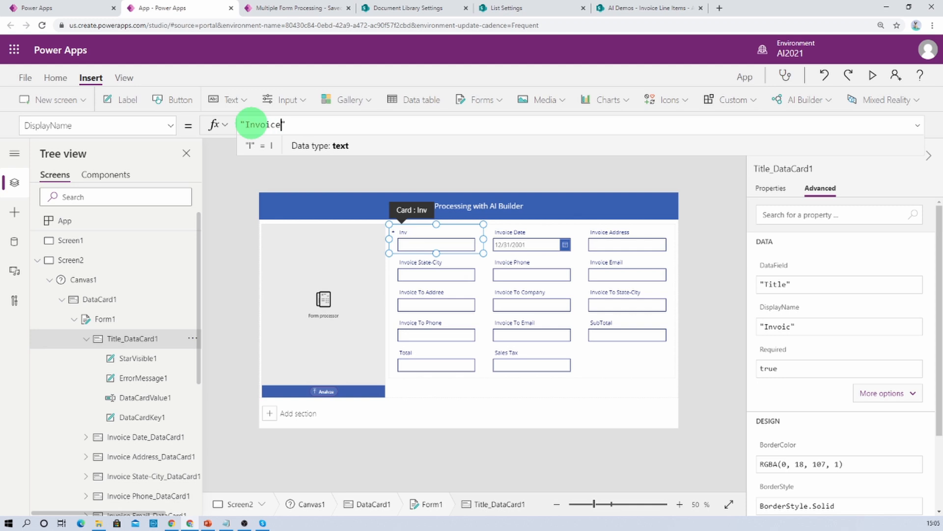
{"action": "type", "text": "e"}
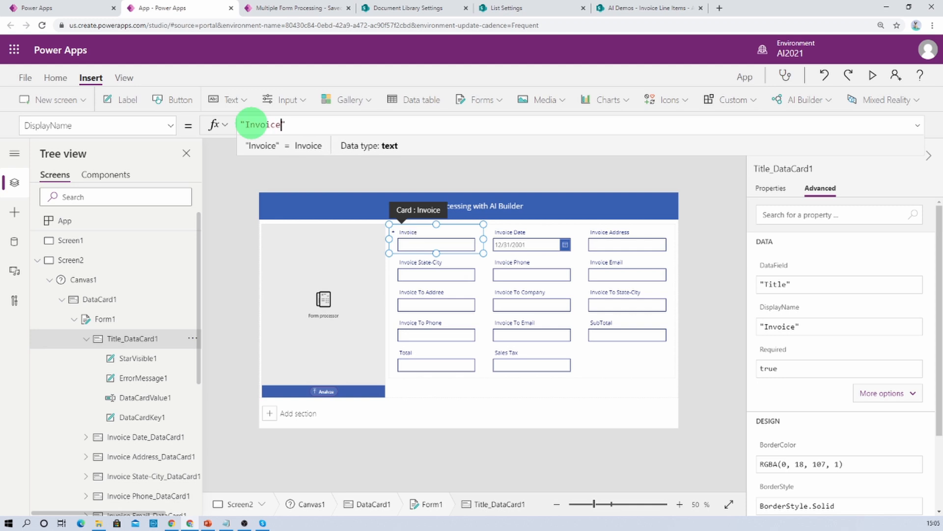
{"action": "type", "text": " N"}
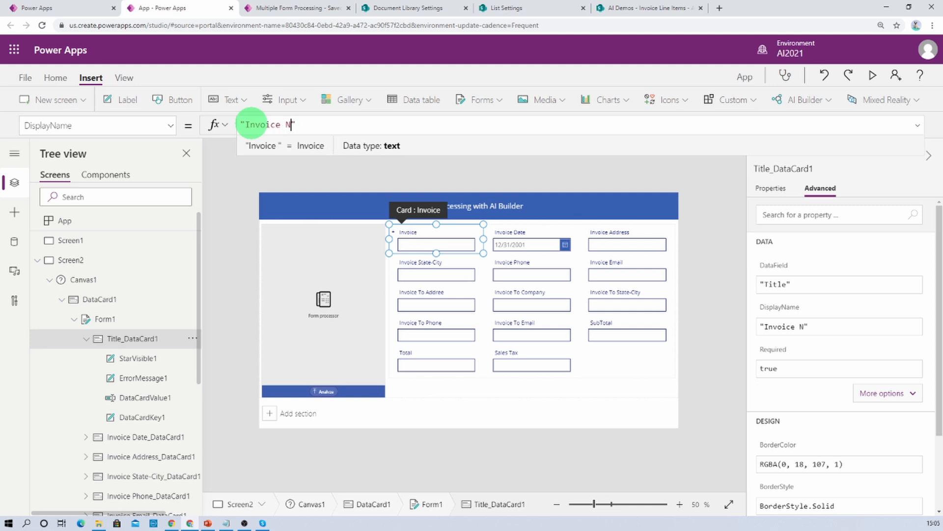
{"action": "type", "text": "o"}
{"action": "left_click", "coordinate": [376, 178]}
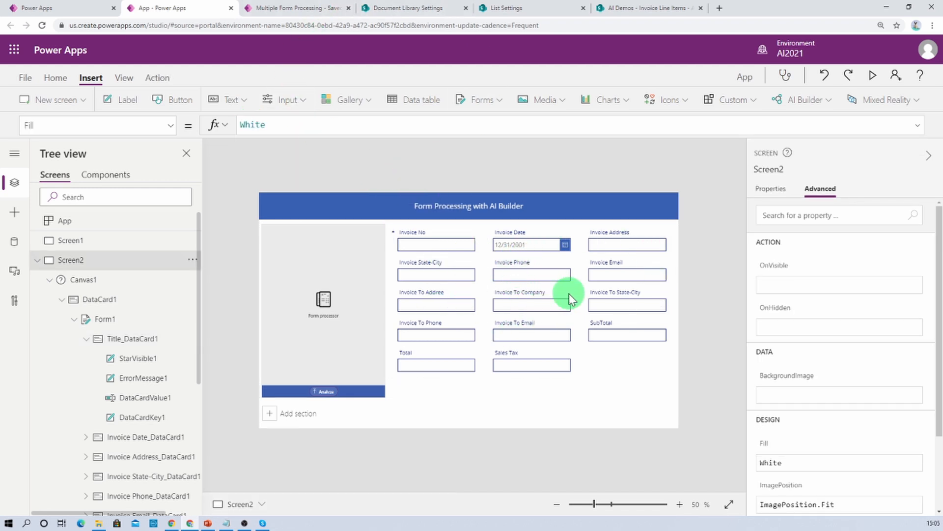
Set Form1's Item property to Defaults('Invoice-Multiples')
{"action": "left_click", "coordinate": [623, 348]}
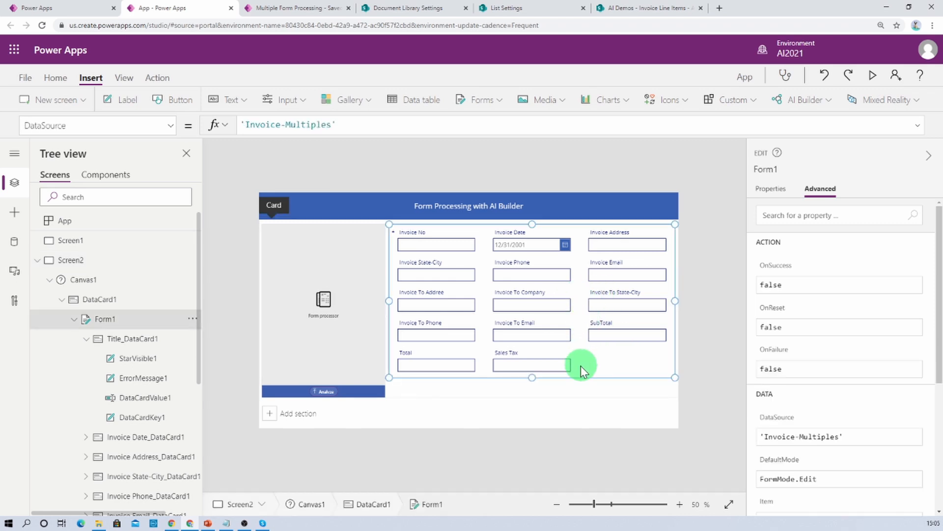
{"action": "left_click", "coordinate": [169, 127]}
{"action": "left_click", "coordinate": [88, 305]}
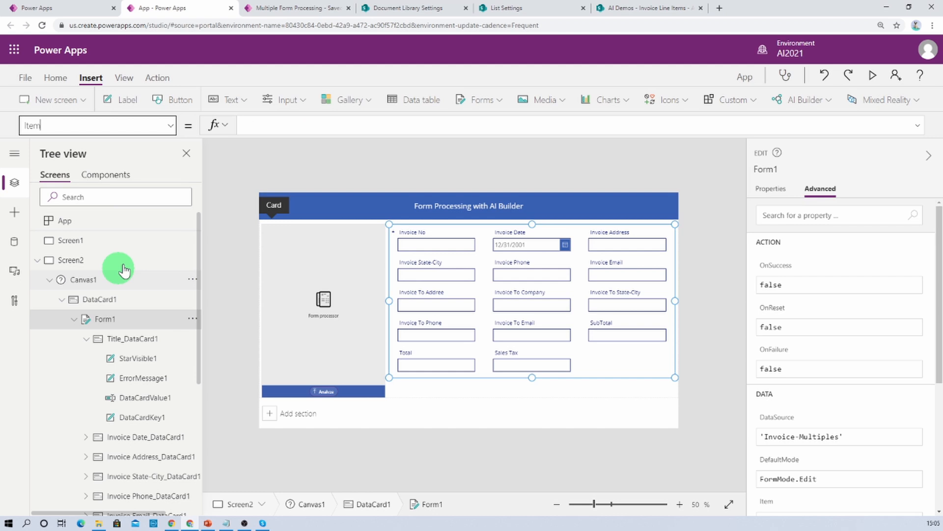
{"action": "left_click", "coordinate": [264, 129]}
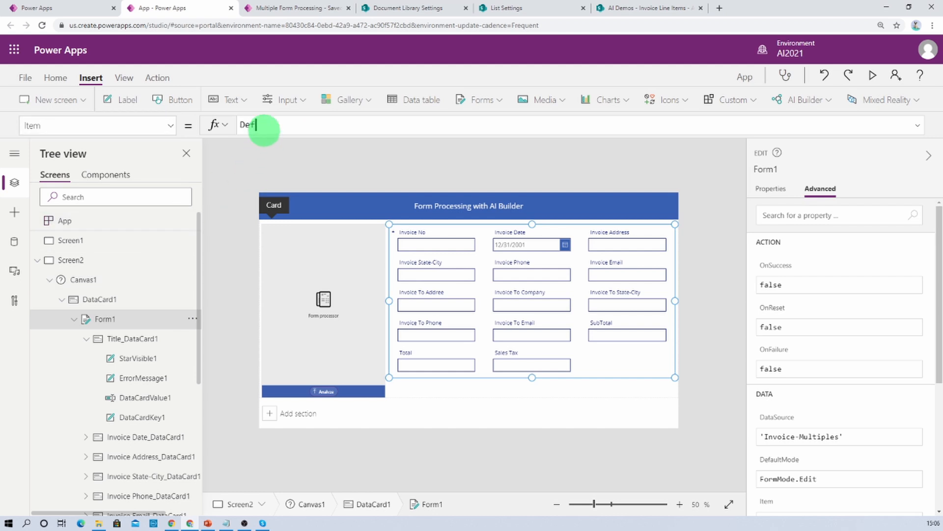
{"action": "type", "text": "Defaults("}
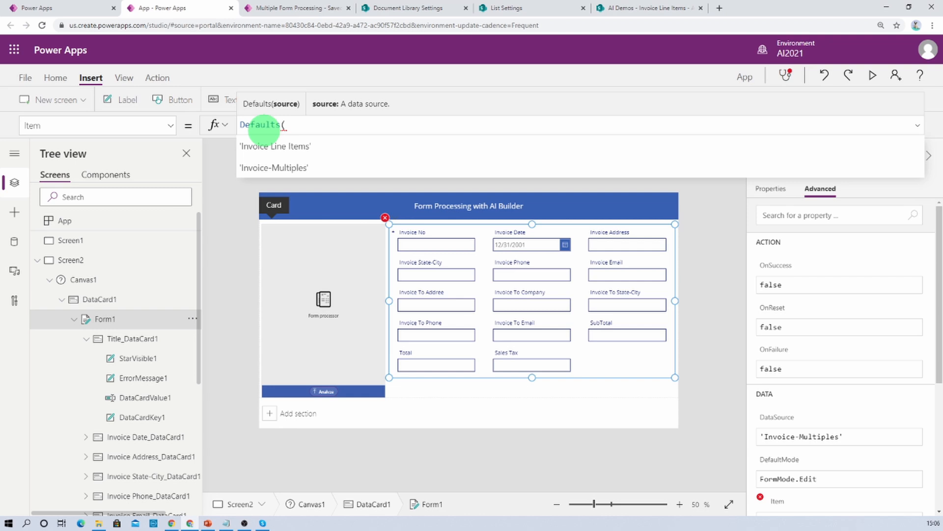
{"action": "key", "text": "Down"}
{"action": "key", "text": "Tab"}
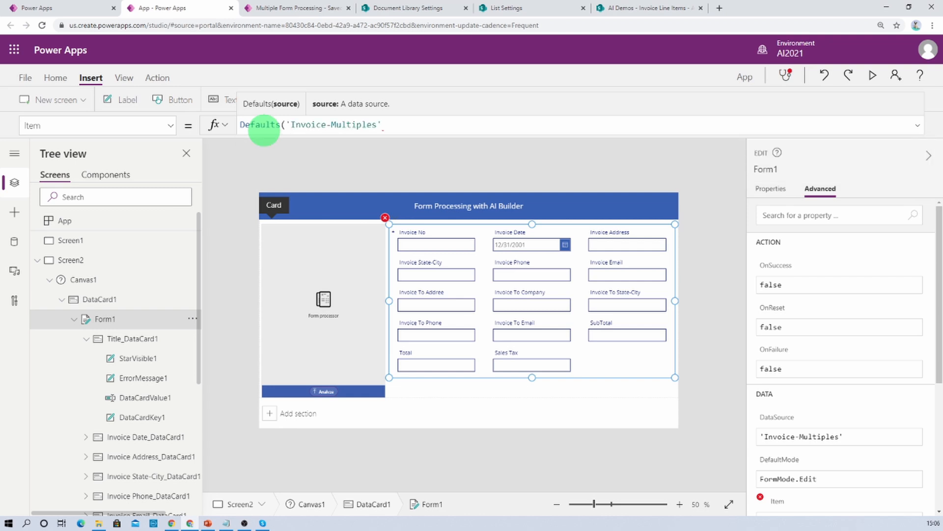
{"action": "type", "text": ")"}
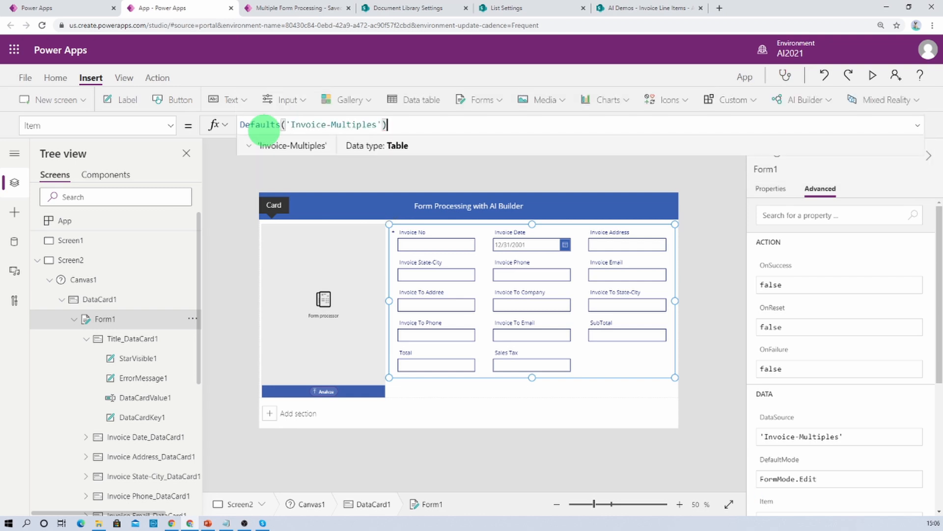
{"action": "left_click", "coordinate": [708, 291]}
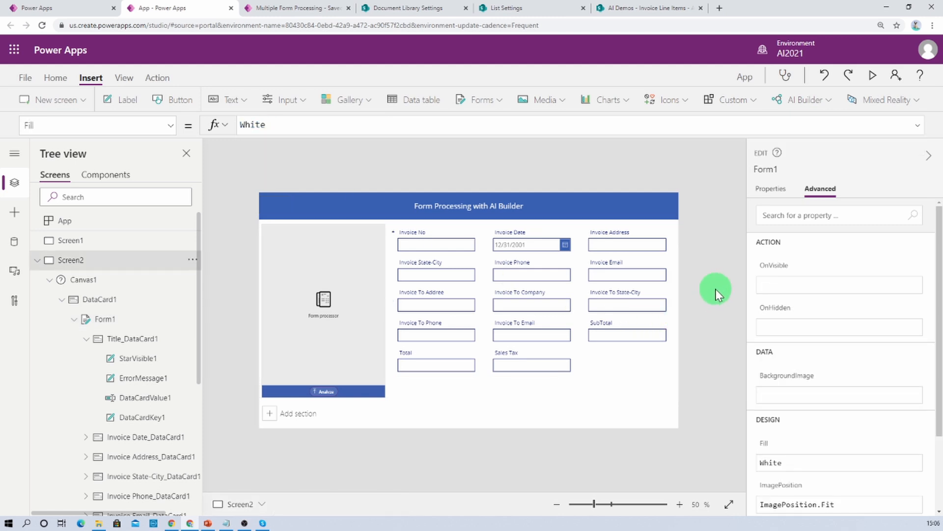
Try to select Form1's cards below the Title card together for unlocking
{"action": "left_click", "coordinate": [455, 239]}
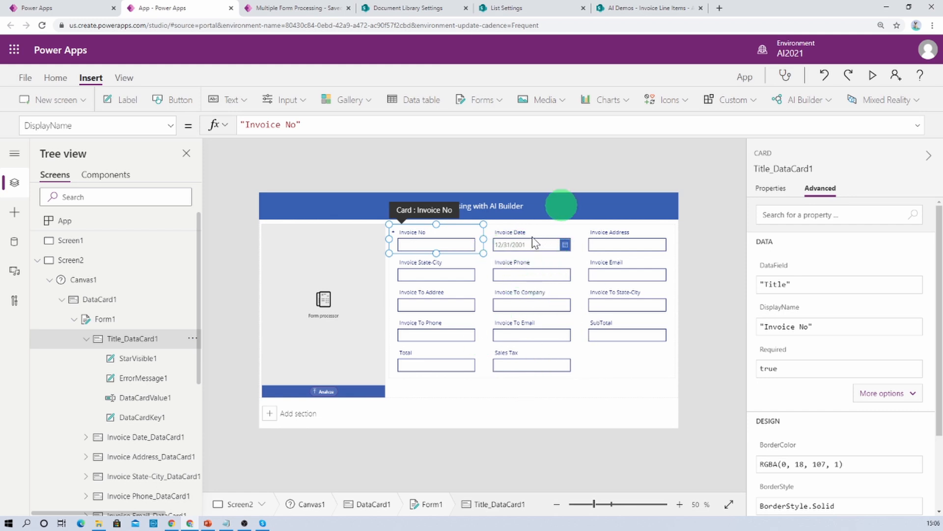
{"action": "left_click", "coordinate": [86, 338]}
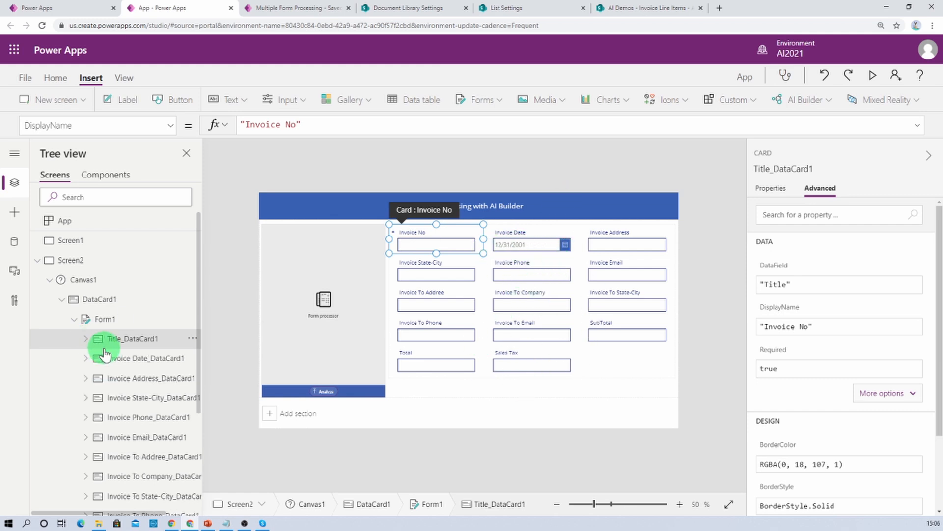
{"action": "left_click", "coordinate": [106, 360]}
{"action": "left_click", "coordinate": [121, 380]}
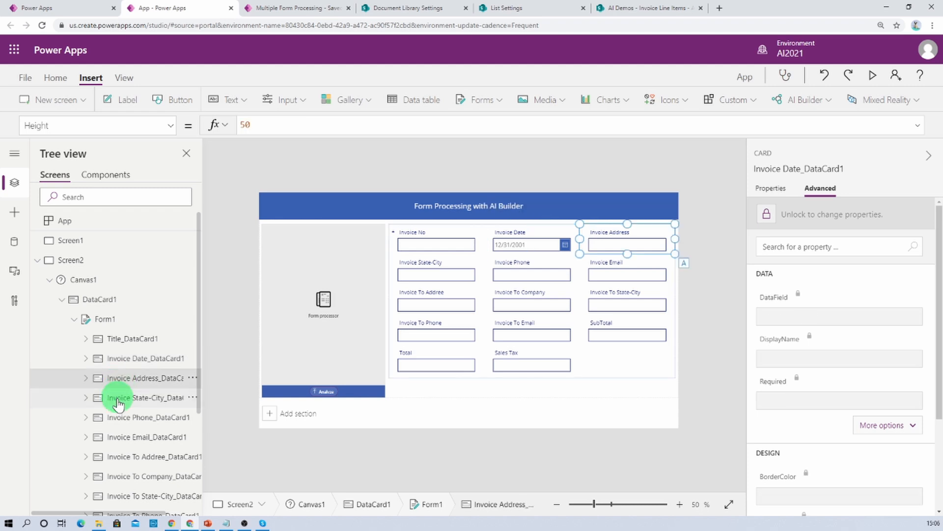
{"action": "left_click", "coordinate": [127, 362], "text": "ctrl"}
{"action": "left_click", "coordinate": [123, 398], "text": "ctrl"}
{"action": "left_click", "coordinate": [121, 362]}
{"action": "left_click", "coordinate": [120, 380], "text": "ctrl"}
{"action": "left_click", "coordinate": [117, 399], "text": "ctrl"}
{"action": "left_click", "coordinate": [113, 418], "text": "ctrl"}
{"action": "scroll", "coordinate": [106, 413], "scroll_direction": "down", "scroll_amount": 1}
{"action": "left_click", "coordinate": [104, 389], "text": "ctrl"}
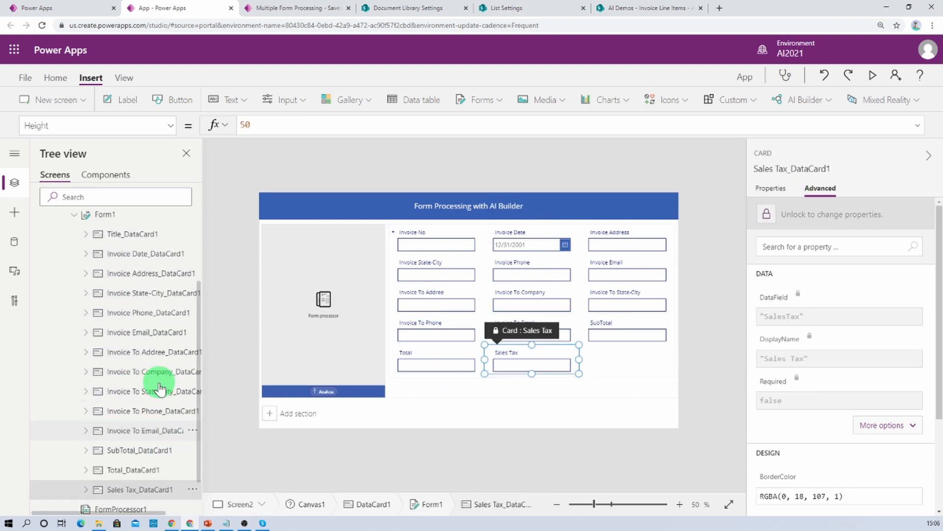
Unlock the Form1 cards from Invoice Date through Invoice To Addree one by one
{"action": "left_click", "coordinate": [127, 262]}
{"action": "left_click", "coordinate": [766, 215]}
{"action": "left_click", "coordinate": [129, 274]}
{"action": "left_click", "coordinate": [129, 294]}
{"action": "left_click", "coordinate": [129, 313]}
{"action": "left_click", "coordinate": [129, 334]}
{"action": "left_click", "coordinate": [129, 353]}
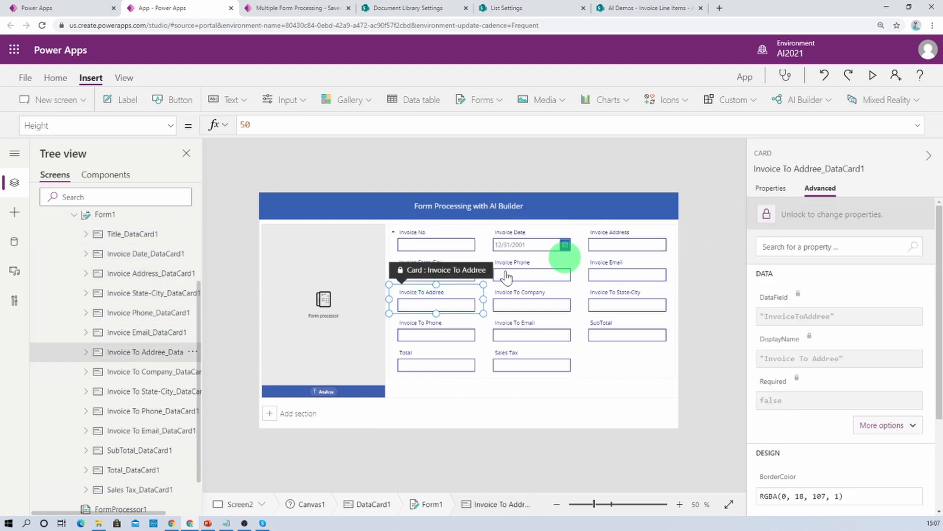
Unlock the remaining Form1 cards from Invoice To Company through Sales Tax
{"action": "left_click", "coordinate": [129, 373]}
{"action": "left_click", "coordinate": [129, 393]}
{"action": "left_click", "coordinate": [766, 216]}
{"action": "left_click", "coordinate": [147, 412]}
{"action": "left_click", "coordinate": [153, 432]}
{"action": "left_click", "coordinate": [153, 451]}
{"action": "left_click", "coordinate": [148, 470]}
{"action": "left_click", "coordinate": [147, 490]}
Clear the Default formula of the Invoice No card
{"action": "left_click", "coordinate": [127, 236]}
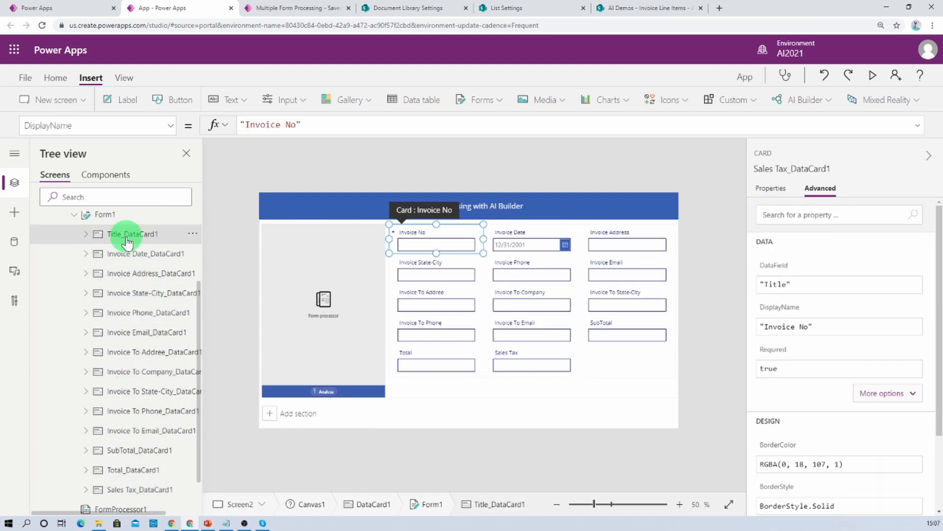
{"action": "left_click", "coordinate": [131, 254], "text": "ctrl"}
{"action": "left_click", "coordinate": [165, 234]}
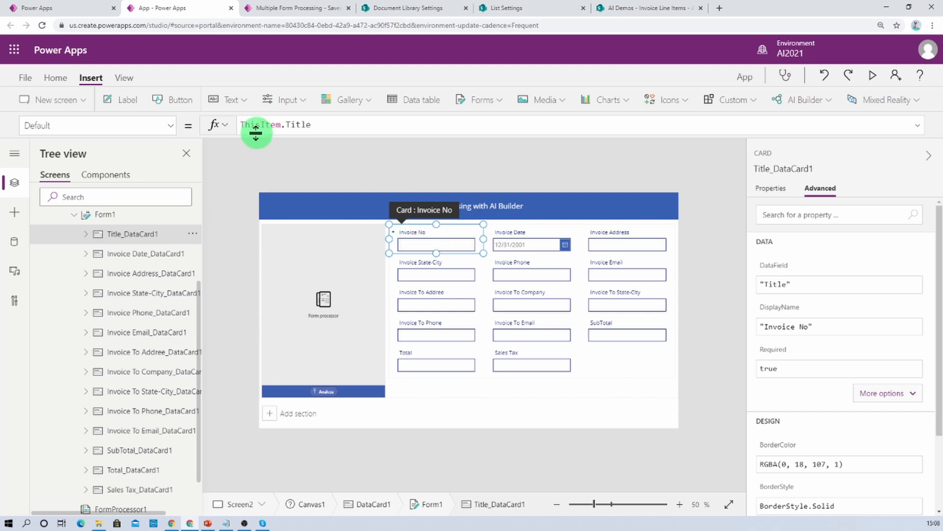
{"action": "left_click", "coordinate": [368, 126]}
{"action": "triple_click", "coordinate": [369, 127]}
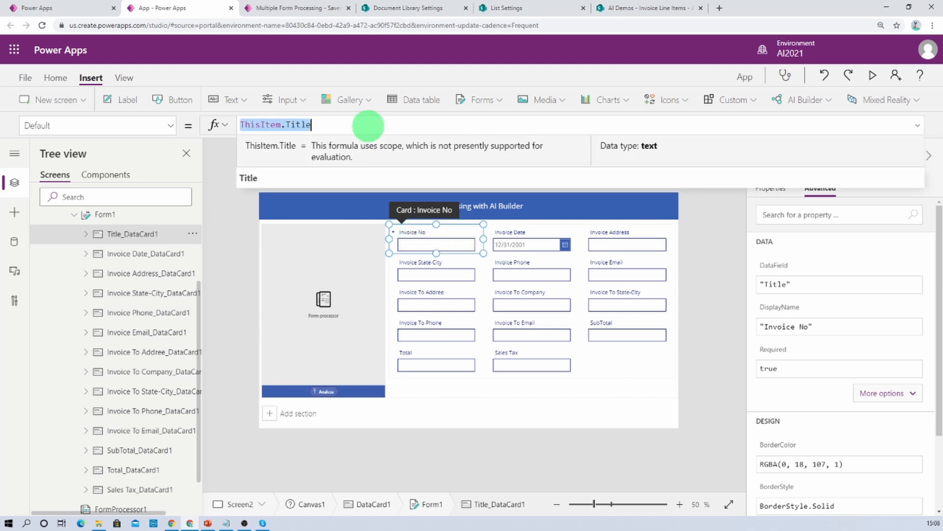
{"action": "key", "text": "BackSpace"}
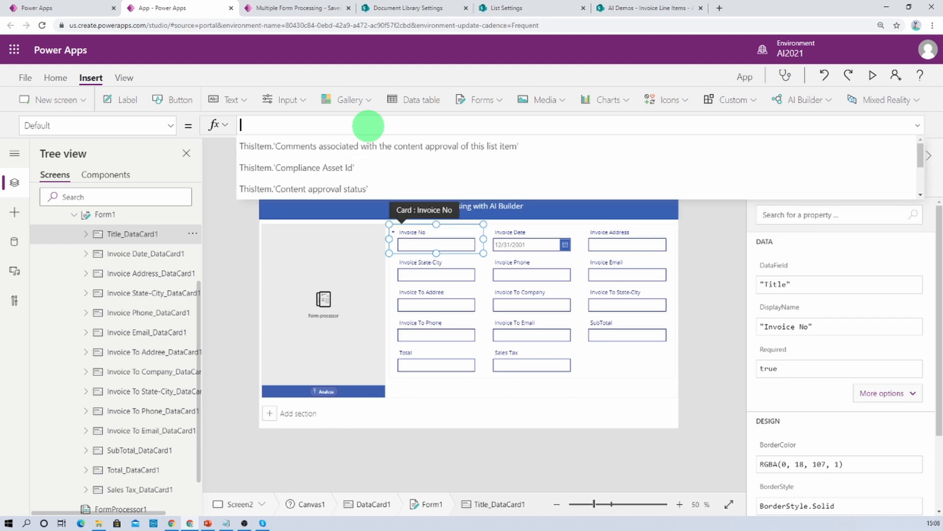
Start the Default formula of the Invoice No card with the form processor control's name, FormProcessor1
{"action": "type", "text": "Form"}
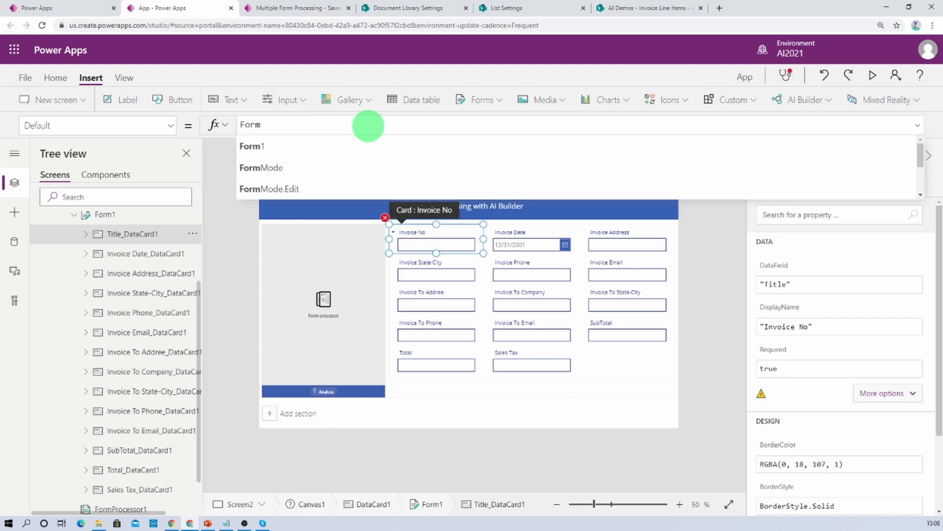
{"action": "left_click", "coordinate": [348, 263]}
{"action": "left_click", "coordinate": [809, 169]}
{"action": "key", "text": "ctrl+c"}
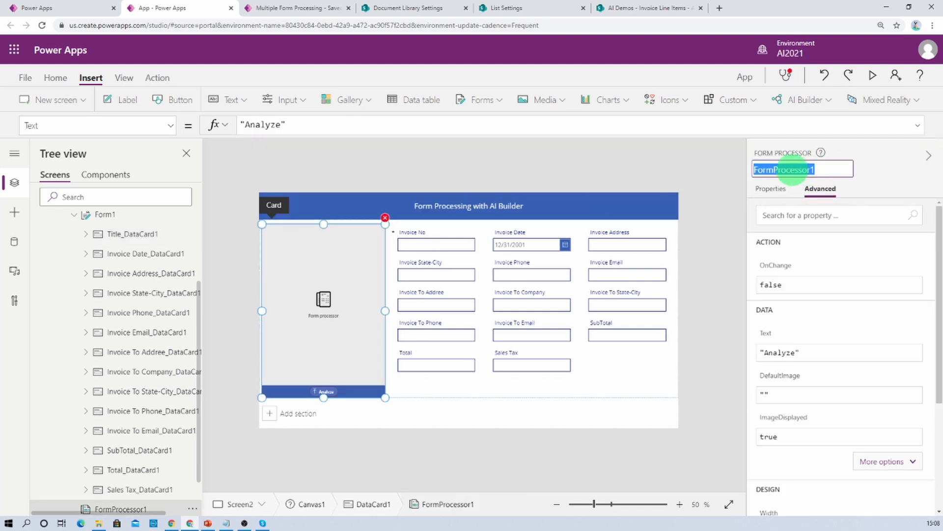
{"action": "left_click", "coordinate": [422, 243]}
{"action": "double_click", "coordinate": [272, 125]}
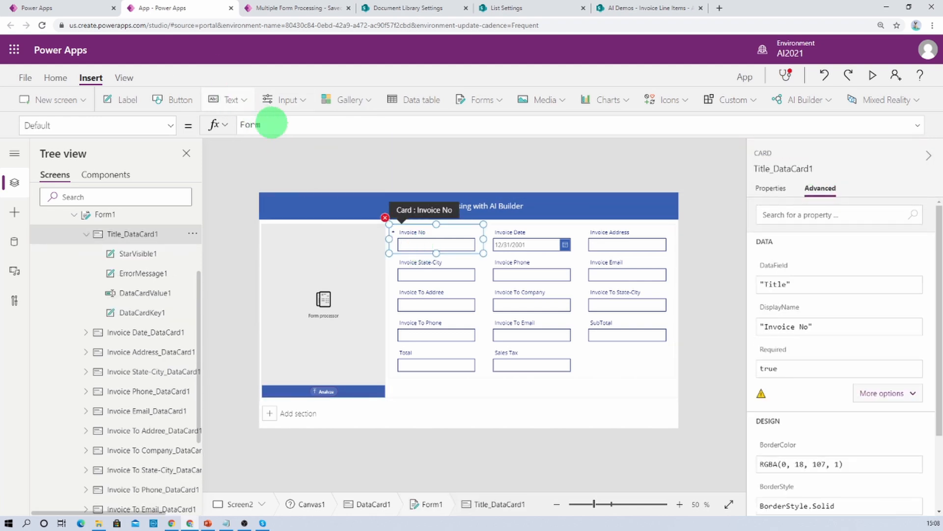
{"action": "key", "text": "ctrl+v"}
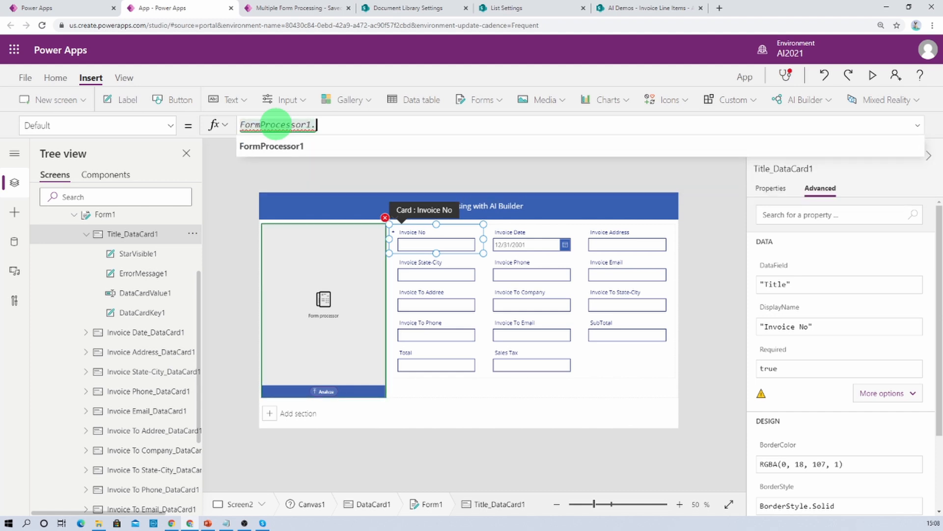
Extend the Invoice No card's Default formula to FormProcessor1.Fields.'Invoice No'
{"action": "type", "text": "."}
{"action": "key", "text": "Down"}
{"action": "key", "text": "Down"}
{"action": "key", "text": "Down"}
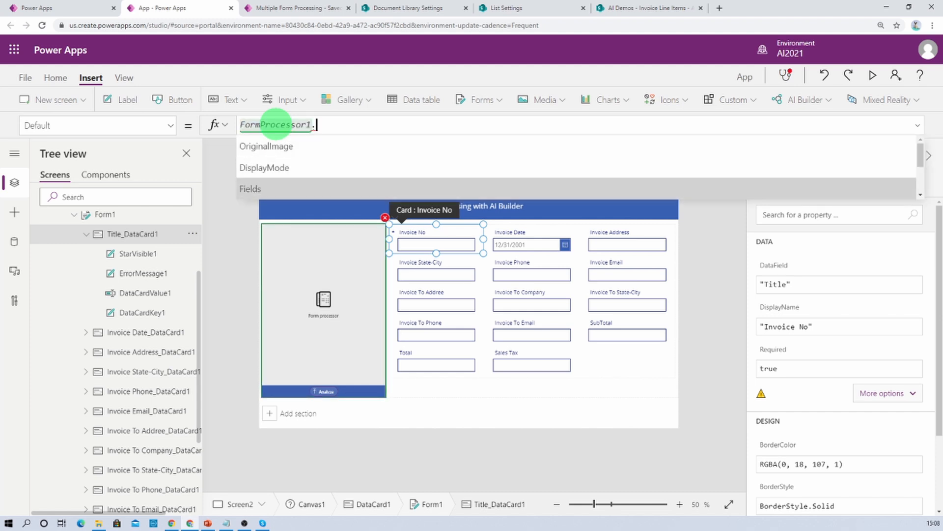
{"action": "key", "text": "Tab"}
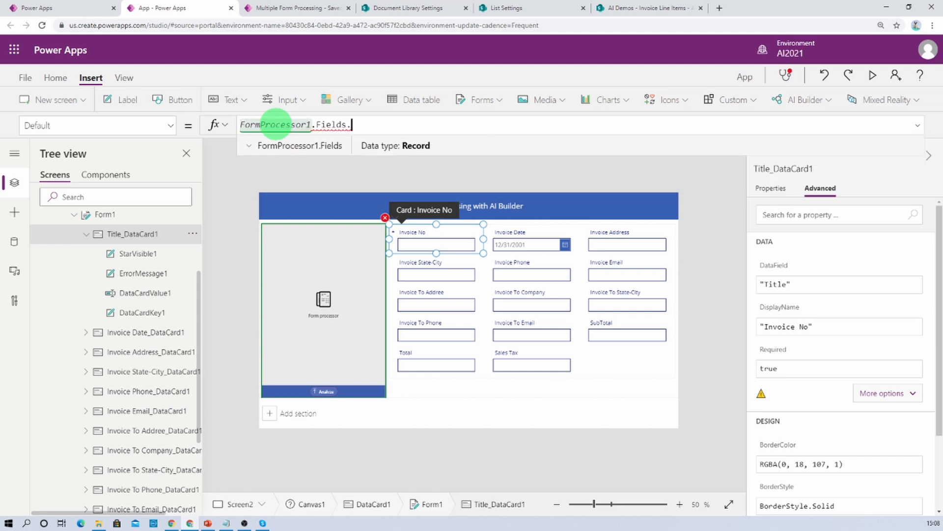
{"action": "type", "text": ".'In"}
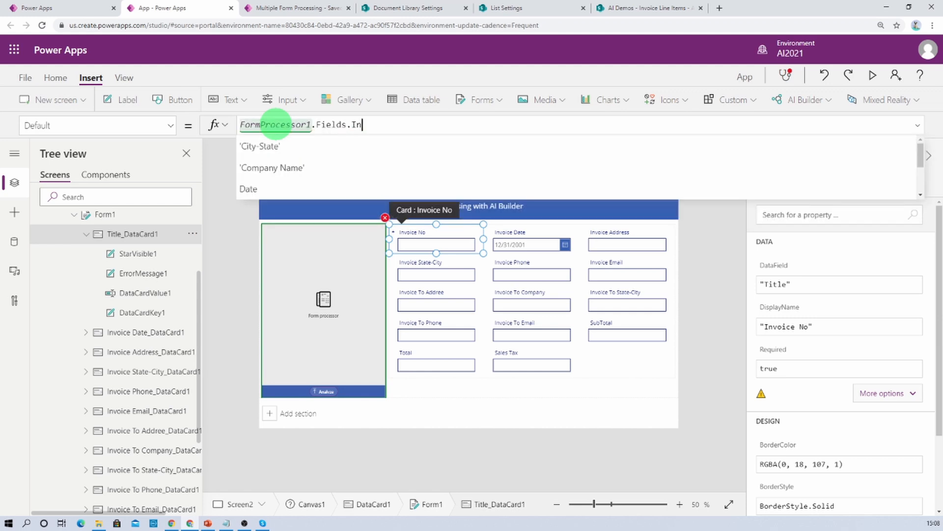
{"action": "type", "text": "v"}
{"action": "left_click", "coordinate": [277, 147]}
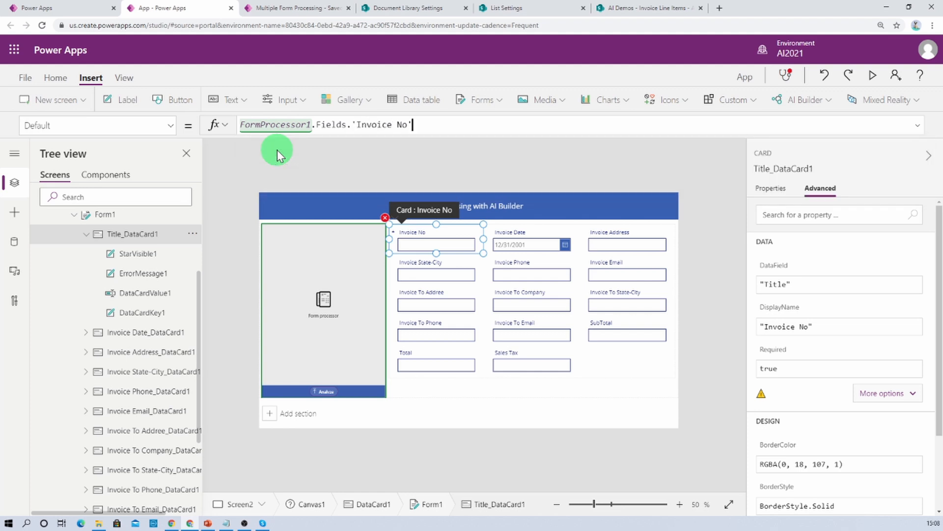
Replace the Default formula of the Invoice Date card with FormProcessor1.Fields.Date
{"action": "left_click", "coordinate": [526, 236]}
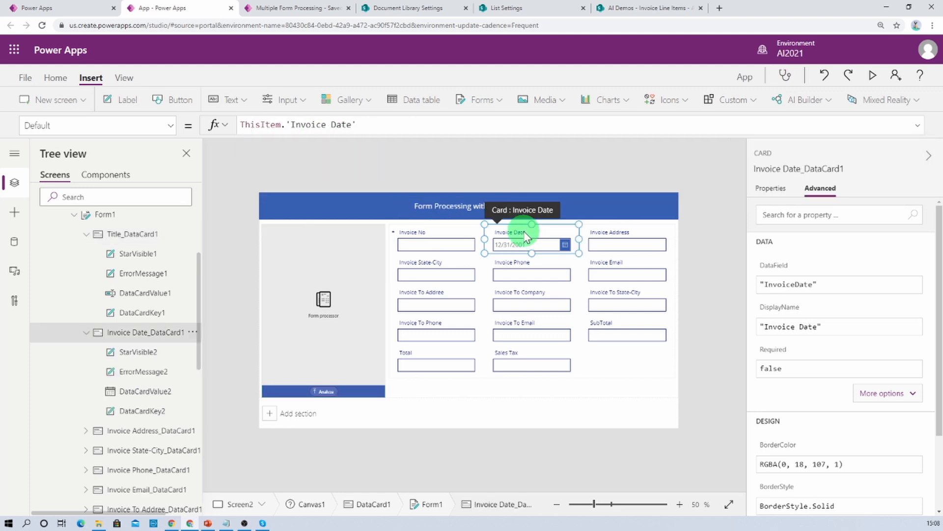
{"action": "left_click", "coordinate": [389, 127]}
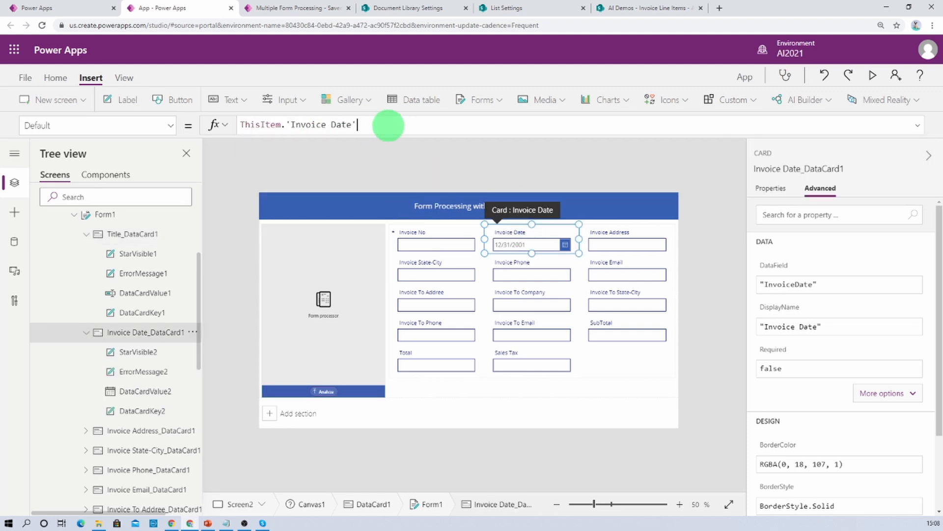
{"action": "triple_click", "coordinate": [388, 126]}
{"action": "type", "text": "FormProcessor1"}
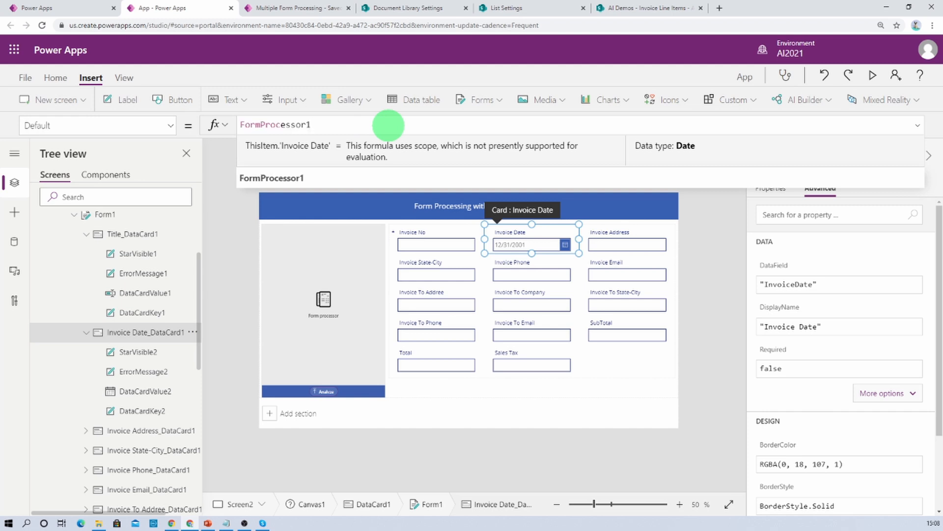
{"action": "type", "text": ".Fields.Date"}
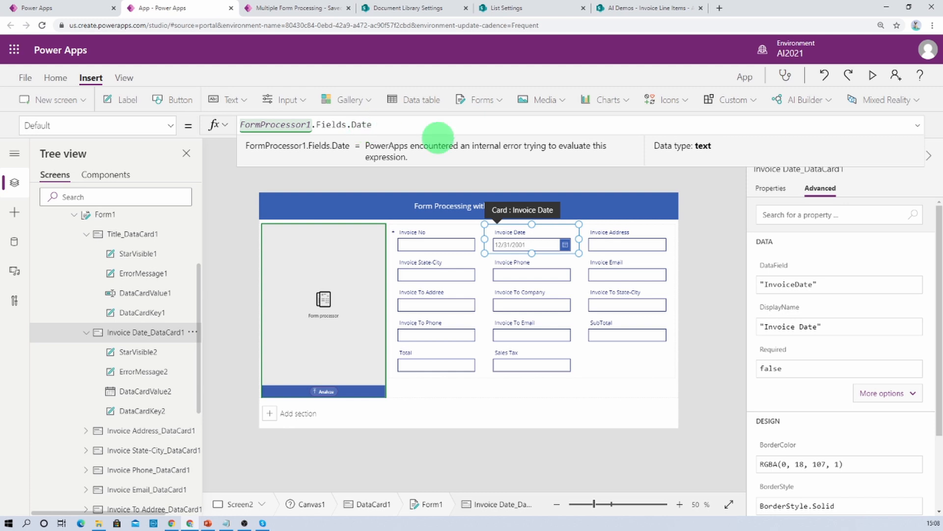
Replace the Invoice Address card's Default formula with a reference to the Fields of FormProcessor1
{"action": "left_click", "coordinate": [616, 238]}
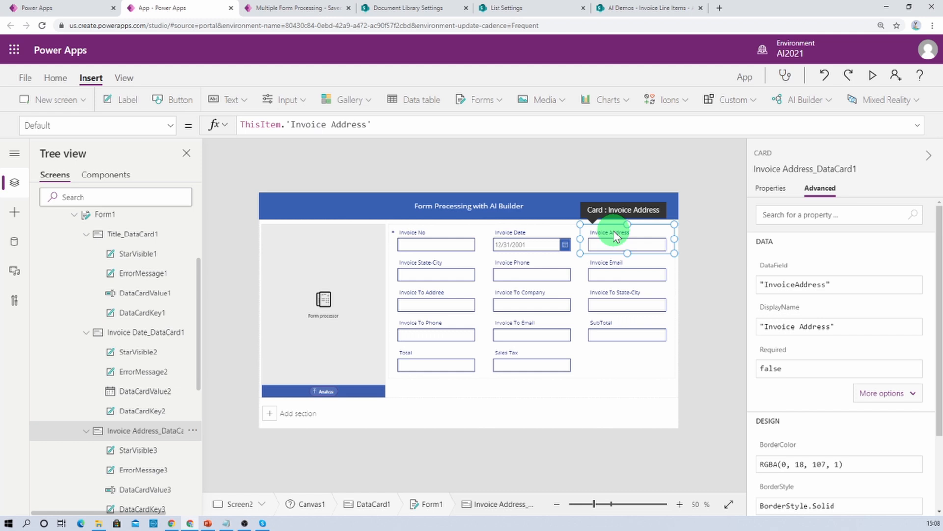
{"action": "triple_click", "coordinate": [259, 125]}
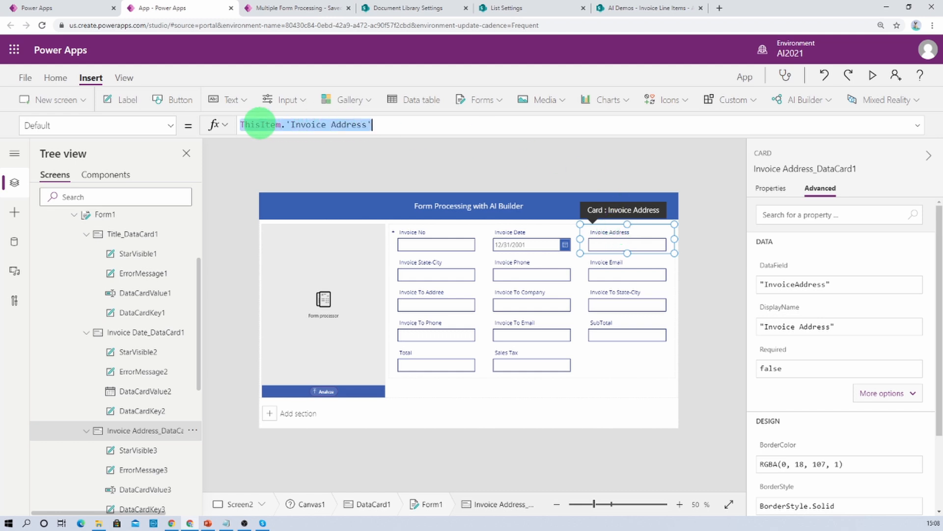
{"action": "type", "text": "FormProcessor1"}
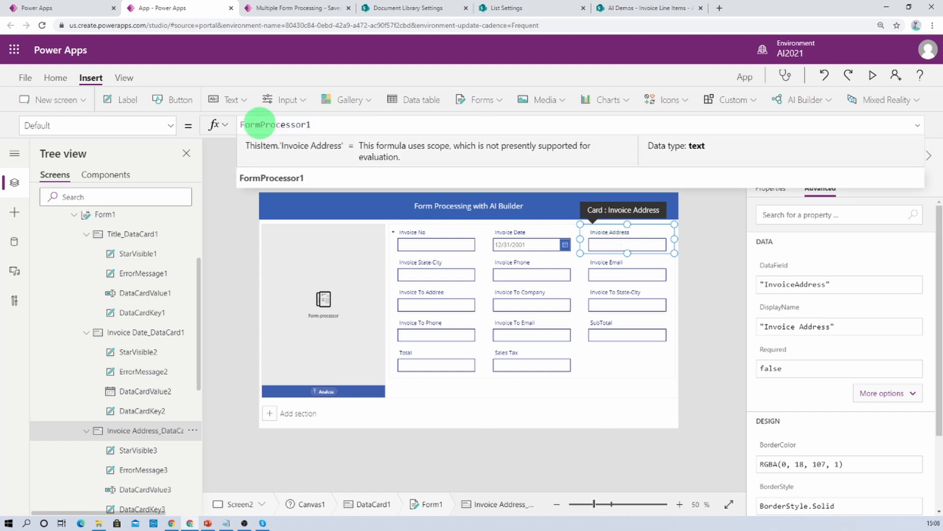
{"action": "type", "text": "."}
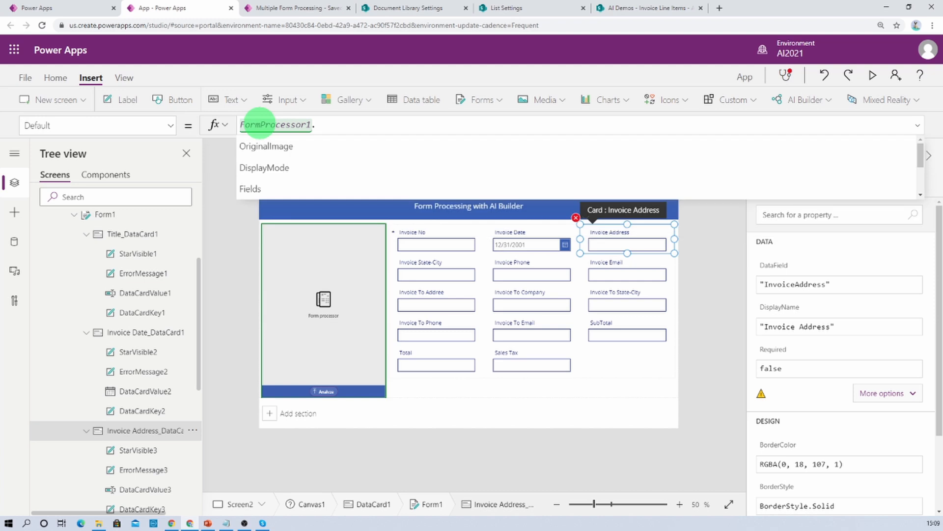
{"action": "type", "text": "Fi"}
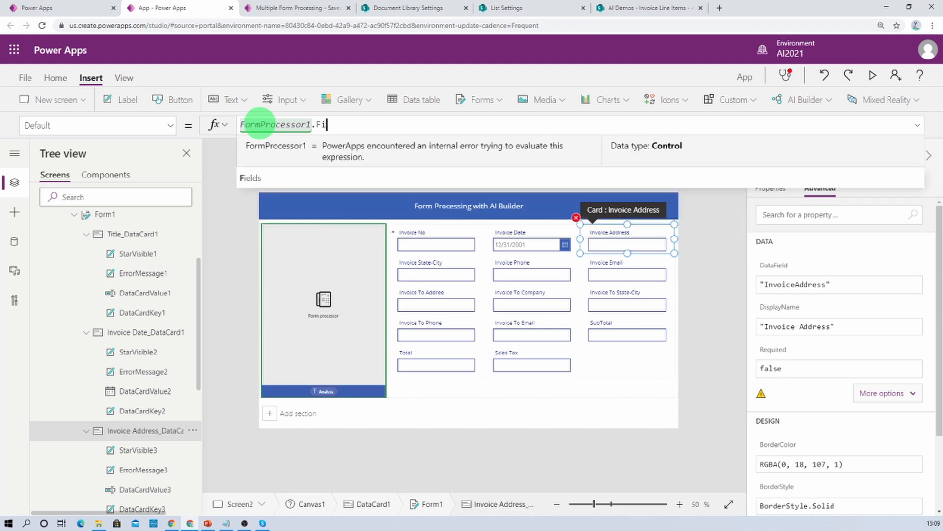
Set the Defaults of the Invoice State-City, Invoice Phone and Invoice Email cards to FormProcessor1's 'City-State', 'Phone No' and Email fields
{"action": "type", "text": "elds."}
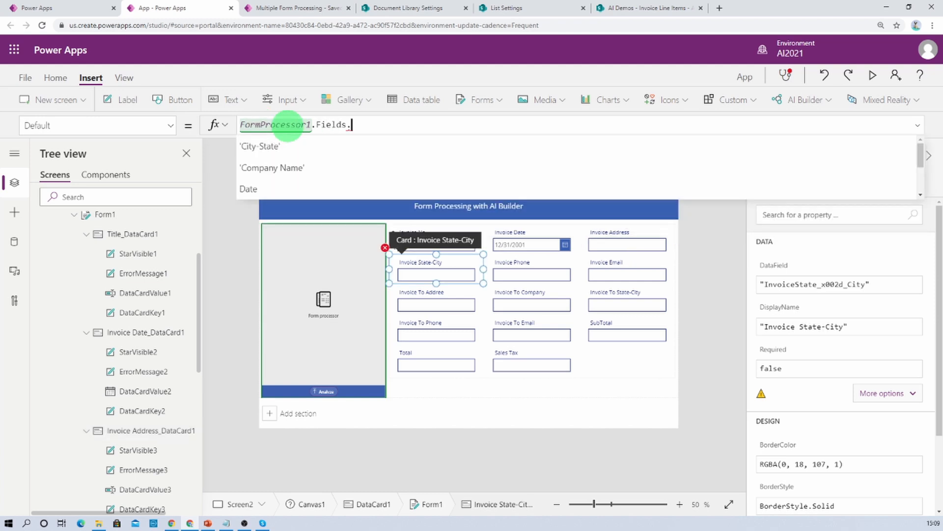
{"action": "left_click", "coordinate": [289, 145]}
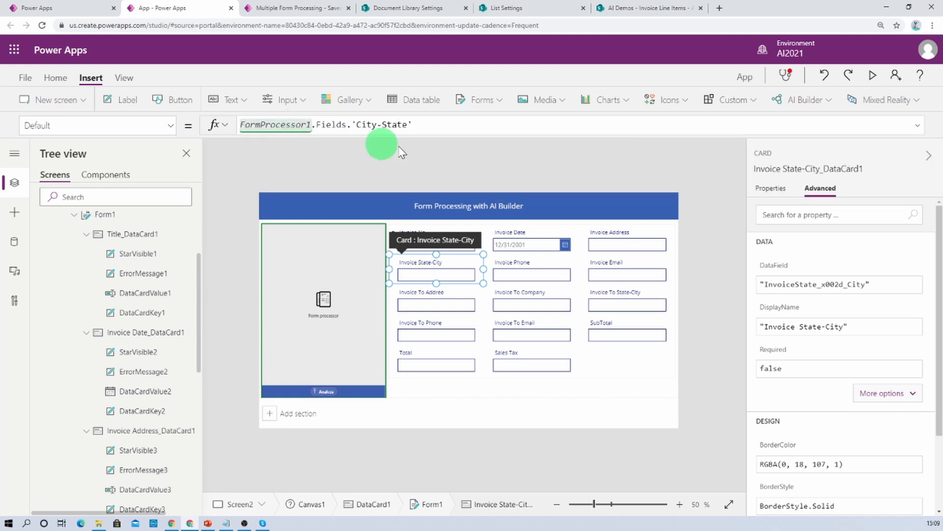
{"action": "left_click", "coordinate": [534, 265]}
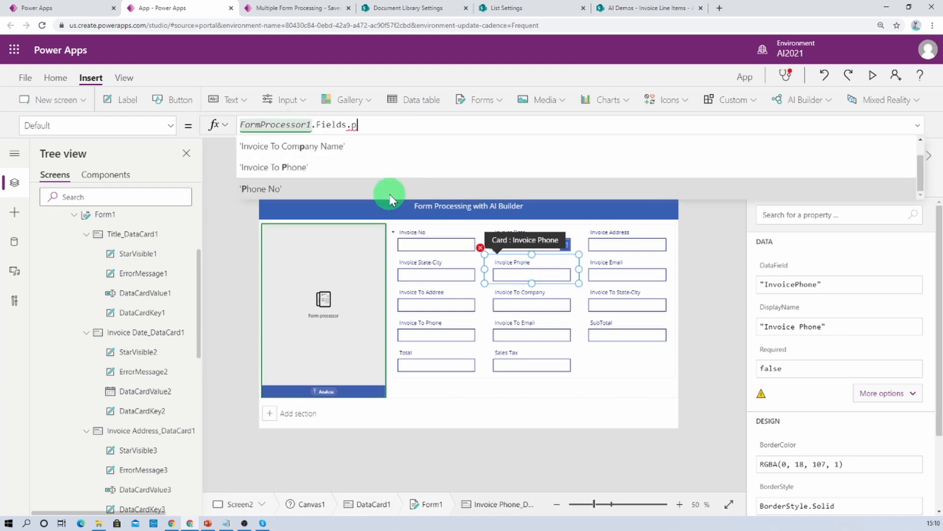
{"action": "left_click", "coordinate": [391, 193]}
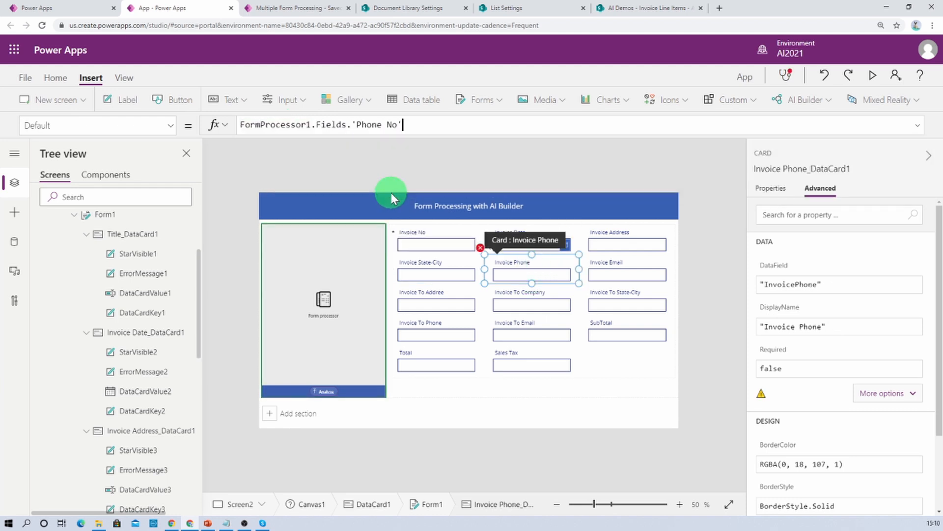
{"action": "left_click", "coordinate": [631, 262]}
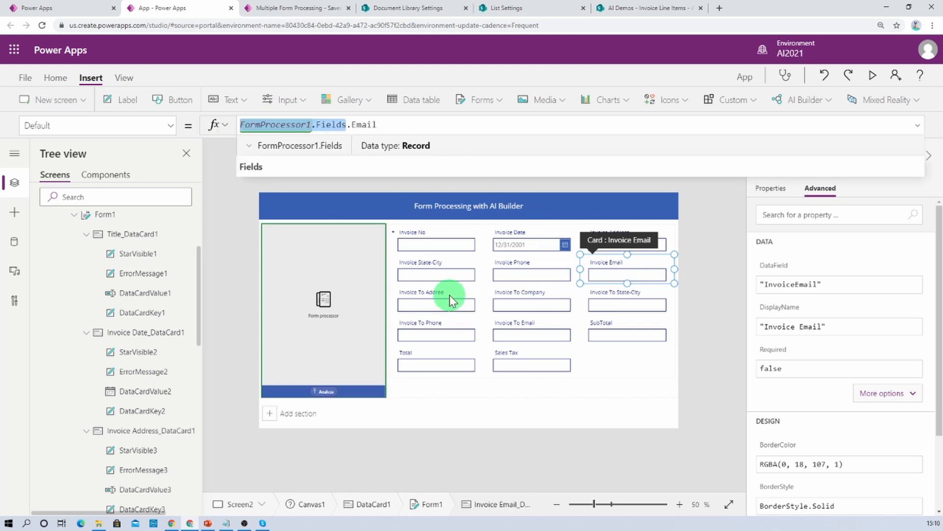
Set the Defaults of the Invoice To Addree, Company and State-City cards to the processor's 'Street Address', 'Invoice To Company Name' and 'Invoice To State City' fields
{"action": "left_click", "coordinate": [450, 295]}
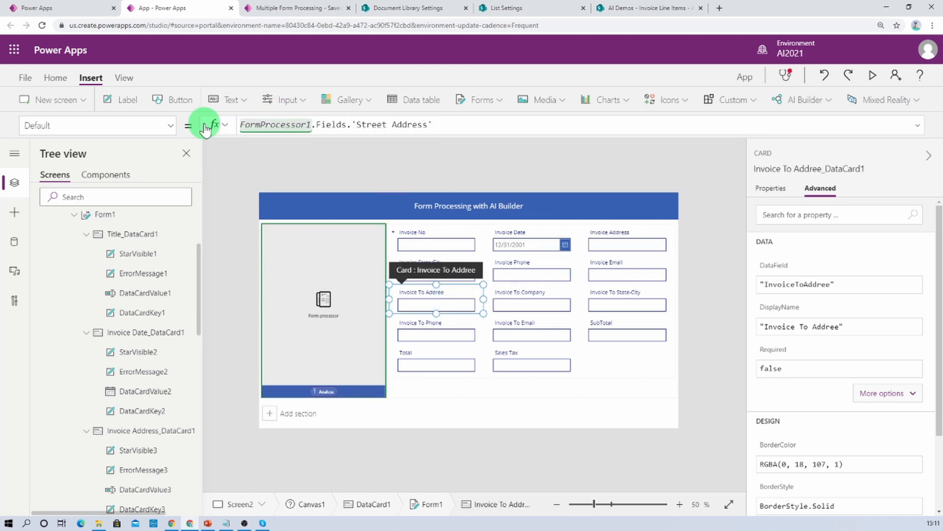
{"action": "left_click", "coordinate": [535, 292]}
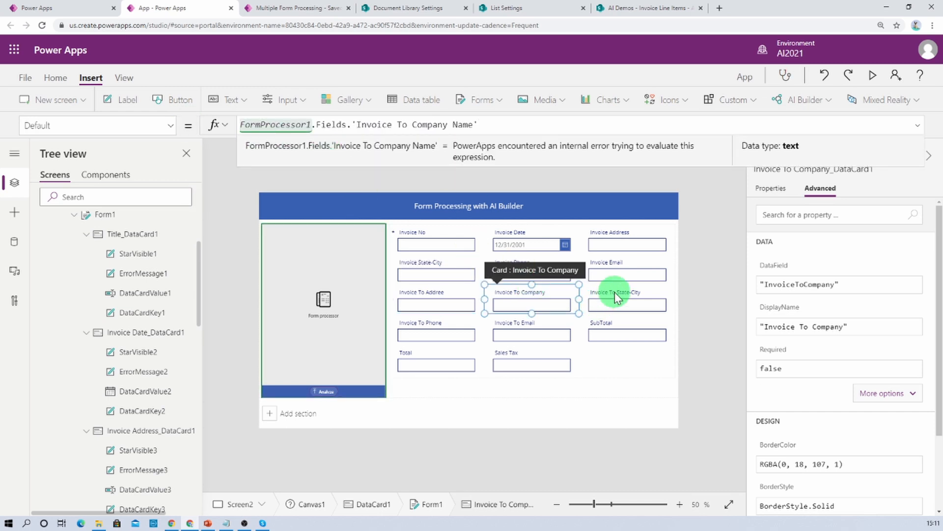
{"action": "left_click", "coordinate": [615, 293]}
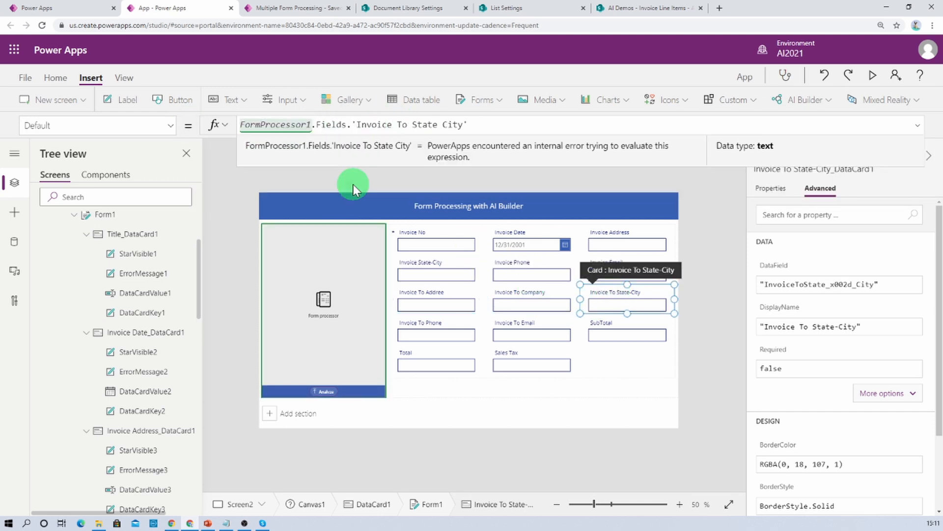
Set the Defaults of the Invoice To Phone, Invoice To Email and SubTotal cards to their matching FormProcessor1 fields
{"action": "left_click", "coordinate": [435, 324]}
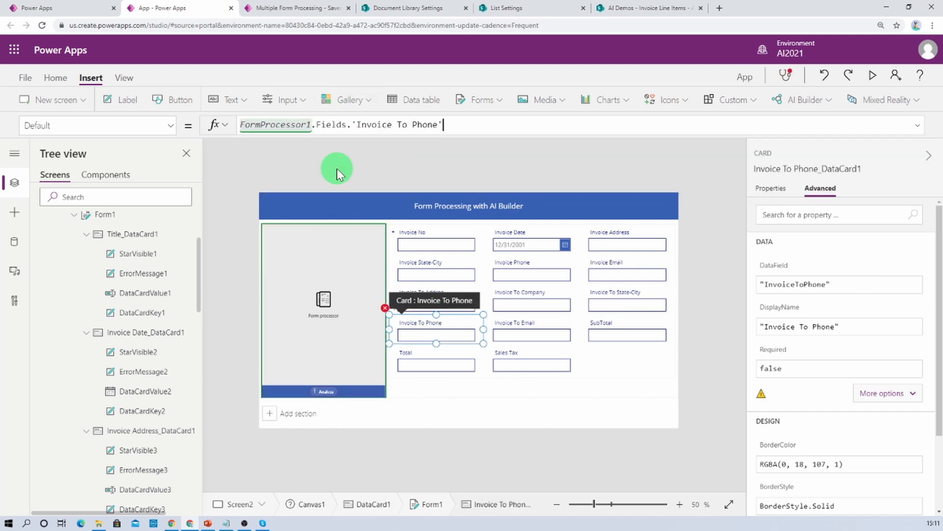
{"action": "left_click", "coordinate": [521, 322]}
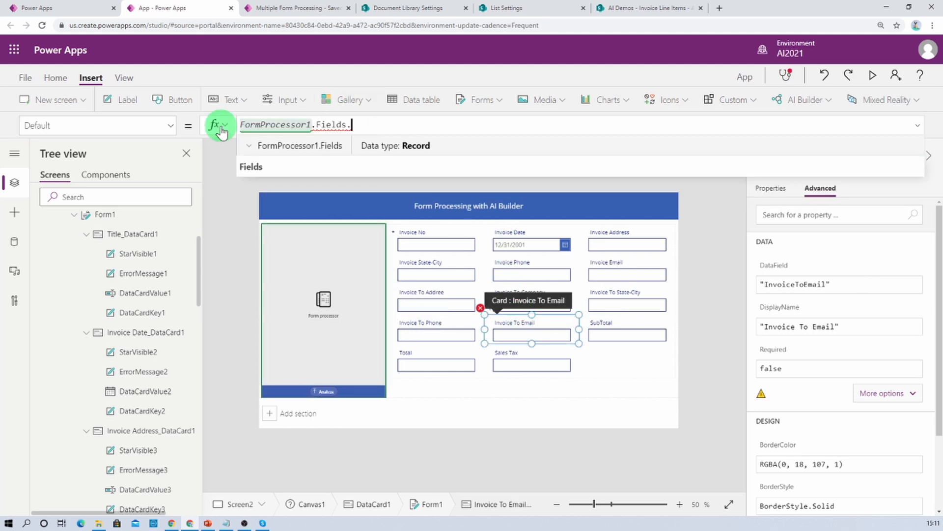
{"action": "type", "text": ".i"}
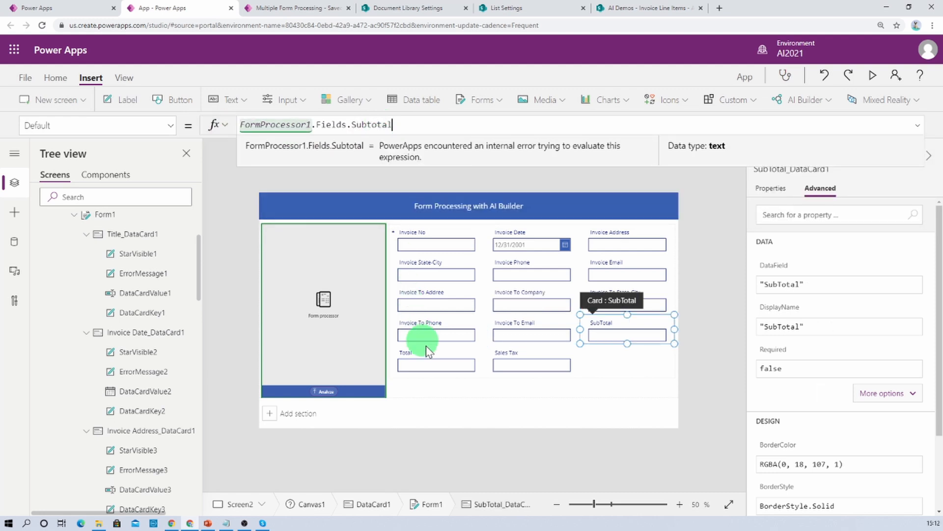
Set the Total card's Default to FormProcessor1.Fields.Total and the Sales Tax card's Default to FormProcessor1.Fields.SalesTax
{"action": "left_click", "coordinate": [430, 355]}
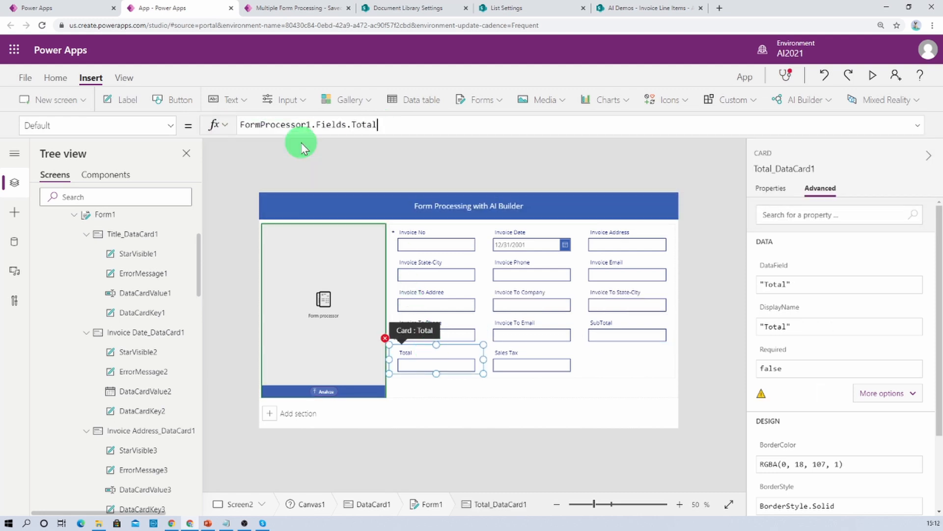
{"action": "left_click", "coordinate": [534, 351]}
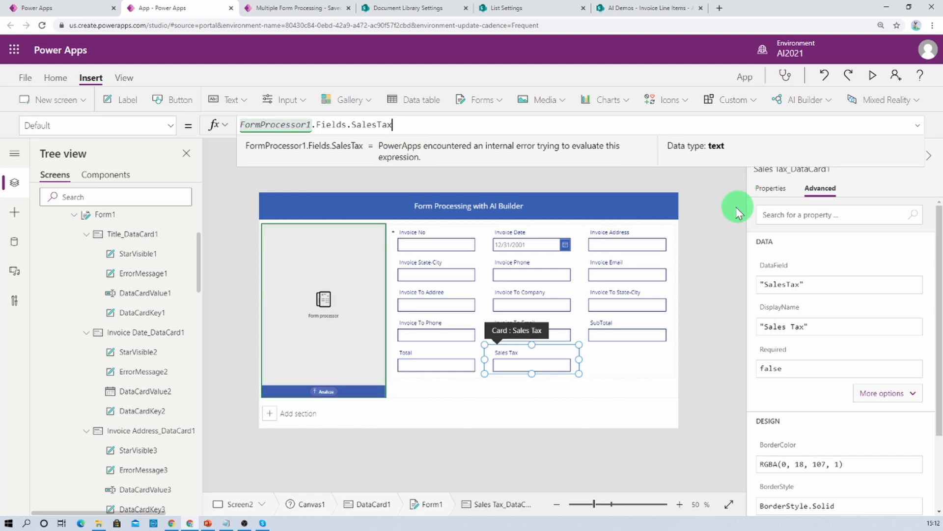
{"action": "left_click", "coordinate": [735, 210]}
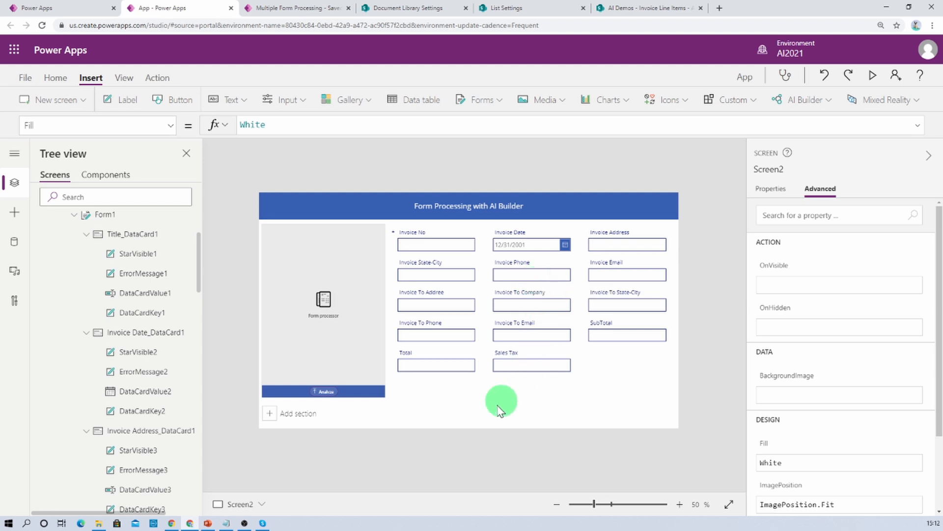
Insert a data table into DataCard1, the card that holds the form and the form processor
{"action": "left_click", "coordinate": [467, 385]}
{"action": "scroll", "coordinate": [58, 256], "scroll_direction": "up", "scroll_amount": 3}
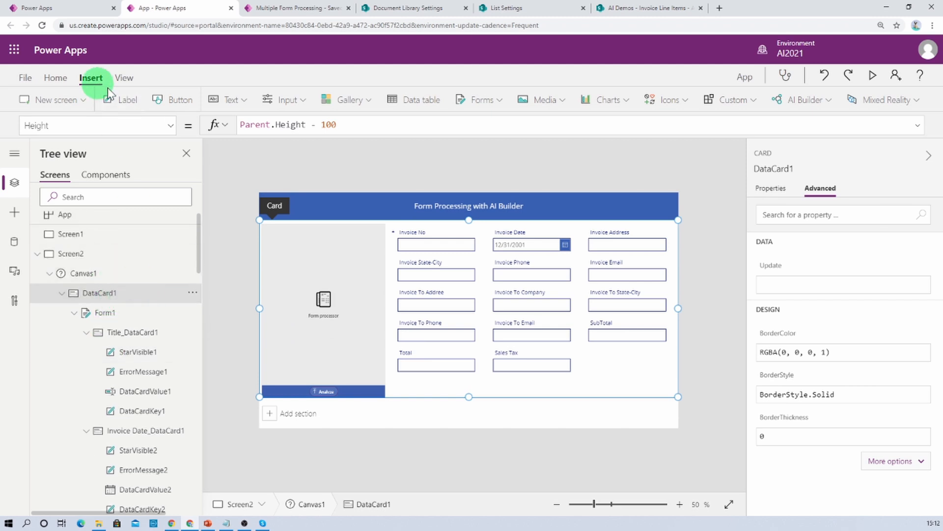
{"action": "left_click", "coordinate": [430, 105]}
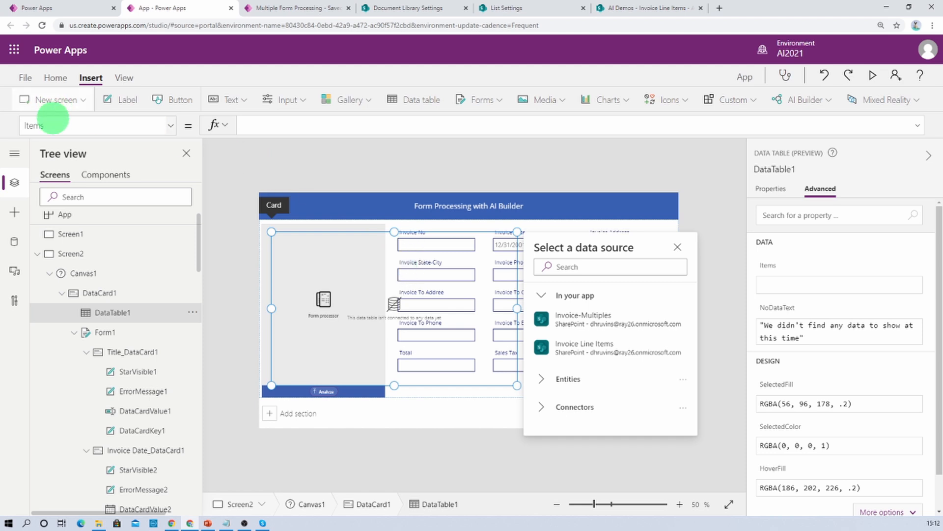
Set the data table's Items to FormProcessor1.Tables.'LineItems-Product'
{"action": "left_click", "coordinate": [284, 126]}
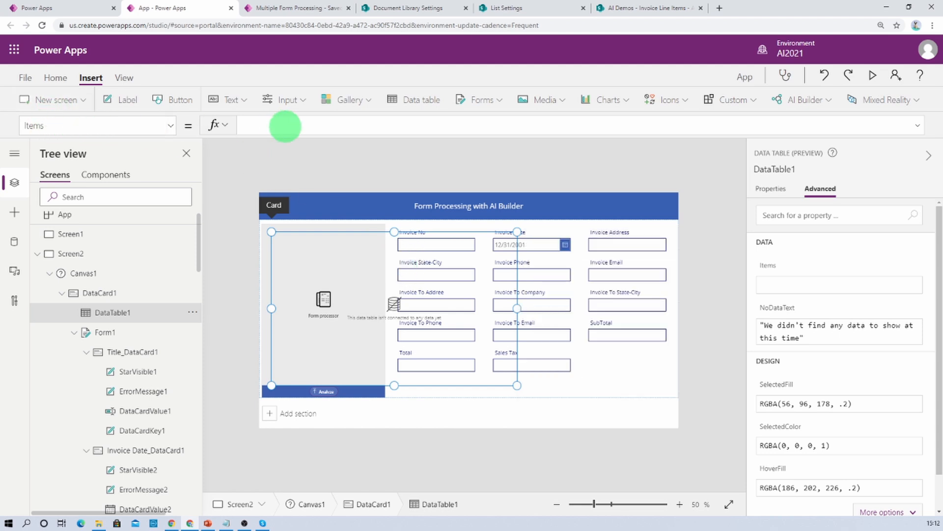
{"action": "type", "text": "FormProcessor1.Fields"}
{"action": "key", "text": "BackSpace"}
{"action": "key", "text": "BackSpace"}
{"action": "key", "text": "BackSpace"}
{"action": "key", "text": "BackSpace"}
{"action": "key", "text": "BackSpace"}
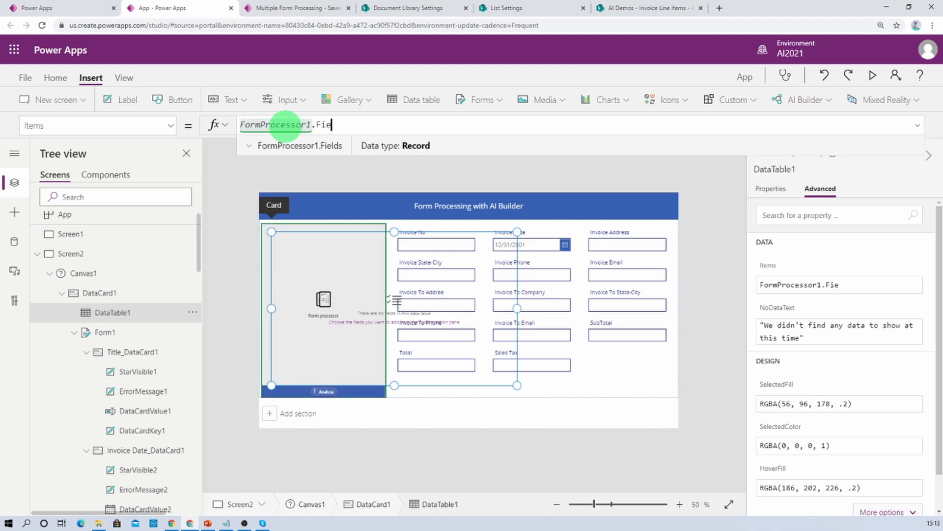
{"action": "key", "text": "BackSpace"}
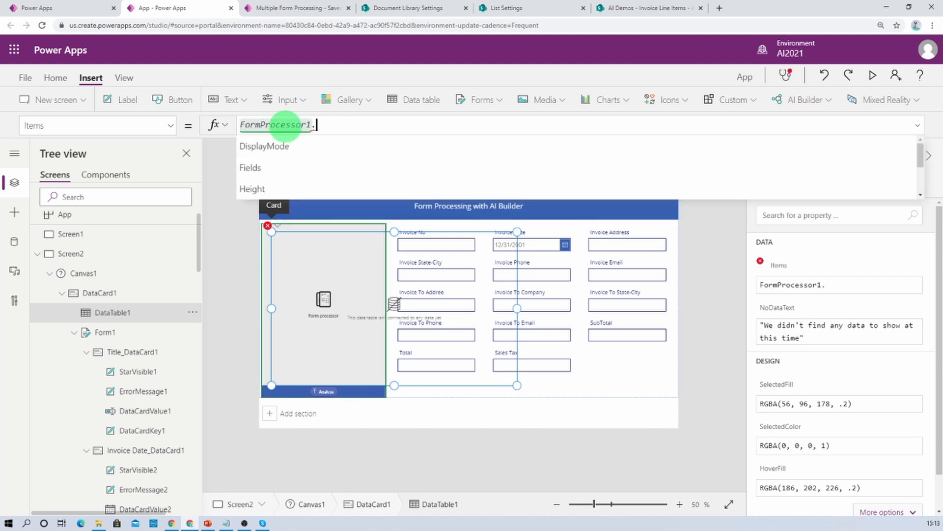
{"action": "key", "text": "Down"}
{"action": "key", "text": "Down"}
{"action": "type", "text": "t"}
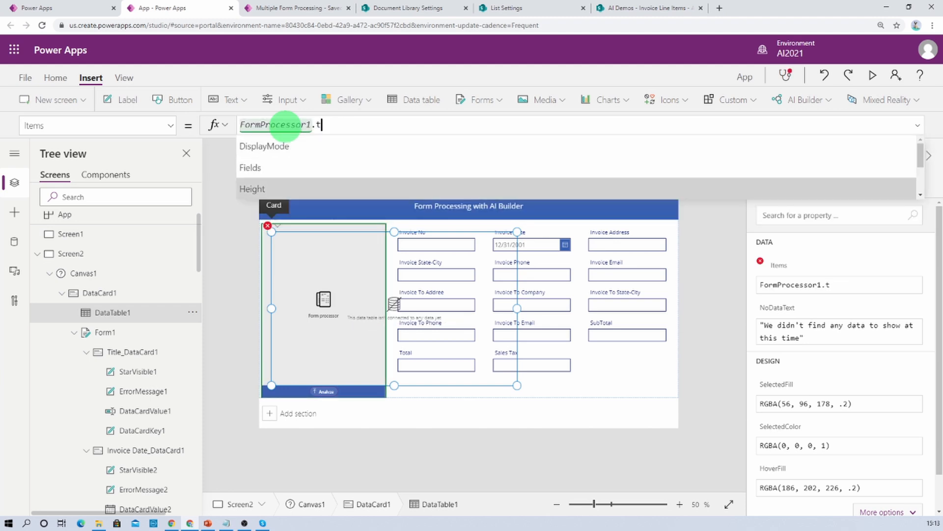
{"action": "type", "text": "a"}
{"action": "key", "text": "Tab"}
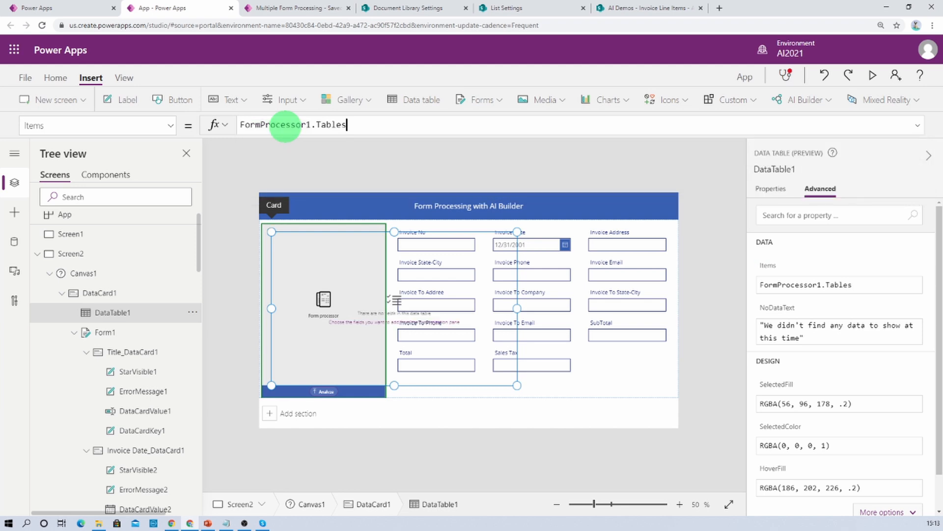
{"action": "type", "text": "."}
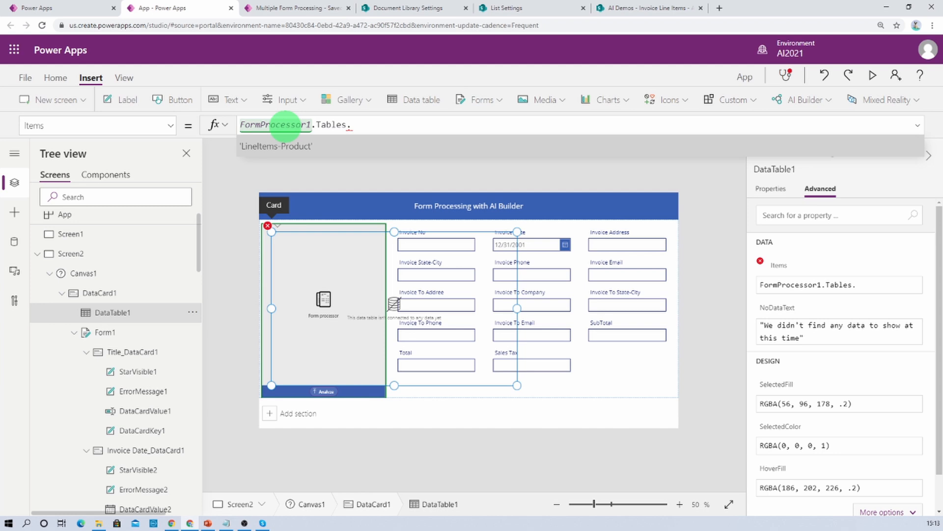
{"action": "key", "text": "Tab"}
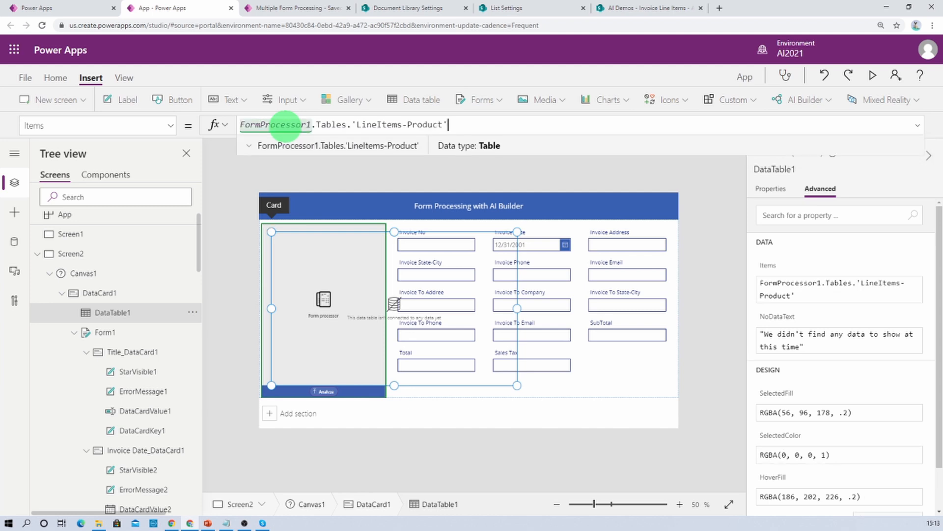
{"action": "key", "text": "Return"}
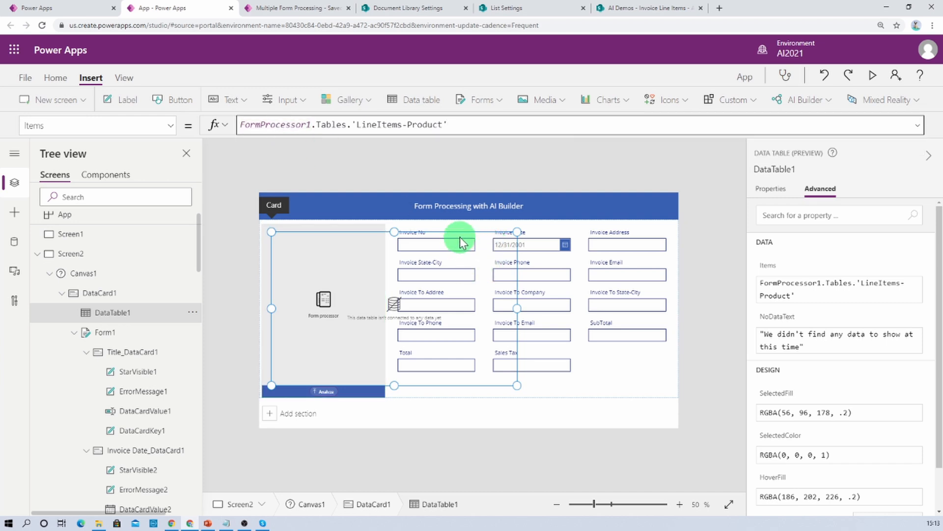
Add the Quantity, Description, Unit Price and Line Total fields to the data table, in that order
{"action": "left_click", "coordinate": [770, 189]}
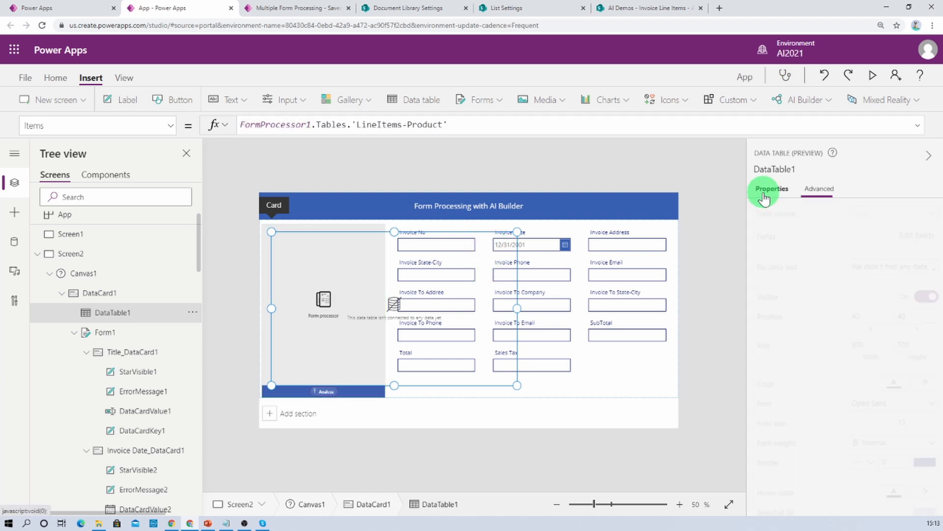
{"action": "left_click", "coordinate": [916, 238]}
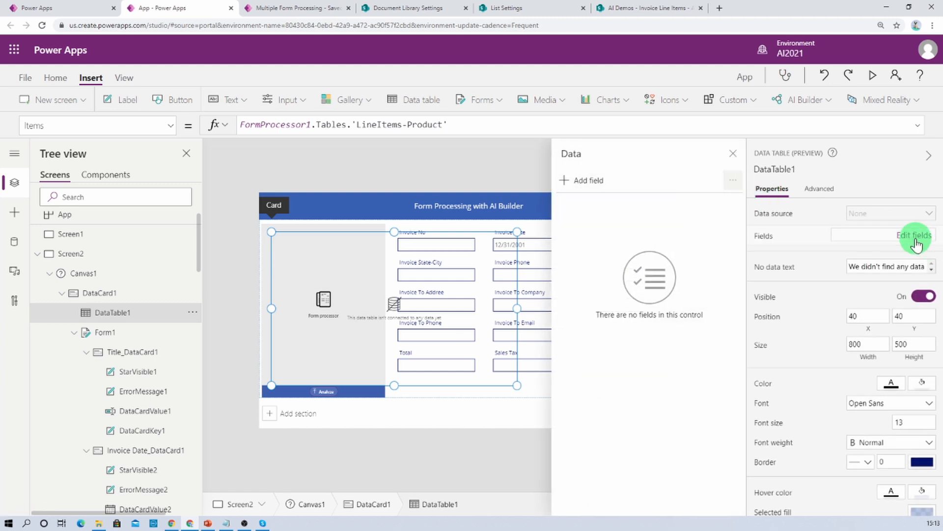
{"action": "left_click", "coordinate": [580, 183]}
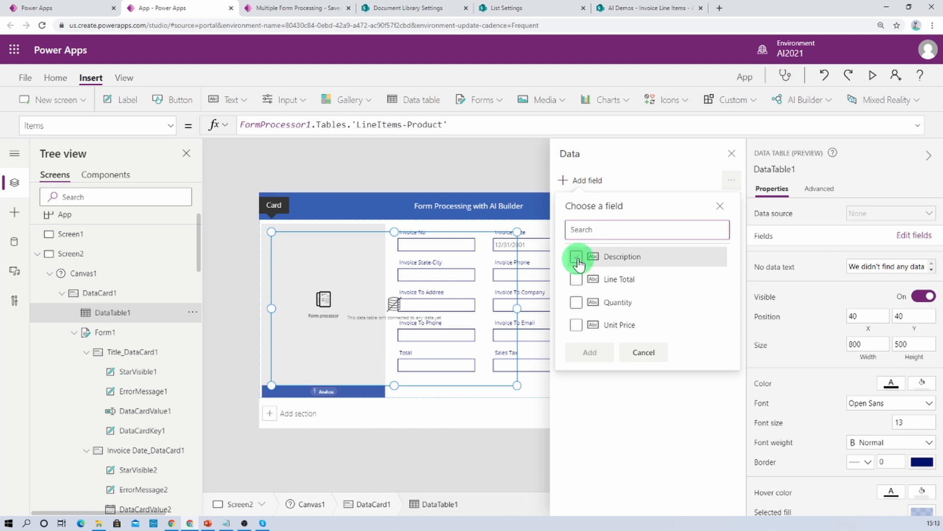
{"action": "left_click", "coordinate": [576, 303]}
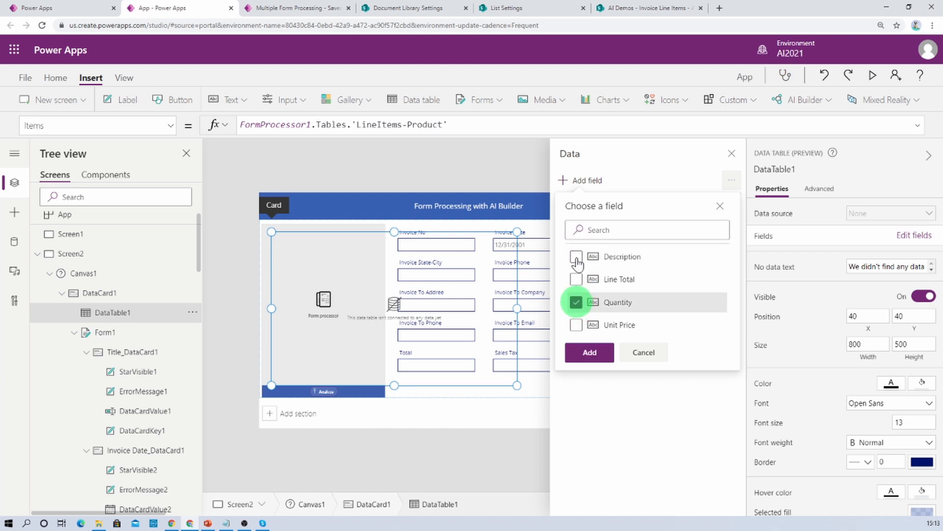
{"action": "left_click", "coordinate": [577, 257]}
{"action": "left_click", "coordinate": [577, 325]}
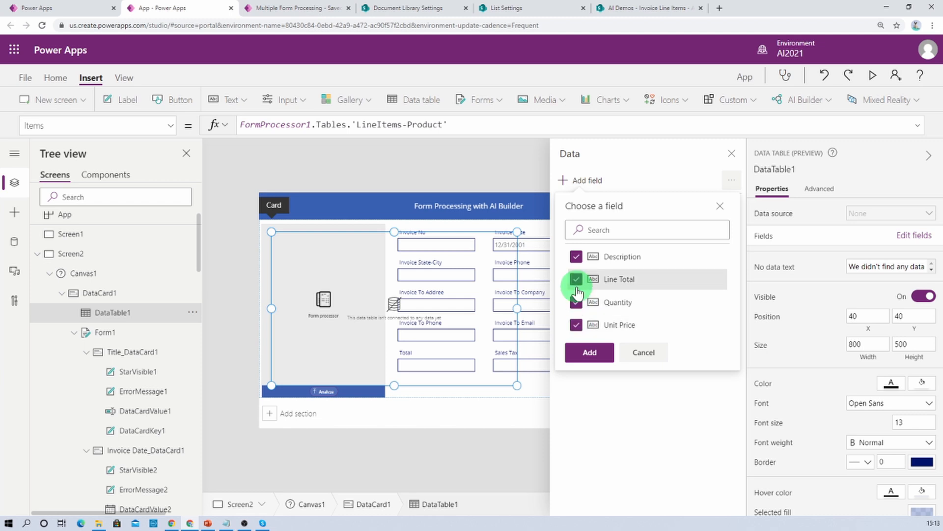
{"action": "left_click", "coordinate": [581, 354]}
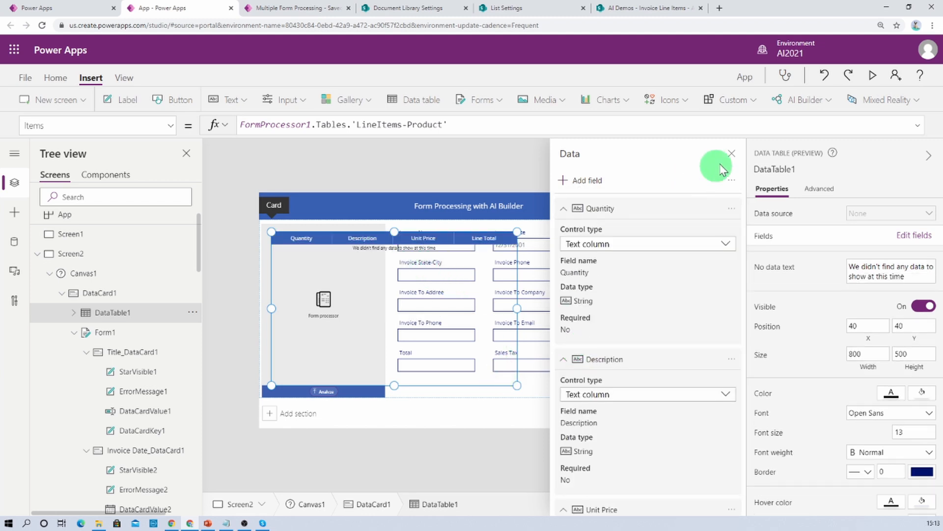
{"action": "left_click", "coordinate": [732, 153]}
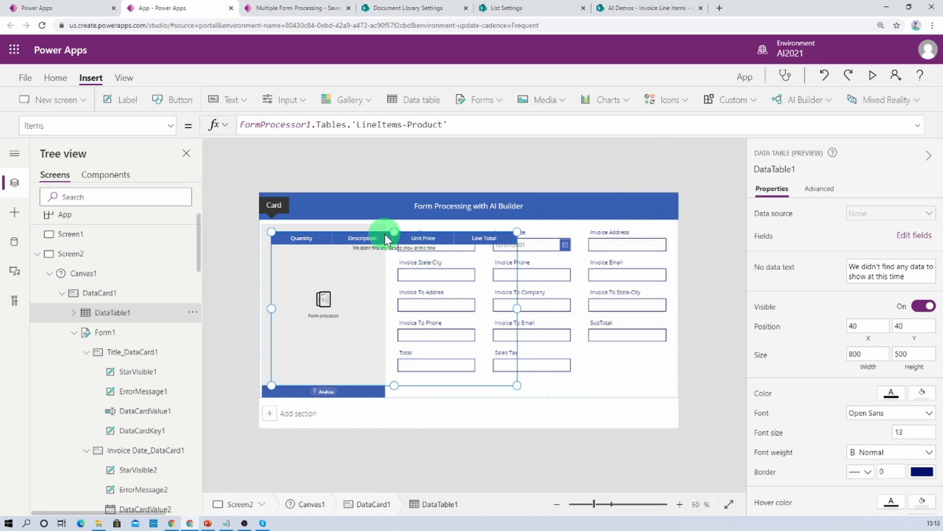
Shrink the data table to about 800 by 194, move it over the form's lower fields, and extend DataCard1's height to about 686
{"action": "left_click_drag", "start_coordinate": [393, 232], "coordinate": [395, 325]}
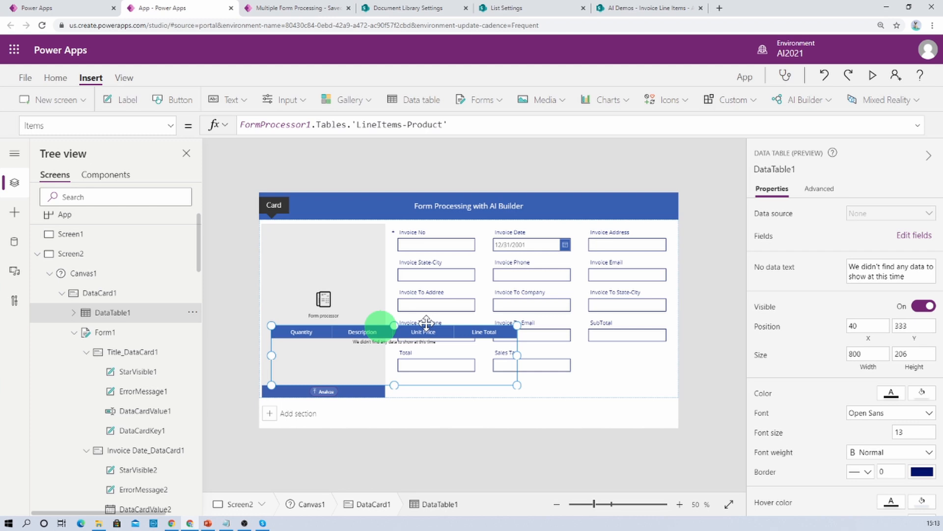
{"action": "left_click_drag", "start_coordinate": [426, 358], "coordinate": [560, 371]}
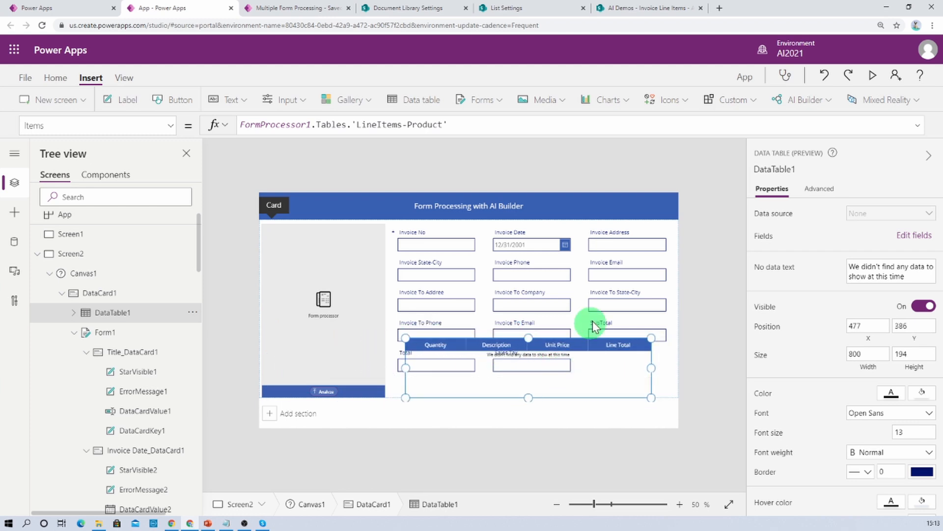
{"action": "left_click", "coordinate": [466, 427]}
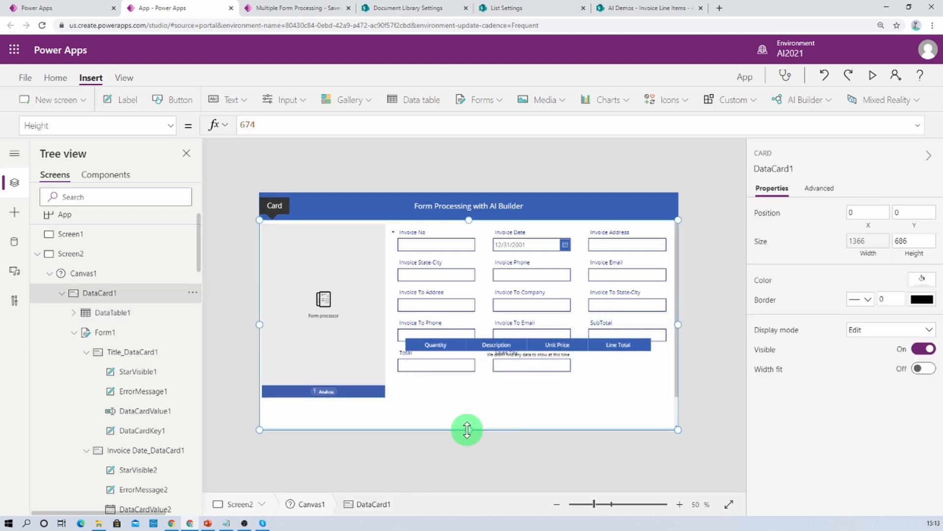
{"action": "scroll", "coordinate": [499, 344], "scroll_direction": "down", "scroll_amount": 1}
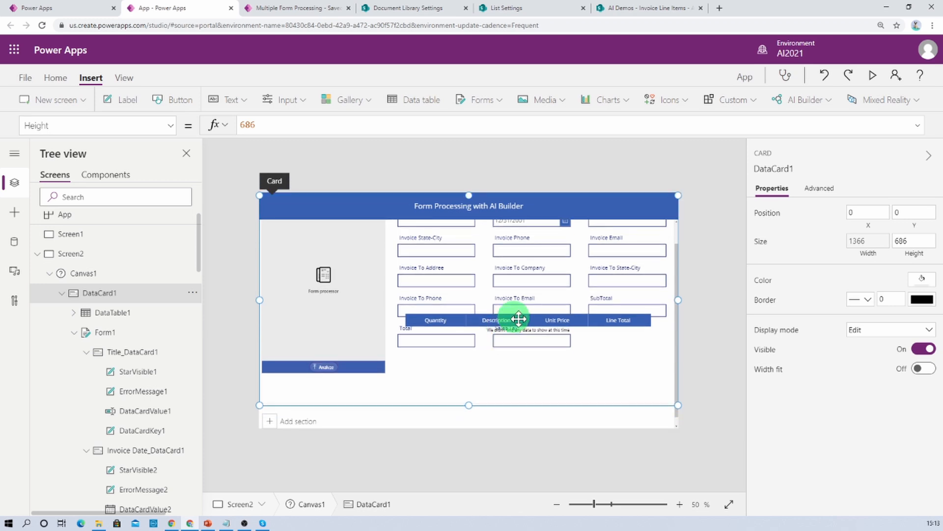
Place the data table below the form's Total and Sales Tax fields at about X 456, Y 531 and widen it to about 850
{"action": "left_click", "coordinate": [594, 339]}
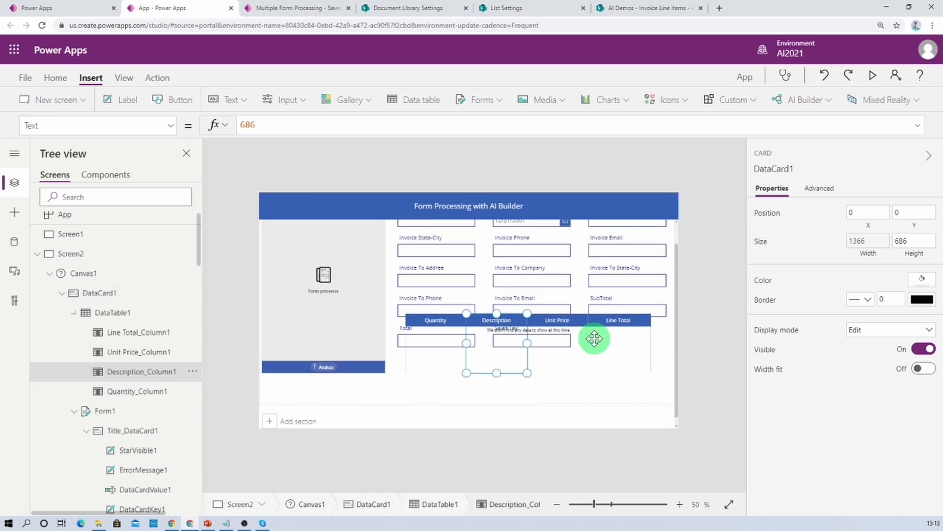
{"action": "left_click", "coordinate": [595, 338]}
{"action": "left_click", "coordinate": [565, 327]}
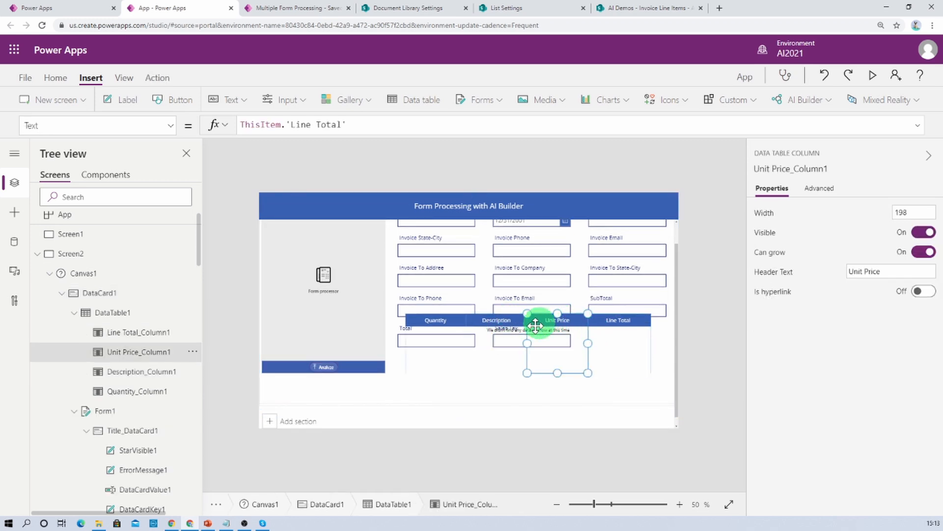
{"action": "left_click", "coordinate": [118, 309]}
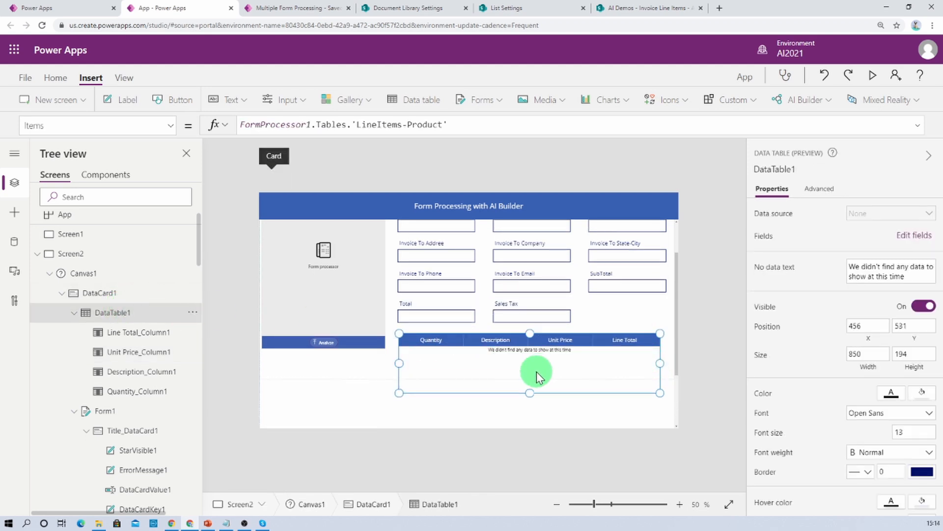
{"action": "left_click", "coordinate": [697, 309]}
{"action": "scroll", "coordinate": [533, 310], "scroll_direction": "up", "scroll_amount": 2}
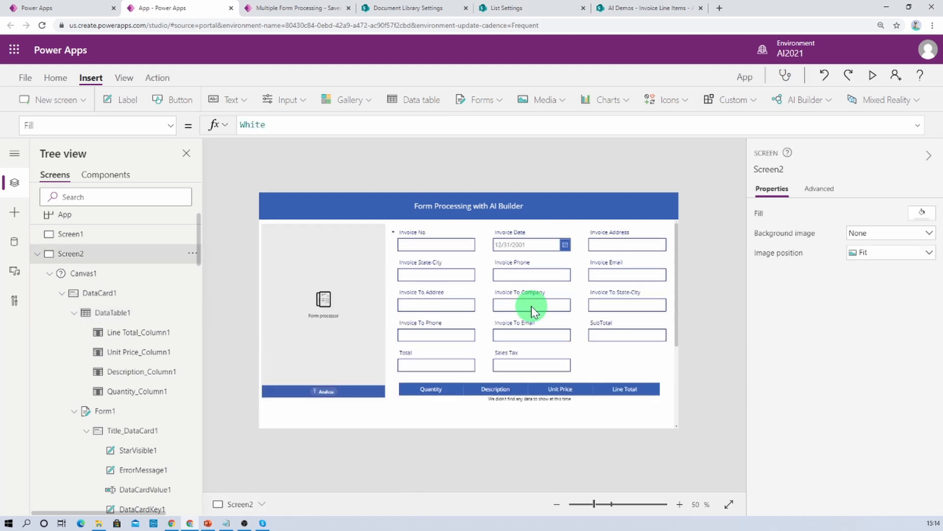
{"action": "scroll", "coordinate": [532, 310], "scroll_direction": "down", "scroll_amount": 4}
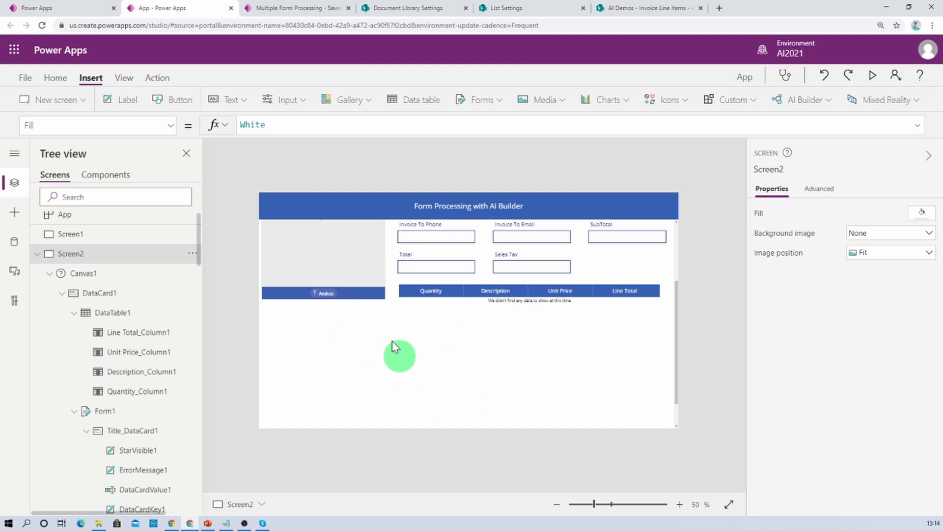
{"action": "scroll", "coordinate": [545, 290], "scroll_direction": "up", "scroll_amount": 4}
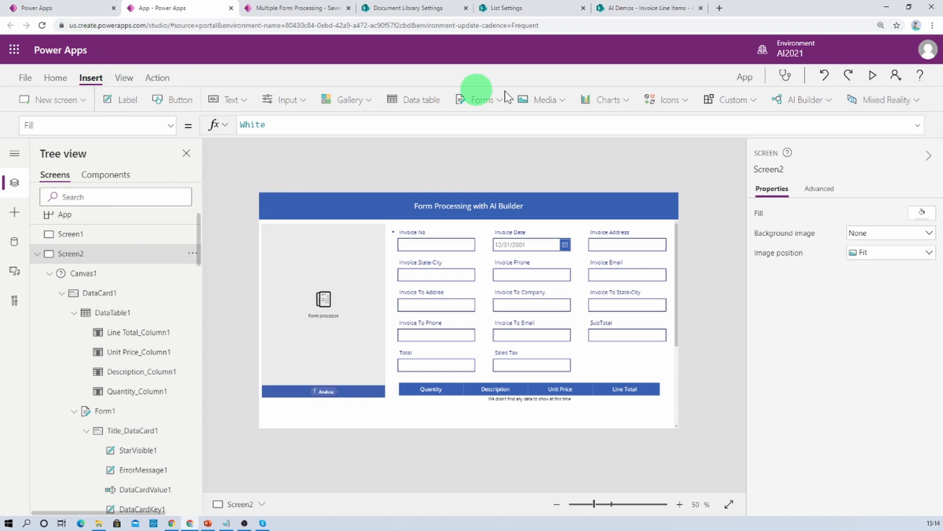
Insert a Save icon on Screen2, place it at the right end of the header bar, and colour it white
{"action": "left_click", "coordinate": [688, 100]}
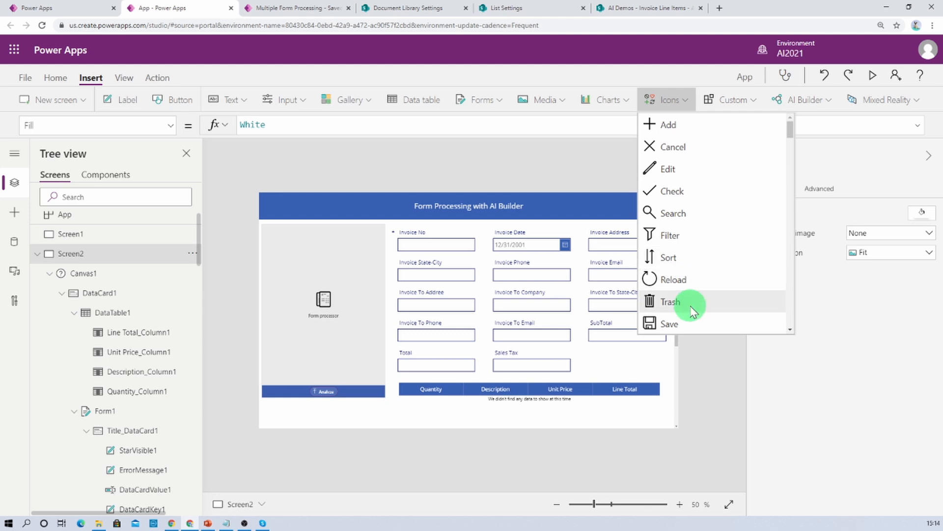
{"action": "left_click", "coordinate": [688, 322]}
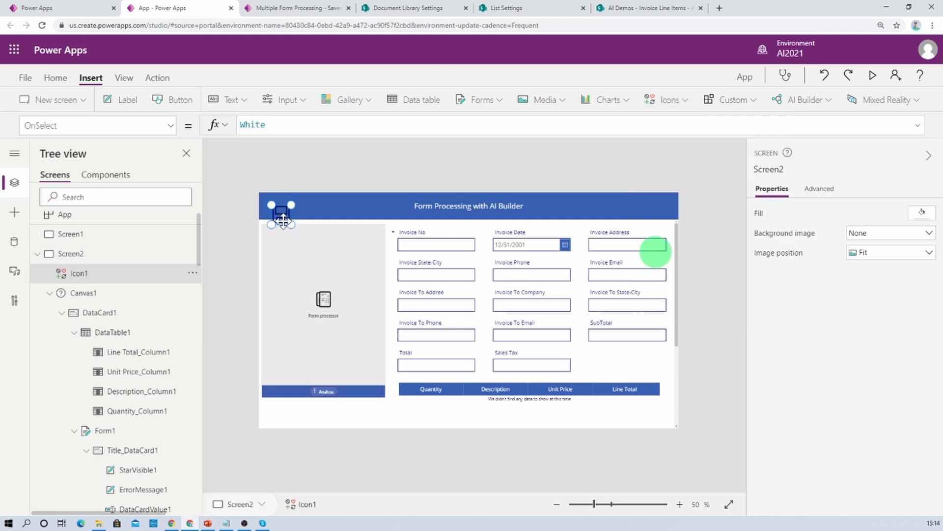
{"action": "left_click_drag", "start_coordinate": [281, 215], "coordinate": [654, 206]}
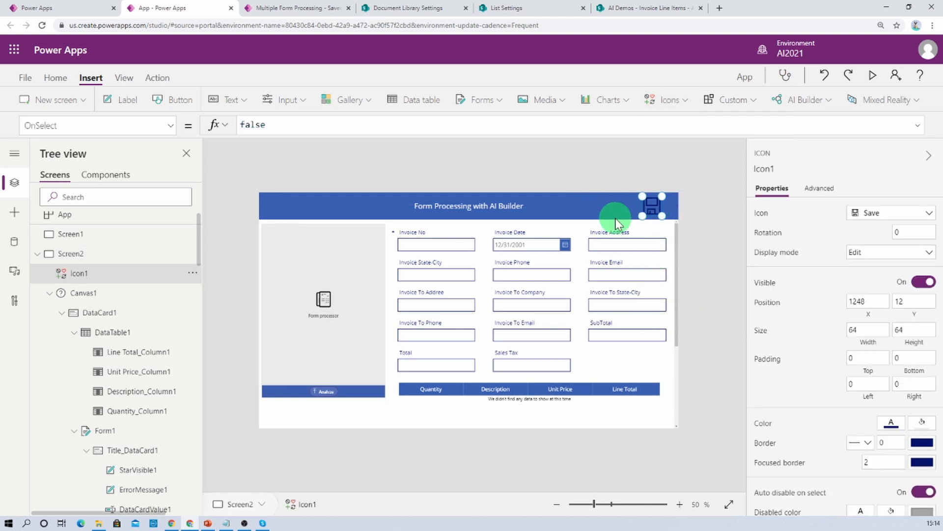
{"action": "left_click", "coordinate": [895, 423]}
{"action": "left_click", "coordinate": [704, 322]}
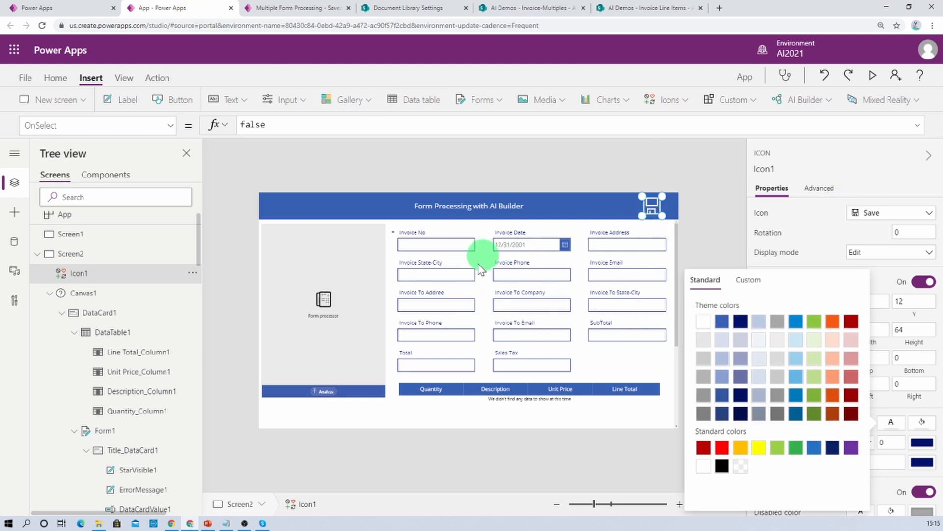
Check the Invoice-Multiples and Invoice Line Items lists in SharePoint, and set the Save icon's OnSelect in Power Apps to SubmitForm(Form1);
{"action": "left_click", "coordinate": [533, 8]}
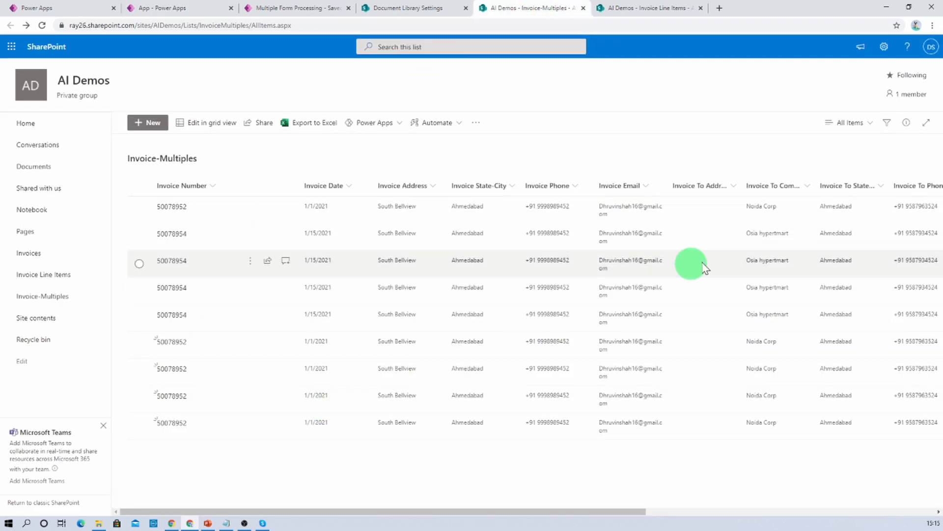
{"action": "key", "text": "ctrl+Tab"}
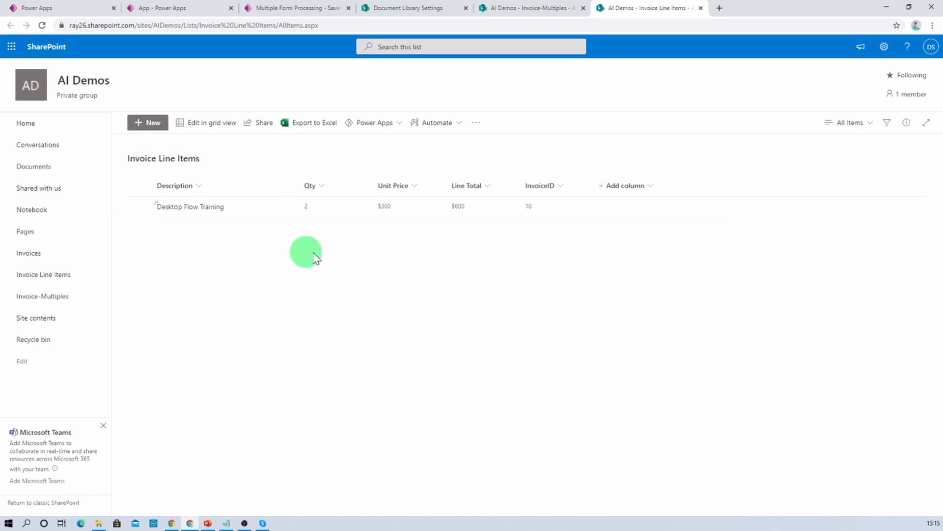
{"action": "left_click", "coordinate": [162, 11]}
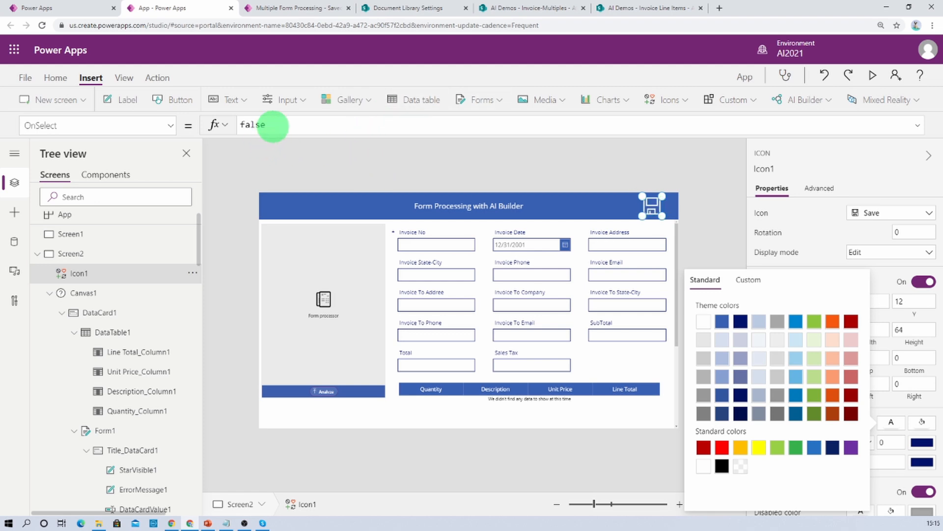
{"action": "double_click", "coordinate": [249, 125]}
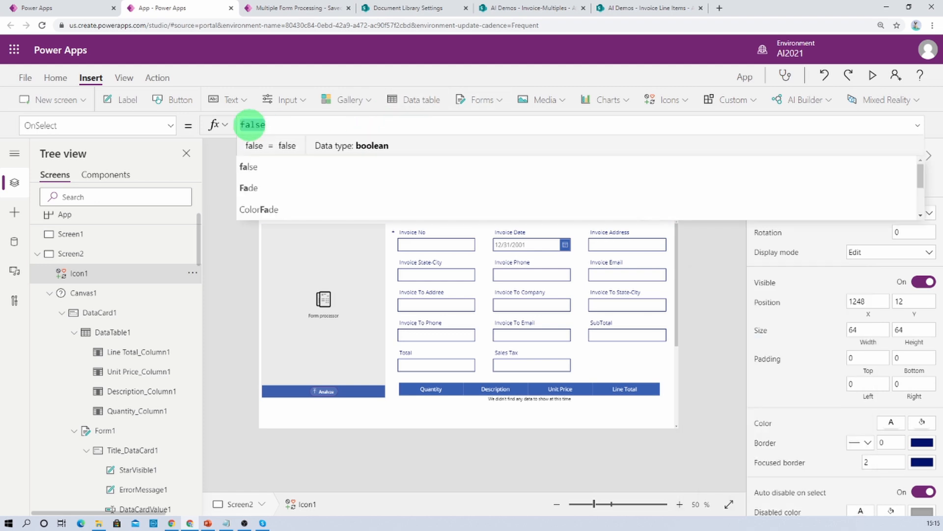
{"action": "type", "text": "SubmitForm("}
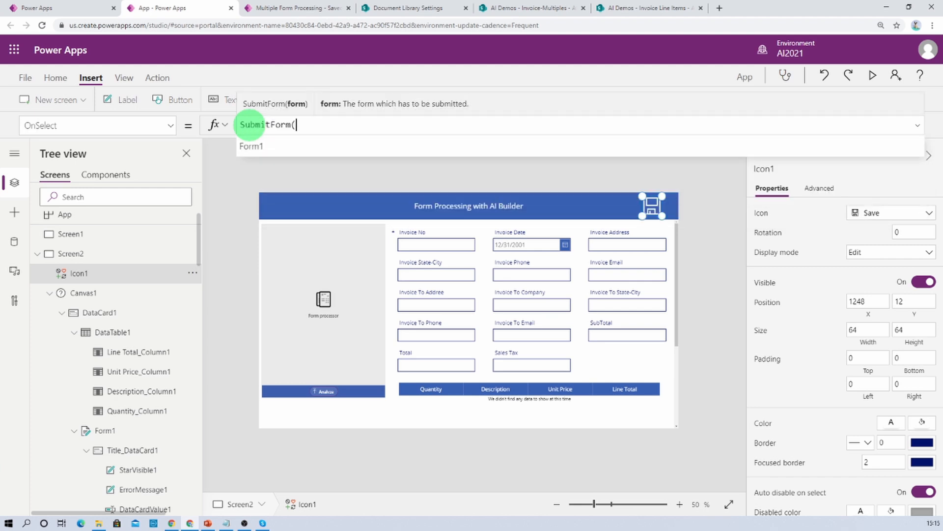
{"action": "key", "text": "Tab"}
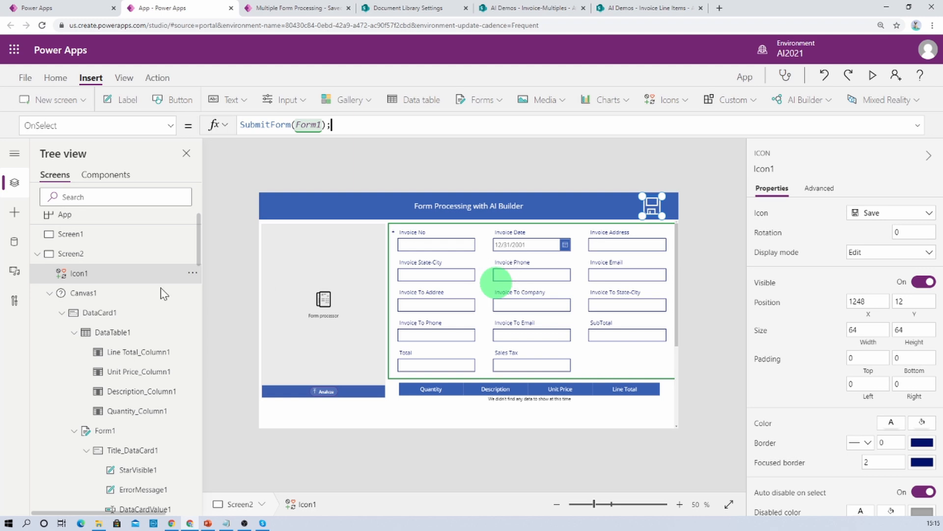
Replace the OnSuccess formula of Form1 with the start of a ForAll( call
{"action": "left_click", "coordinate": [120, 431]}
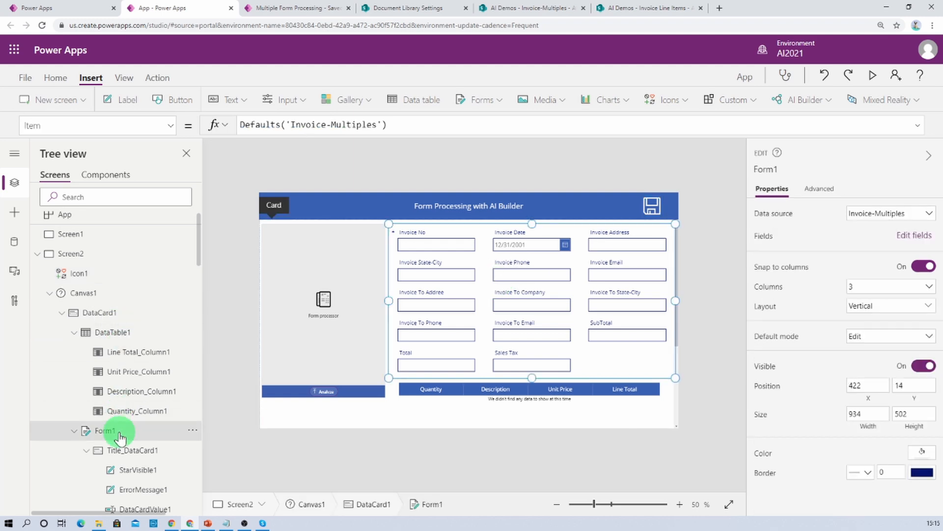
{"action": "scroll", "coordinate": [132, 384], "scroll_direction": "down", "scroll_amount": 2}
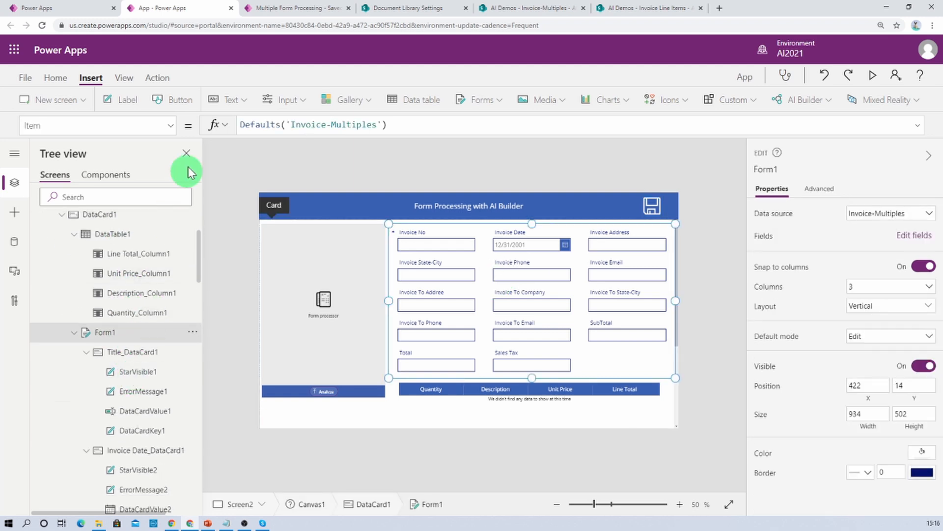
{"action": "left_click", "coordinate": [171, 127]}
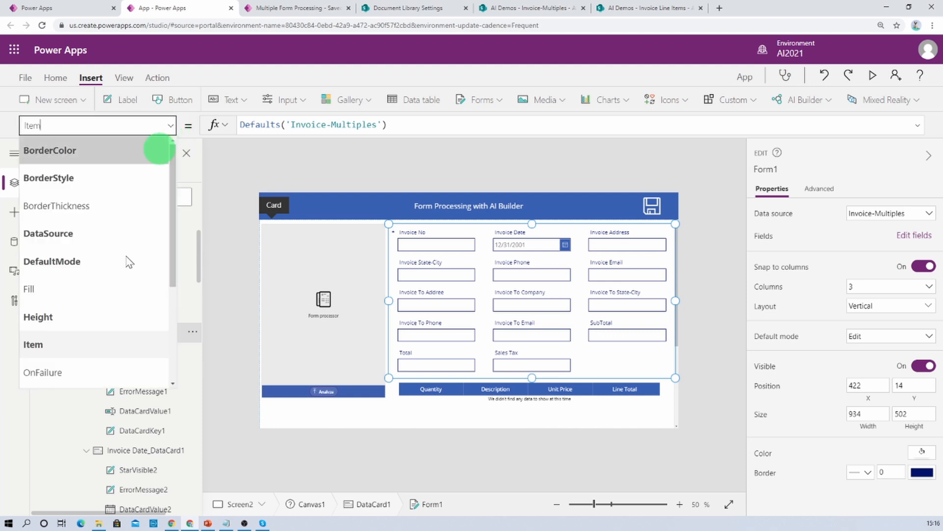
{"action": "scroll", "coordinate": [102, 366], "scroll_direction": "down", "scroll_amount": 3}
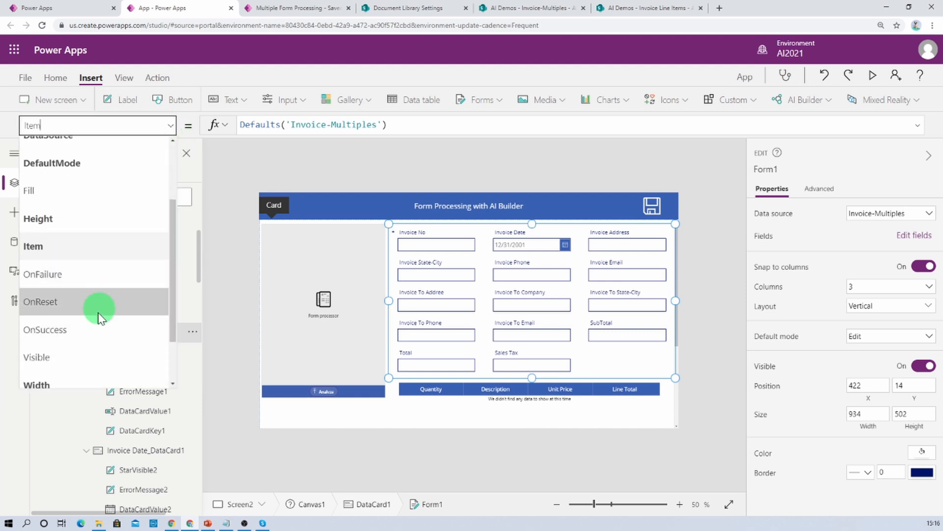
{"action": "left_click", "coordinate": [96, 329]}
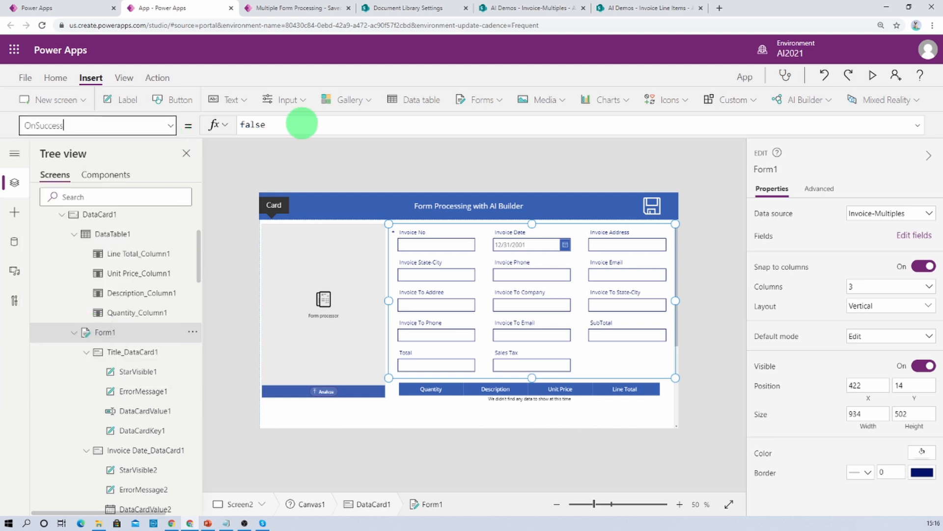
{"action": "double_click", "coordinate": [300, 126]}
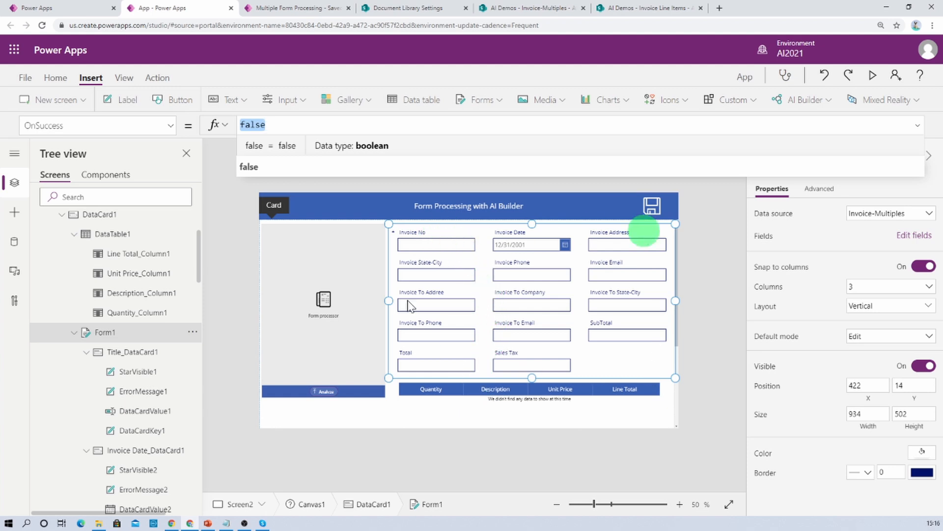
{"action": "left_click", "coordinate": [302, 128]}
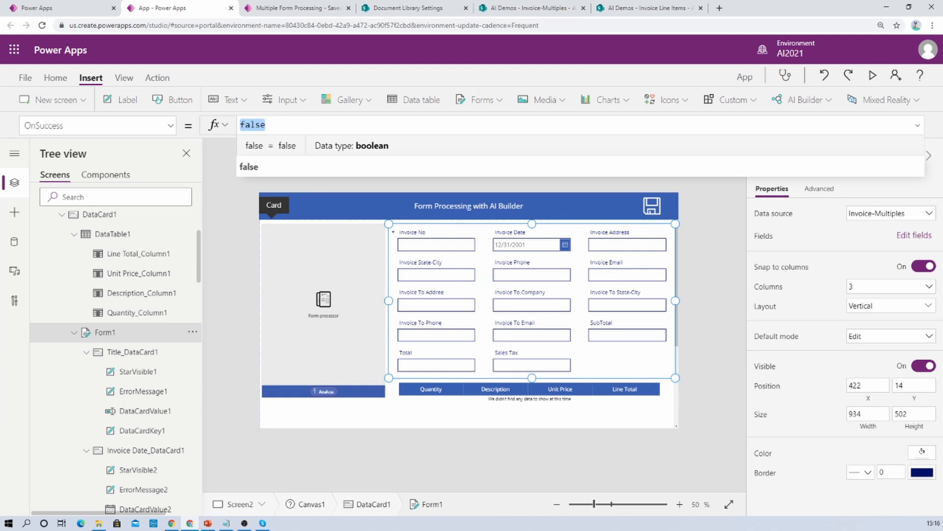
{"action": "key", "text": "alt+Tab"}
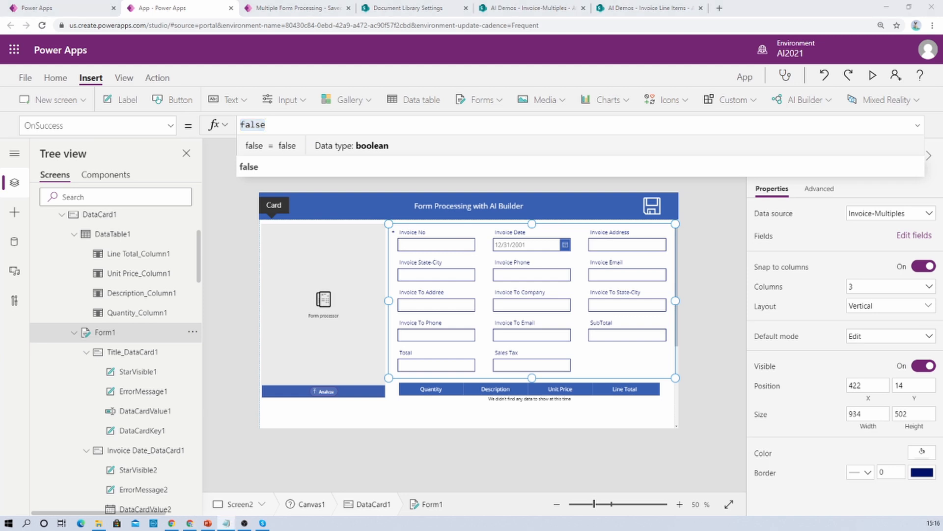
{"action": "left_click", "coordinate": [374, 140]}
{"action": "key", "text": "BackSpace"}
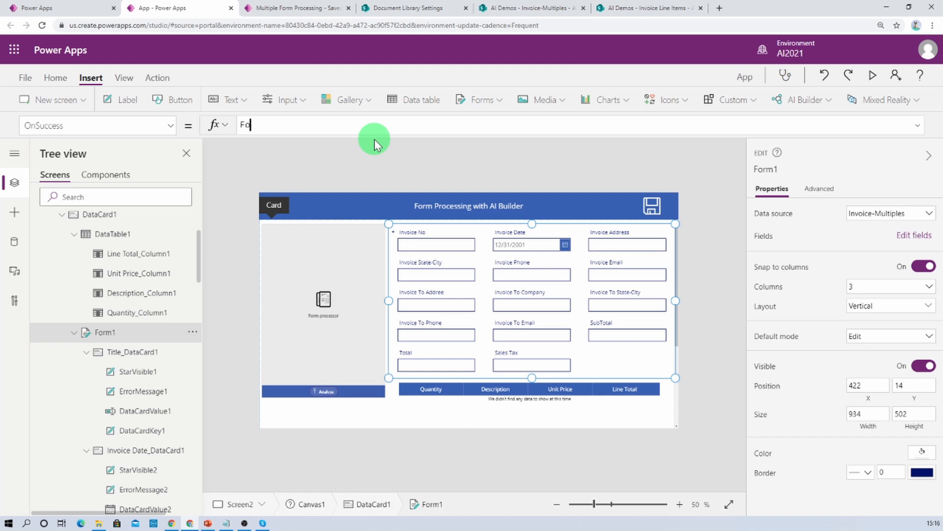
{"action": "key", "text": "Tab"}
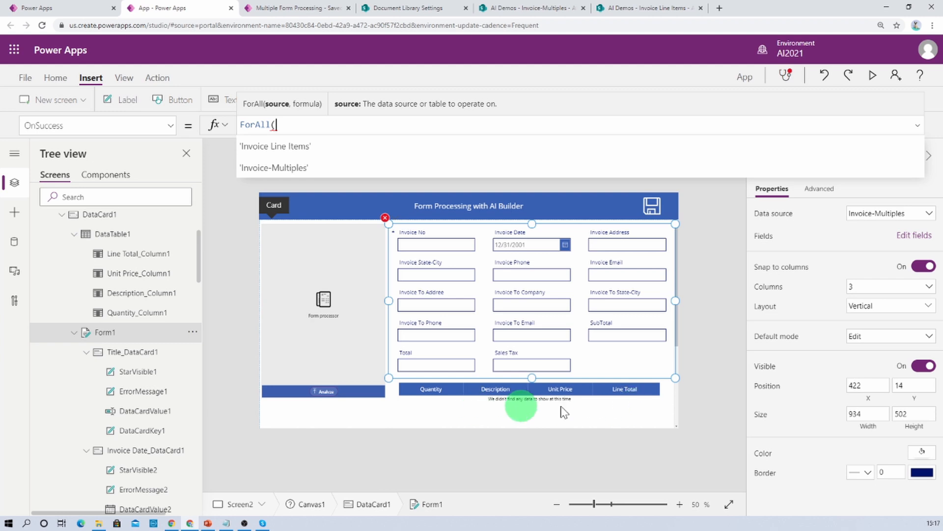
Copy DataTable1's Items formula, FormProcessor1.Tables.'LineItems-Product', into Form1's OnSuccess as the ForAll source
{"action": "left_click", "coordinate": [606, 408]}
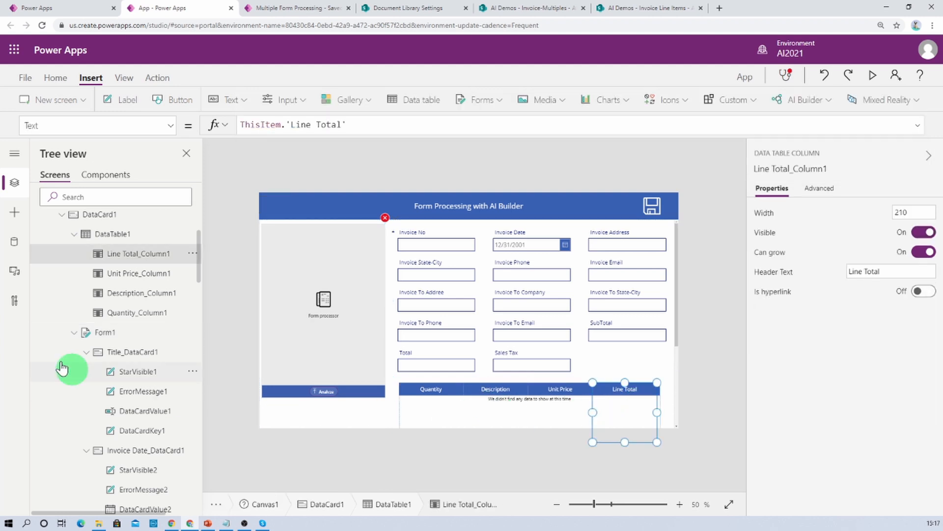
{"action": "left_click", "coordinate": [124, 230]}
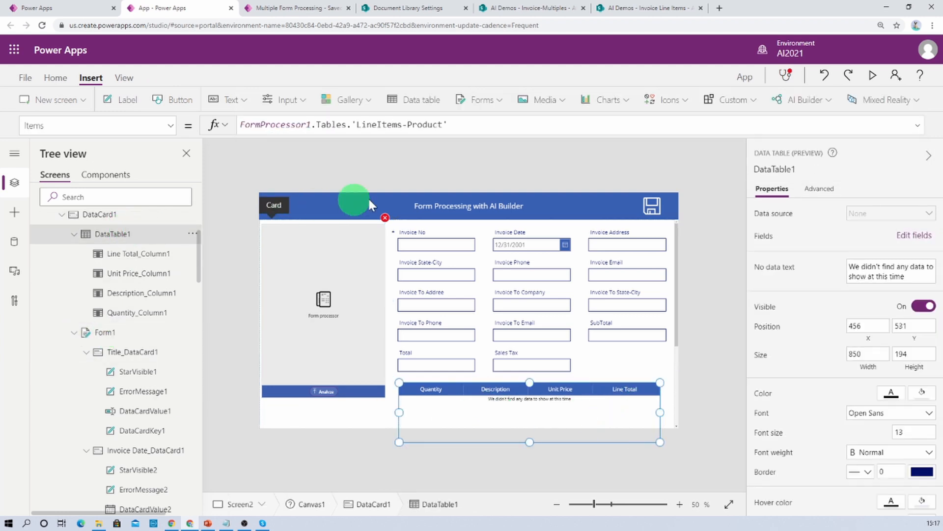
{"action": "left_click_drag", "start_coordinate": [459, 126], "coordinate": [241, 127]}
{"action": "key", "text": "ctrl+c"}
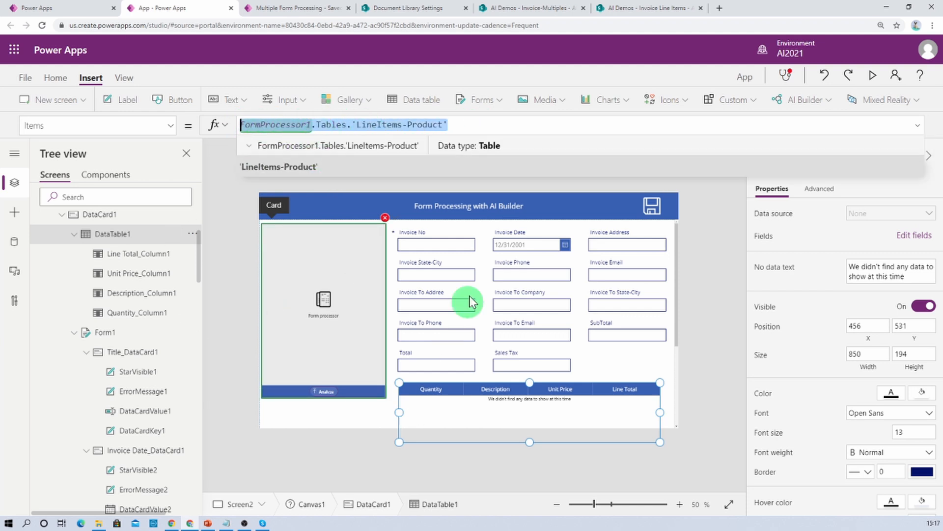
{"action": "left_click", "coordinate": [124, 339]}
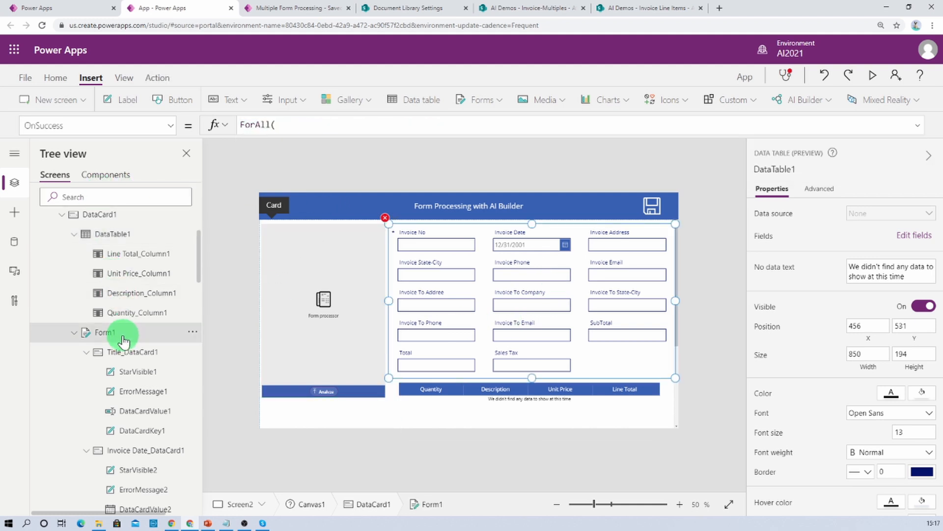
{"action": "left_click", "coordinate": [297, 129]}
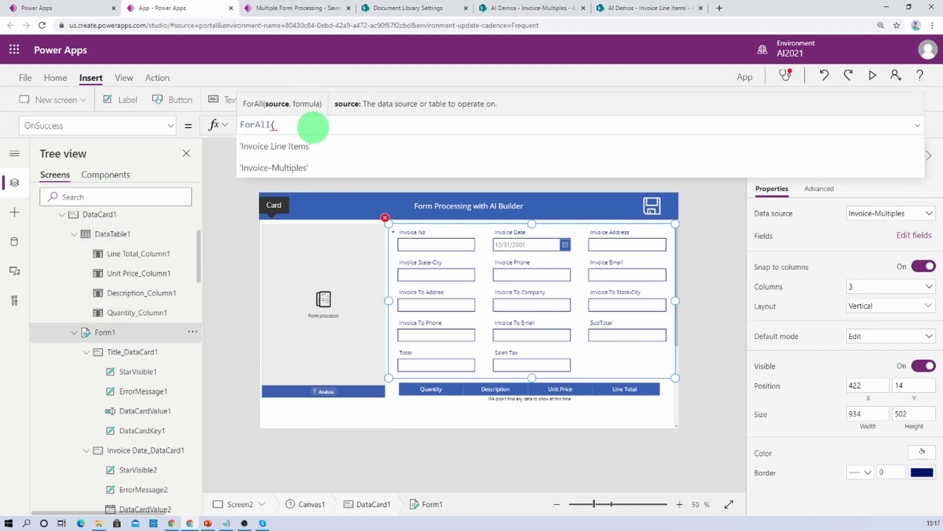
{"action": "key", "text": "ctrl+v"}
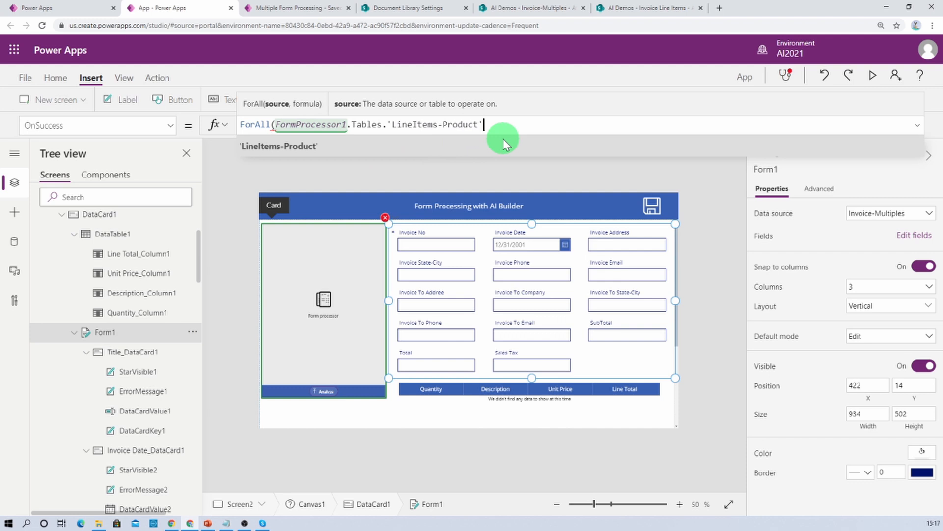
Add a Patch() call as the ForAll formula, with 'Invoice Line Items' as the data source to patch
{"action": "type", "text": ",Pat"}
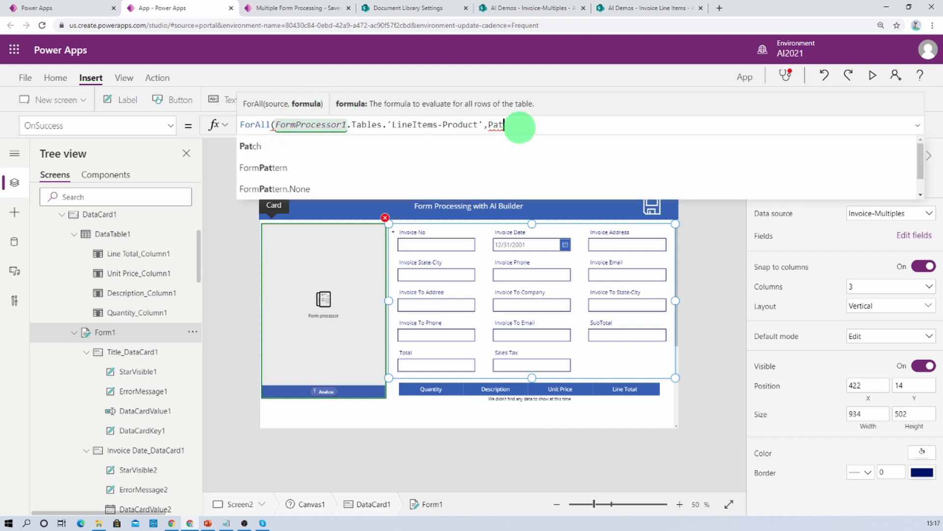
{"action": "type", "text": "ch"}
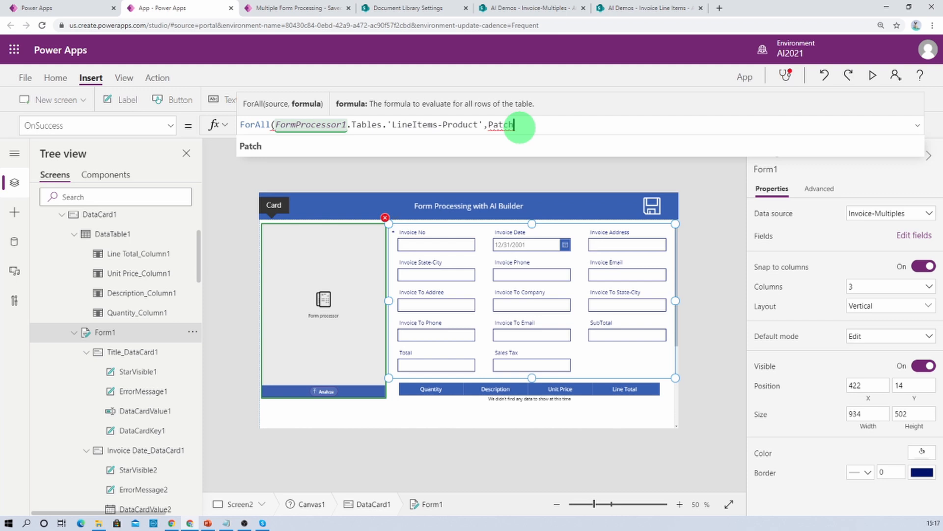
{"action": "type", "text": "()"}
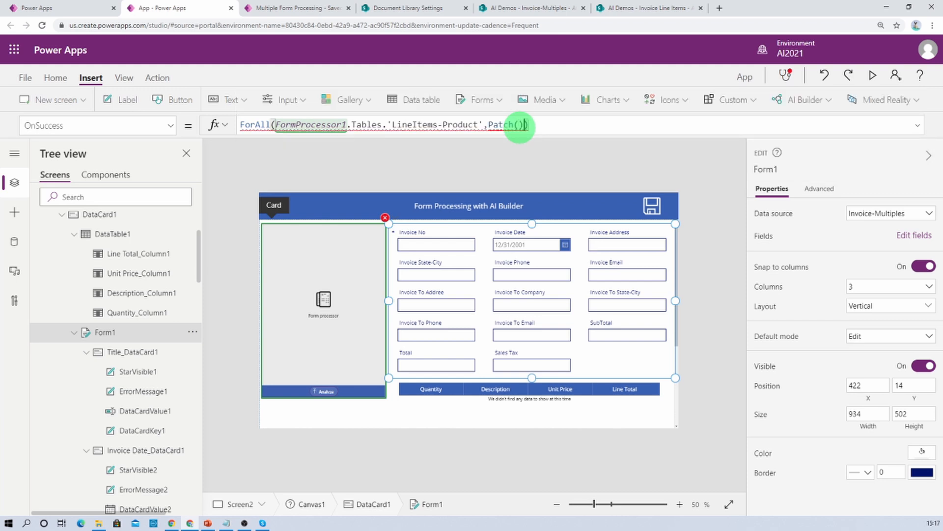
{"action": "left_click", "coordinate": [519, 125]}
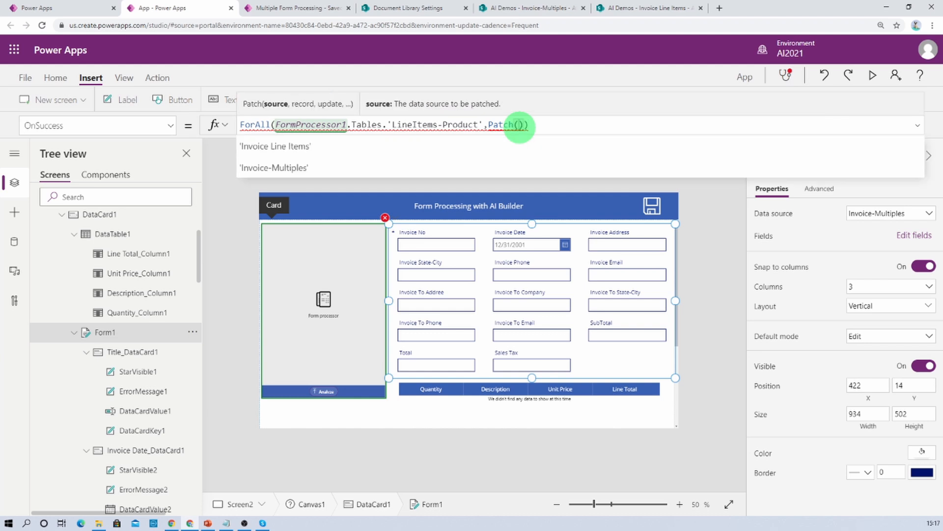
{"action": "type", "text": "I"}
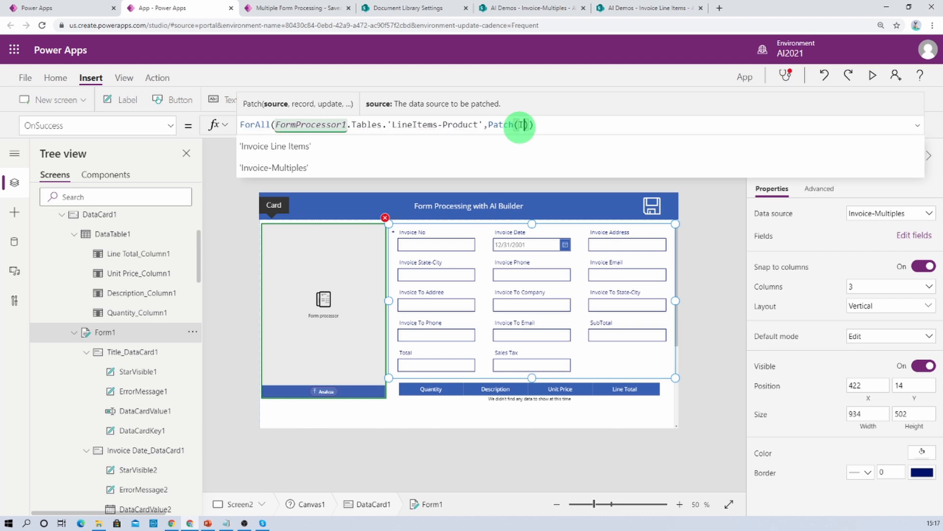
{"action": "type", "text": "nc"}
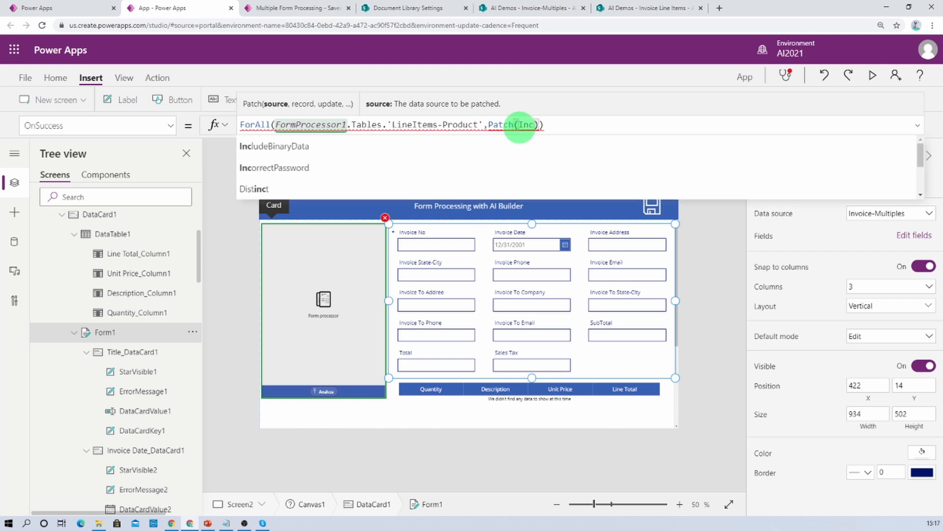
{"action": "key", "text": "BackSpace"}
{"action": "type", "text": "v"}
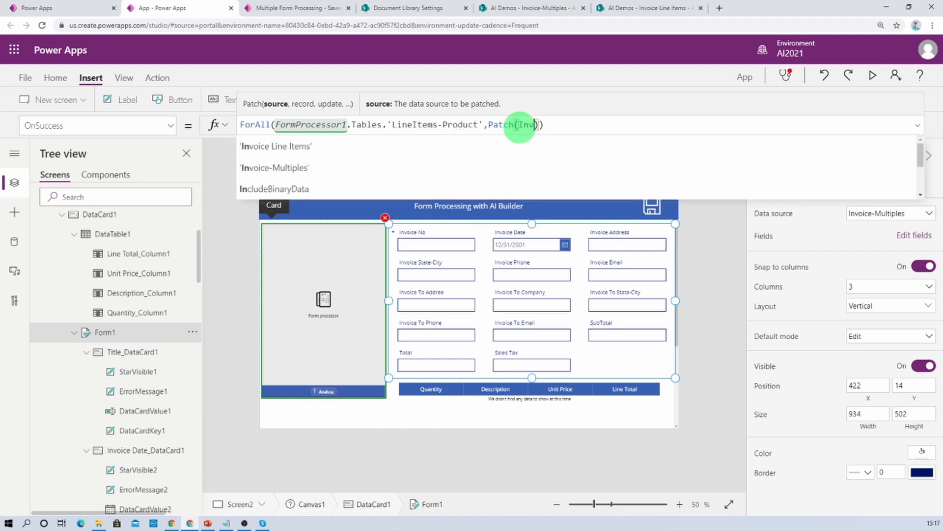
{"action": "type", "text": "oice"}
{"action": "key", "text": "Tab"}
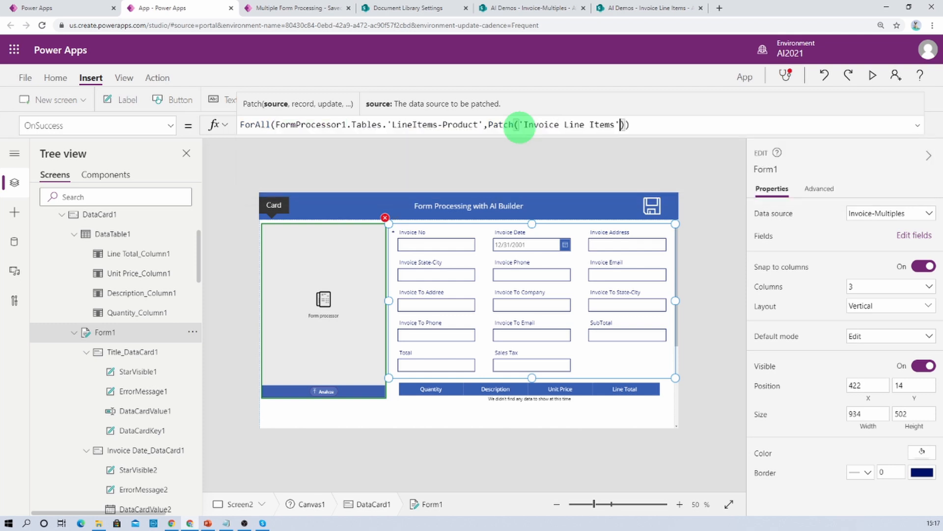
Set the Patch record argument to Defaults('Invoice Line Items')
{"action": "type", "text": ","}
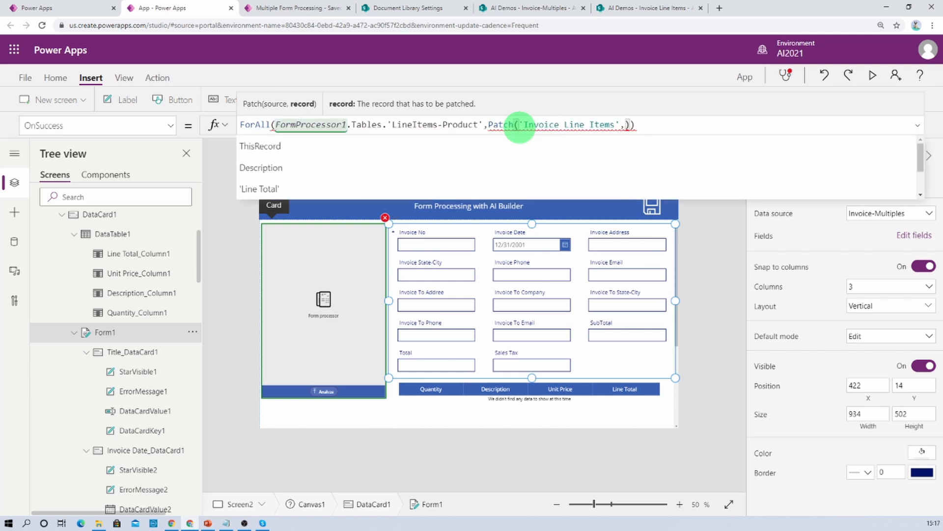
{"action": "type", "text": "Defa"}
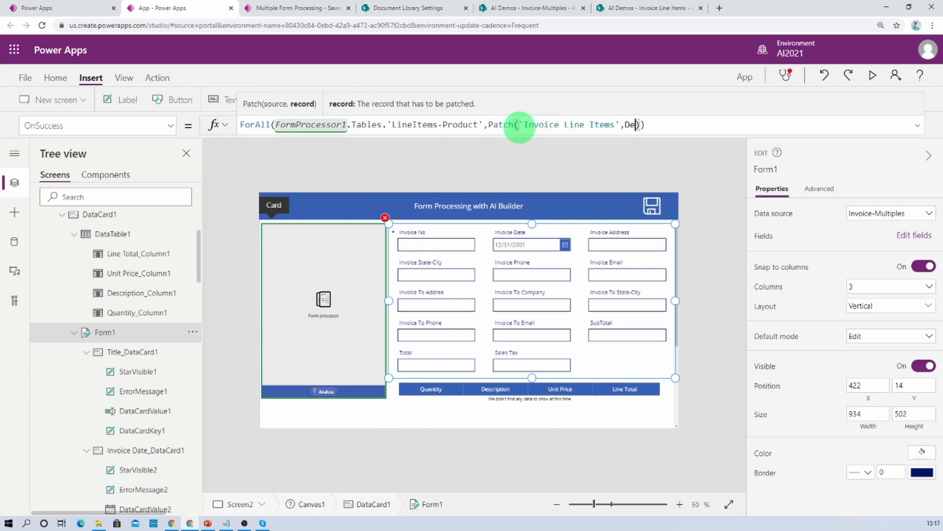
{"action": "type", "text": "ults("}
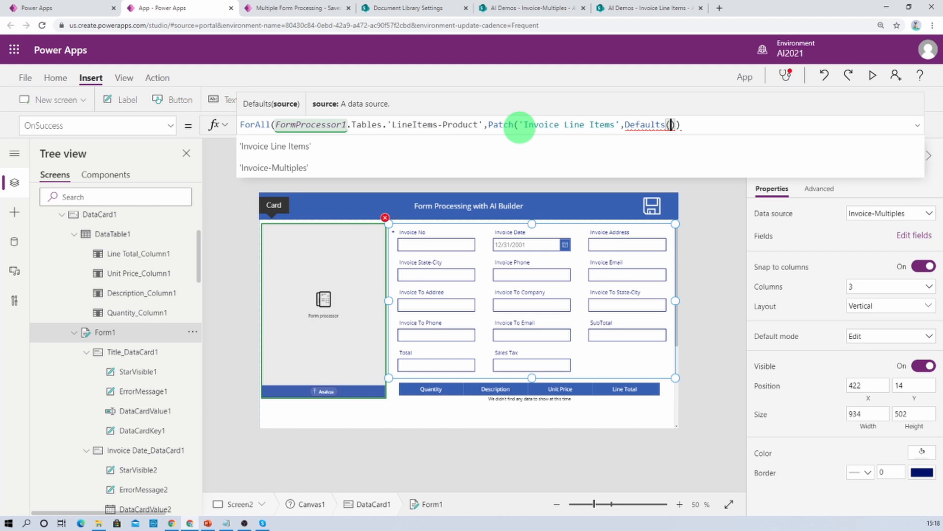
{"action": "key", "text": "Tab"}
{"action": "type", "text": ")"}
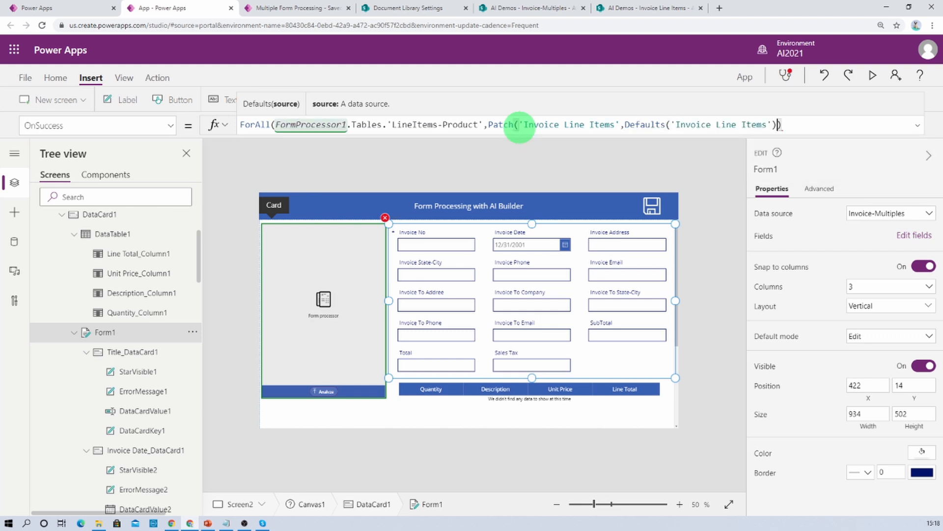
Add an update record to the Patch call that maps Title to ThisRecord.Description
{"action": "type", "text": ","}
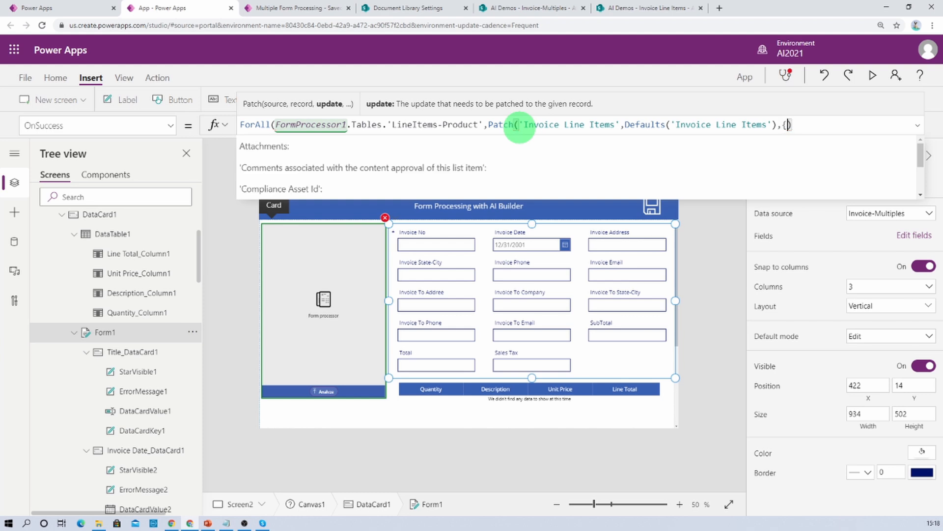
{"action": "type", "text": "{"}
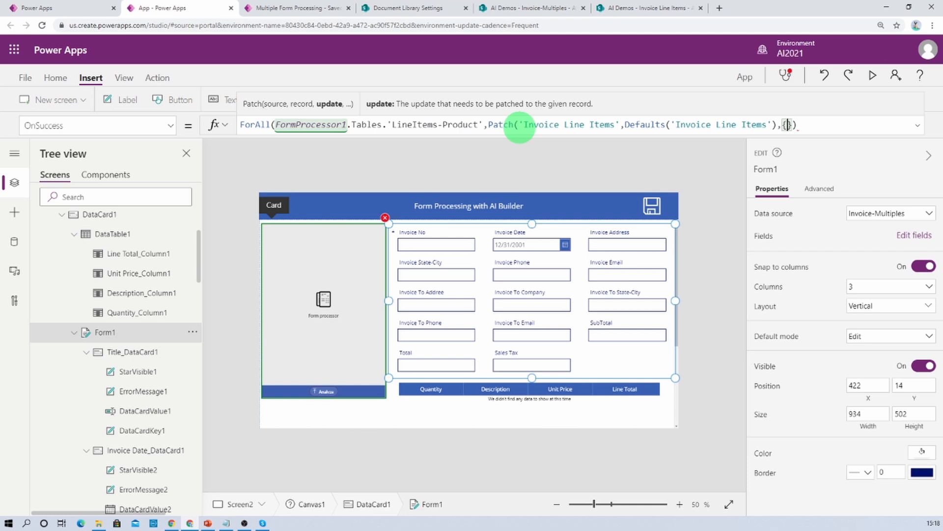
{"action": "type", "text": "Titl"}
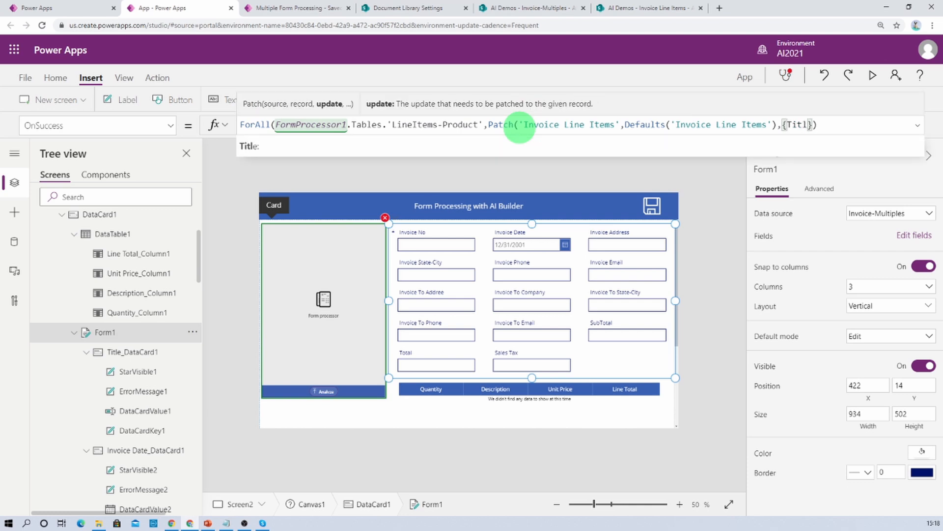
{"action": "type", "text": "e:"}
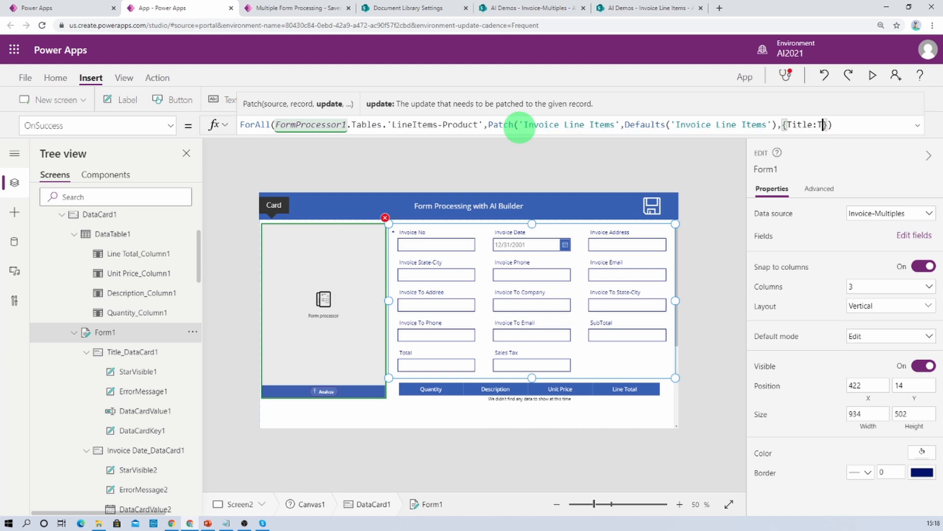
{"action": "type", "text": "This"}
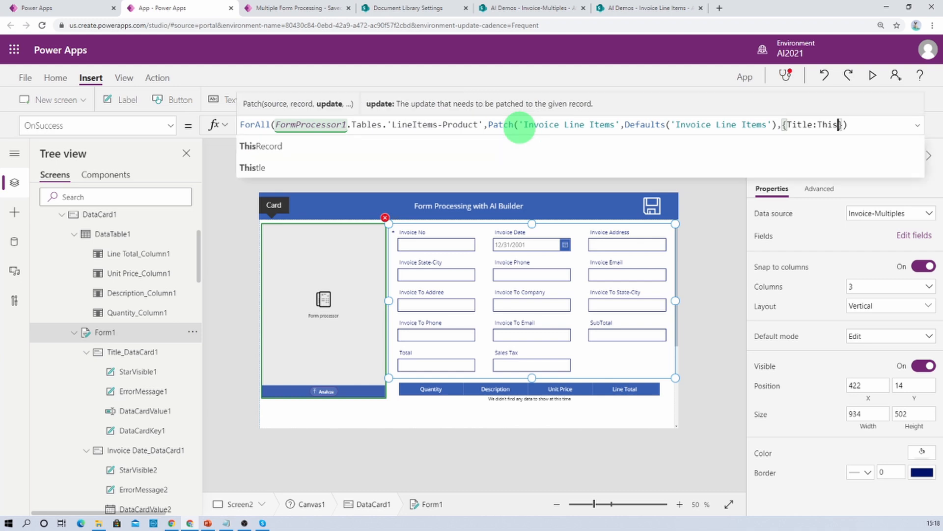
{"action": "key", "text": "Tab"}
{"action": "type", "text": "."}
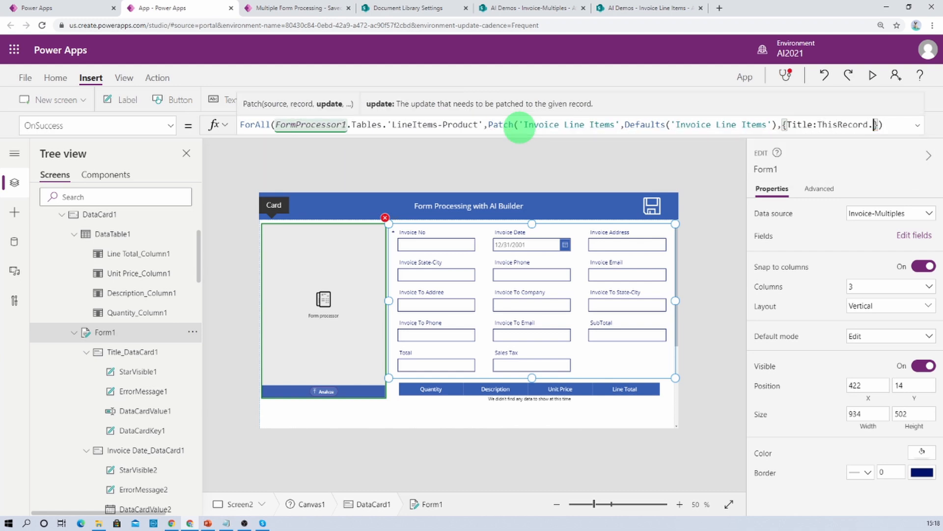
{"action": "type", "text": "De"}
Check the columns of the Invoice Line Items and Invoice-Multiples lists in SharePoint, and return to the Power Apps formula
{"action": "left_click", "coordinate": [634, 9]}
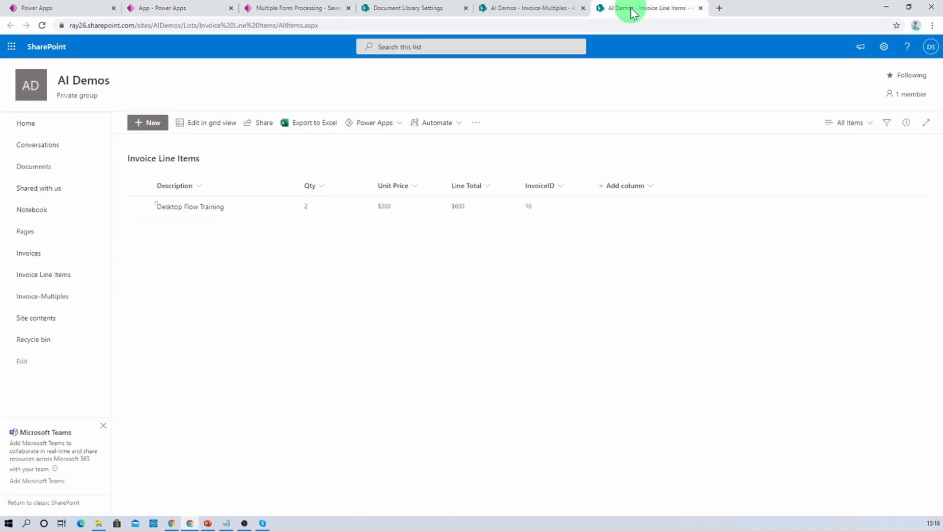
{"action": "left_click", "coordinate": [484, 193]}
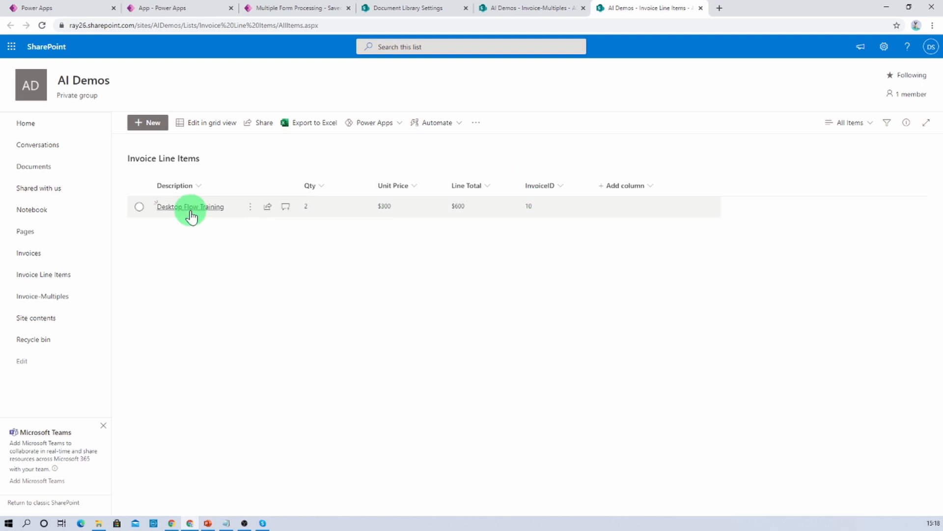
{"action": "left_click", "coordinate": [494, 16]}
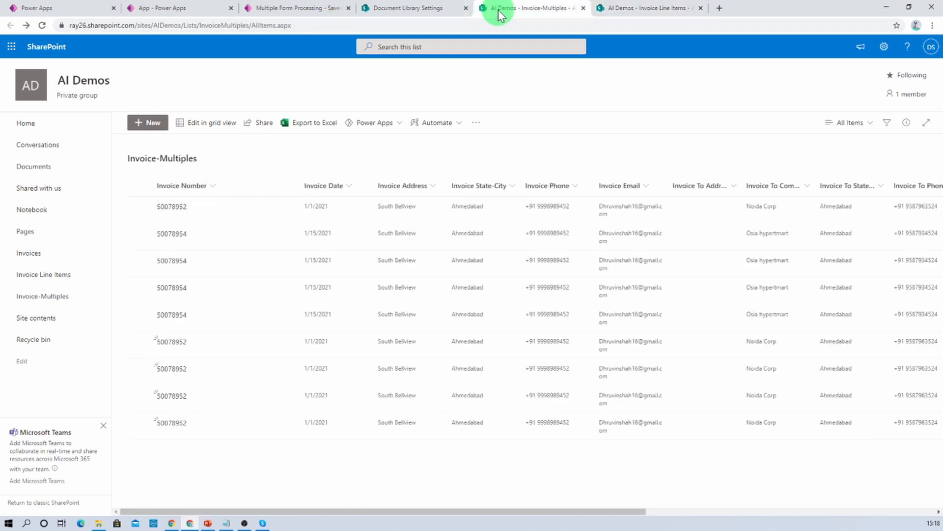
{"action": "left_click", "coordinate": [242, 16]}
{"action": "left_click", "coordinate": [204, 10]}
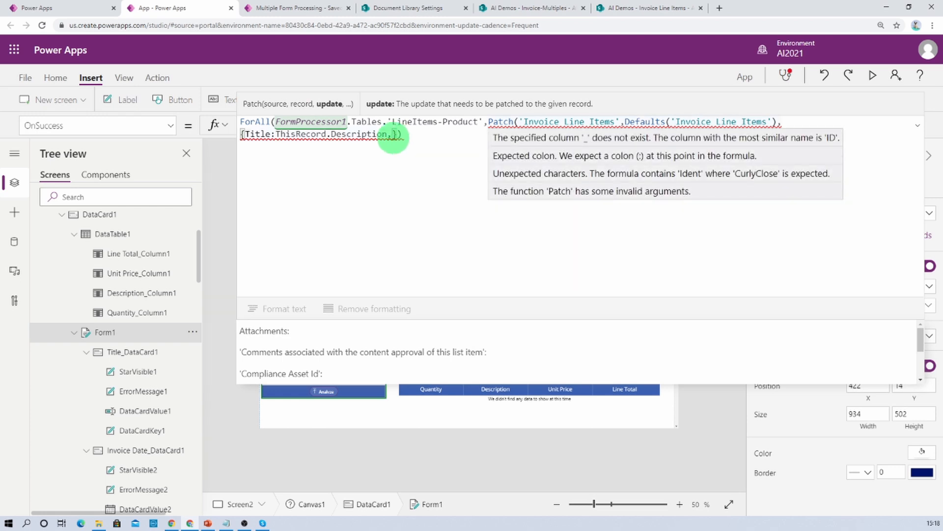
Add Qty to the Patch update record, mapped to ThisRecord.Quantity
{"action": "type", "text": "Qty:"}
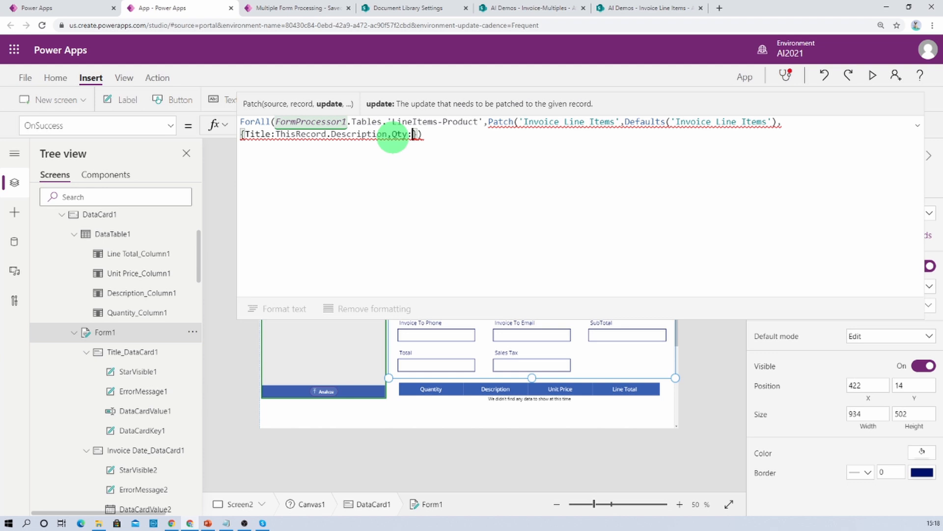
{"action": "type", "text": "ThisRecord"}
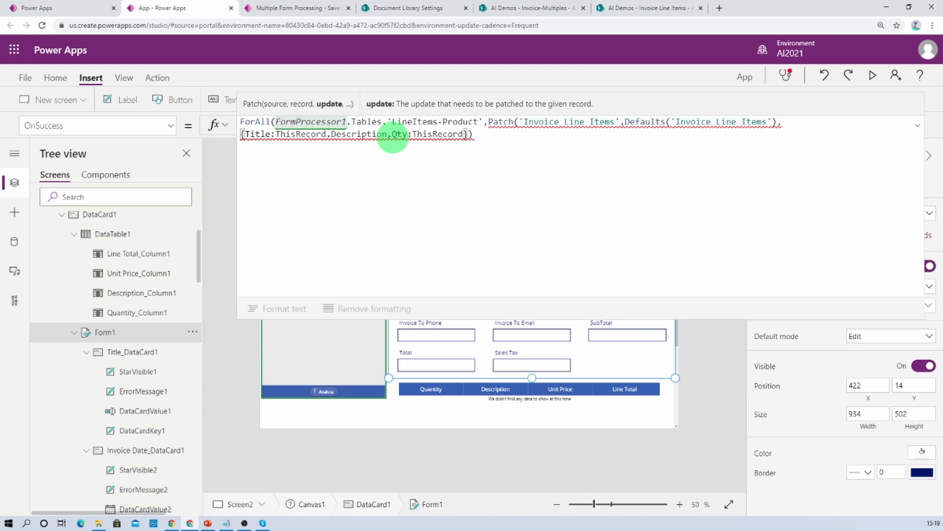
{"action": "type", "text": "."}
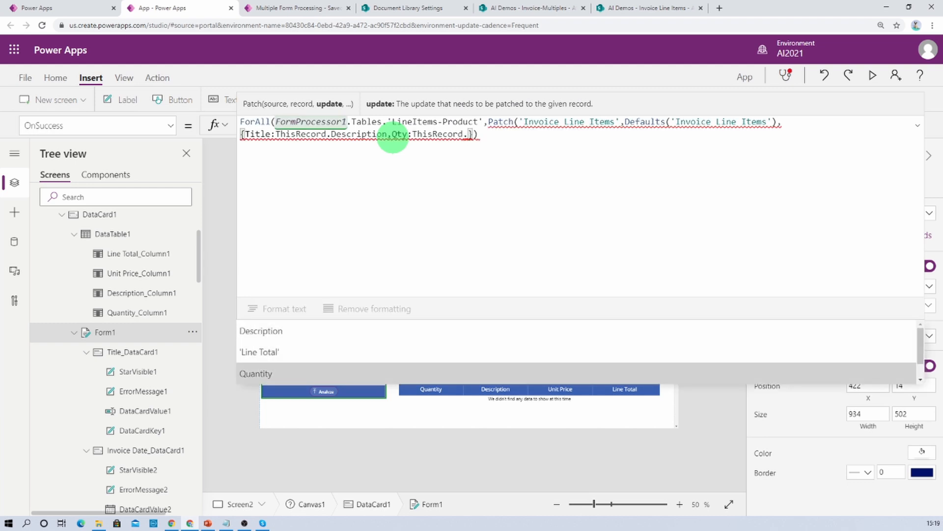
{"action": "key", "text": "Tab"}
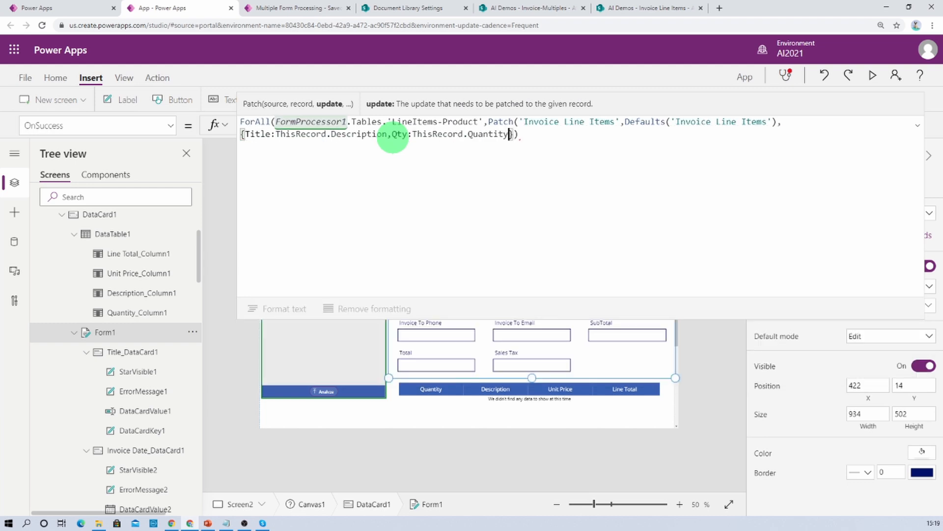
Wrap ThisRecord.Quantity in a Value() function so that Qty is patched as a number
{"action": "left_click", "coordinate": [413, 134]}
{"action": "type", "text": "Value"}
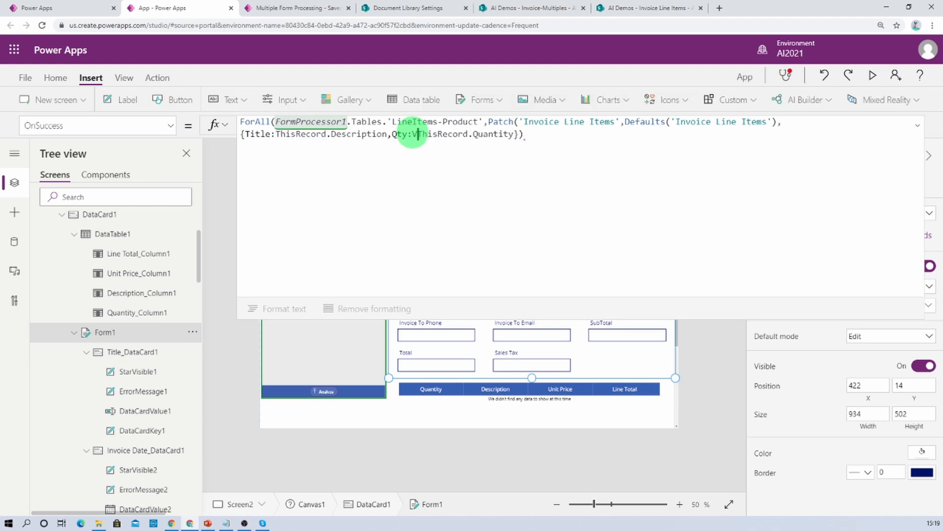
{"action": "type", "text": "("}
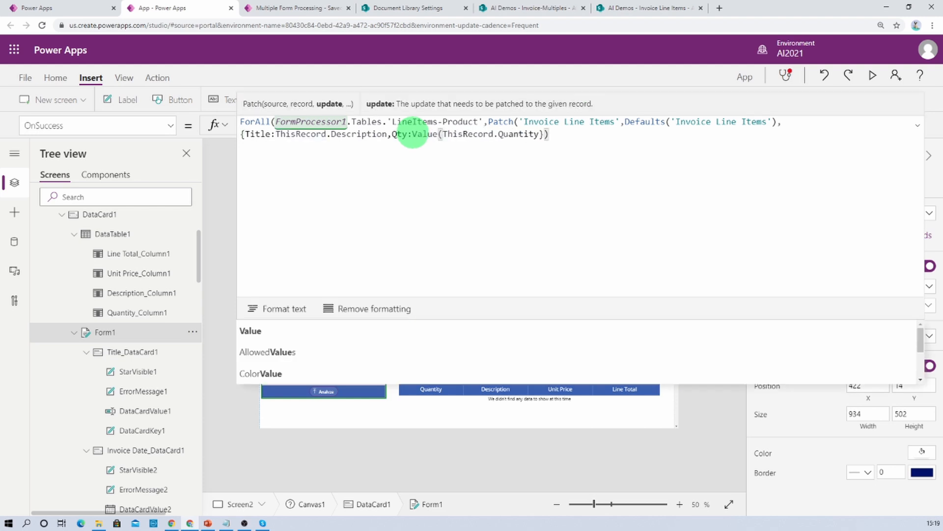
{"action": "left_click", "coordinate": [539, 134]}
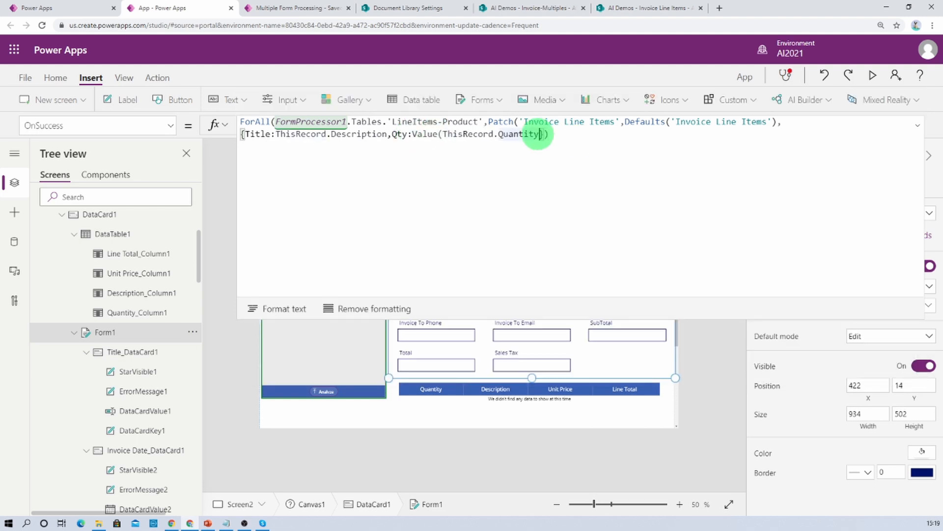
{"action": "type", "text": "),"}
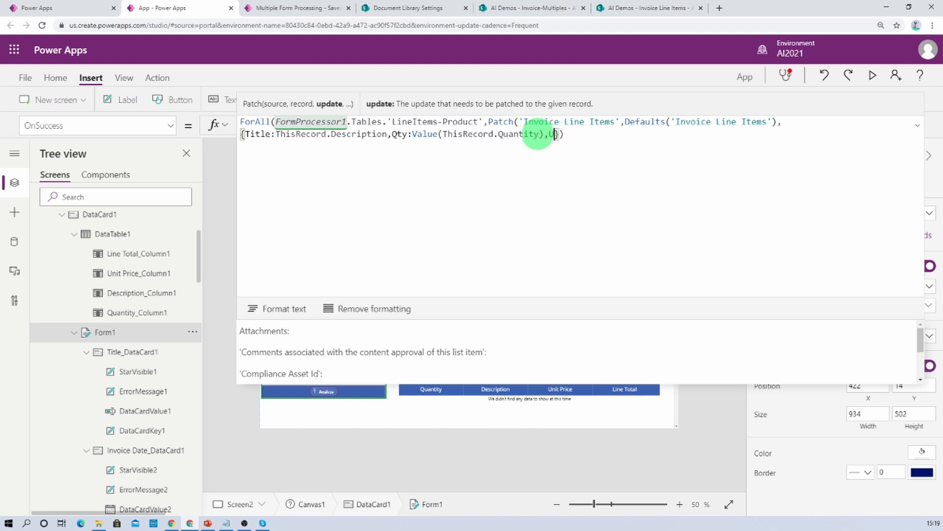
Add 'Unit Price' to the Patch update record, mapped to ThisRecord.'Unit Price'
{"action": "type", "text": "Um"}
{"action": "key", "text": "BackSpace"}
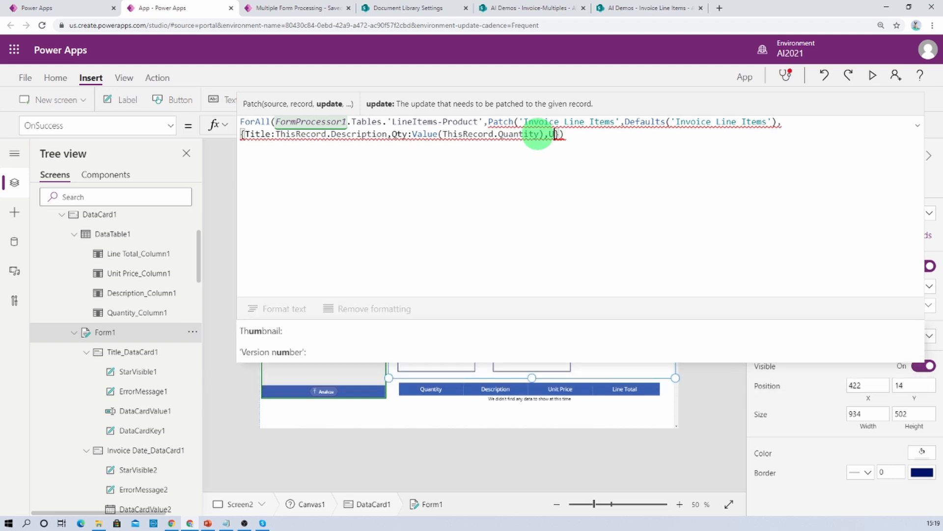
{"action": "type", "text": "ni"}
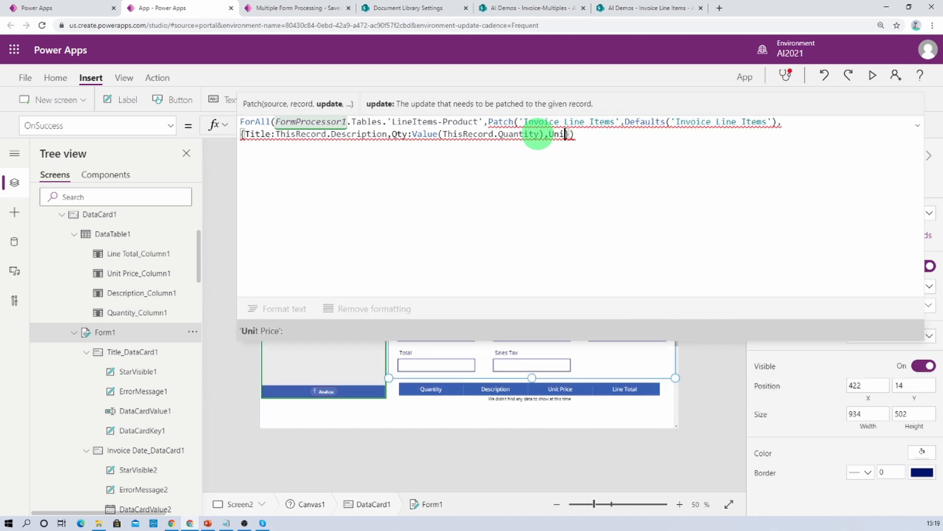
{"action": "key", "text": "Tab"}
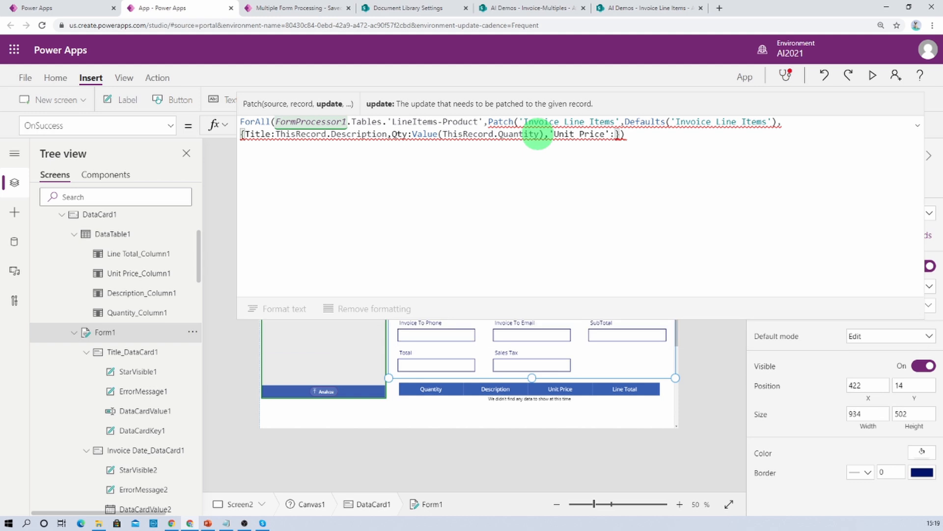
{"action": "type", "text": "This"}
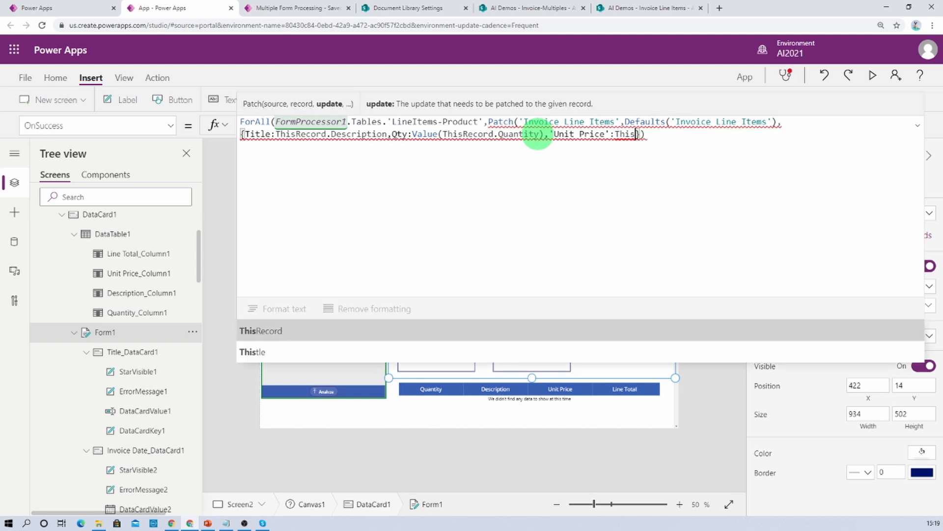
{"action": "key", "text": "Tab"}
{"action": "type", "text": ".U"}
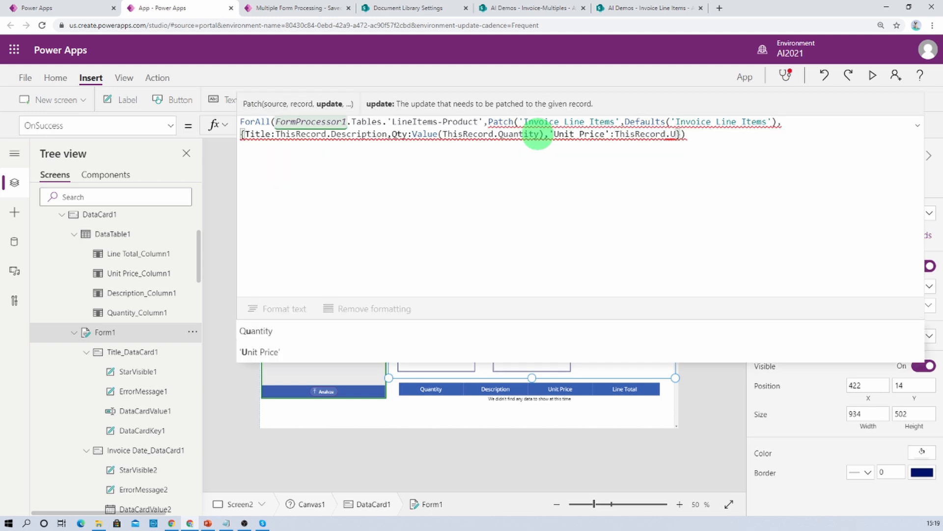
{"action": "key", "text": "Tab"}
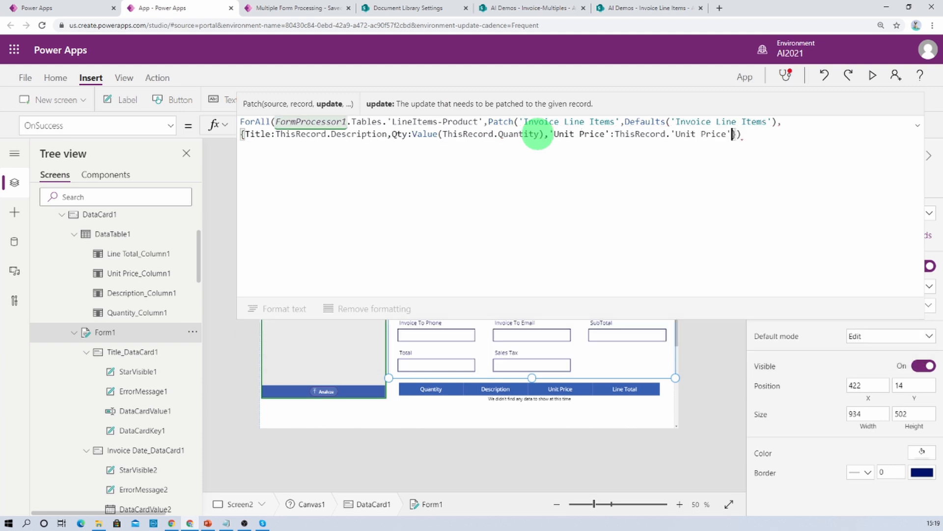
Add 'Line Total' to the Patch update record, mapped to ThisRecord.'Line Total'
{"action": "type", "text": ",'"}
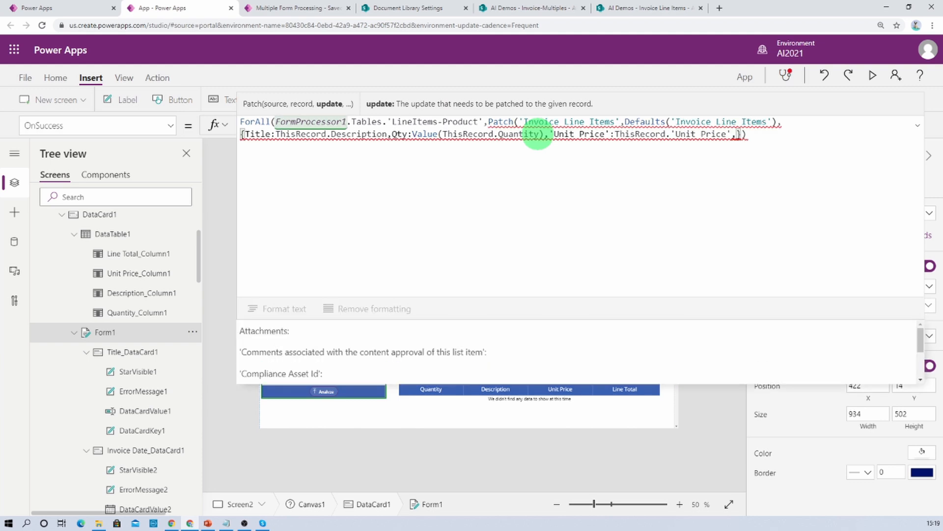
{"action": "type", "text": "Li"}
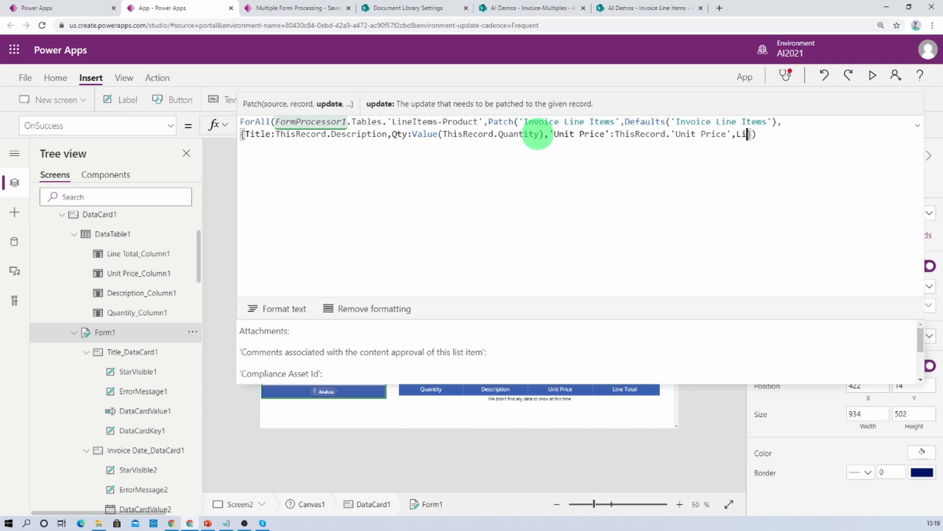
{"action": "type", "text": "n"}
{"action": "key", "text": "Tab"}
{"action": "type", "text": ":"}
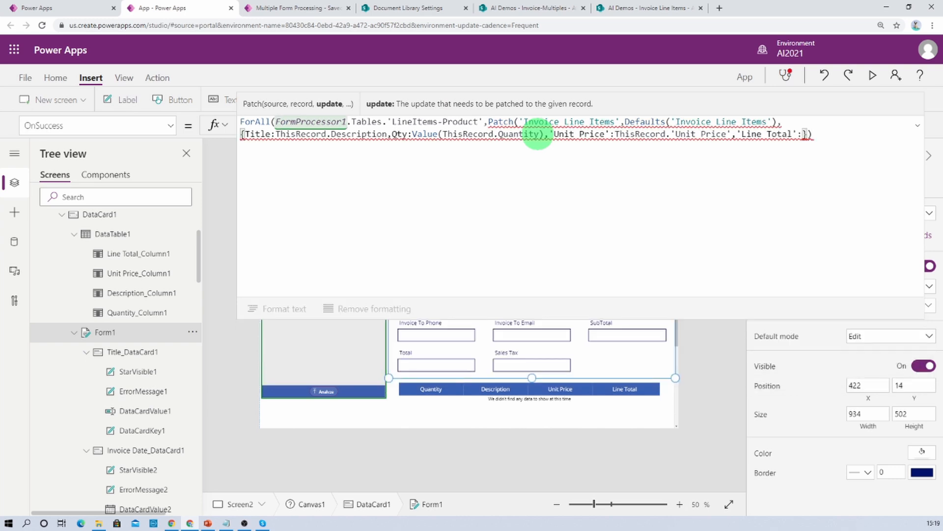
{"action": "type", "text": "This"}
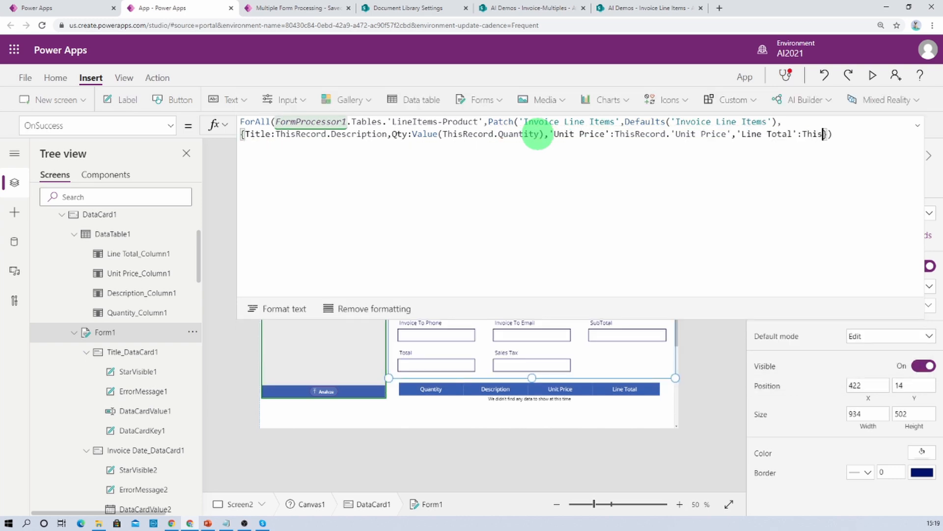
{"action": "type", "text": "Record.'Line Total'"}
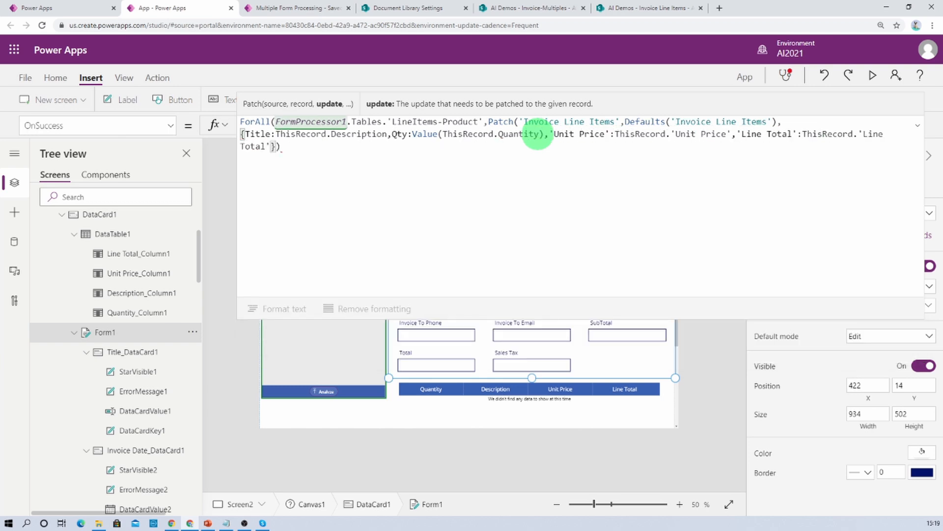
Add InvoiceID to the Patch update record, mapped to Form1.LastSubmit.ID
{"action": "type", "text": ","}
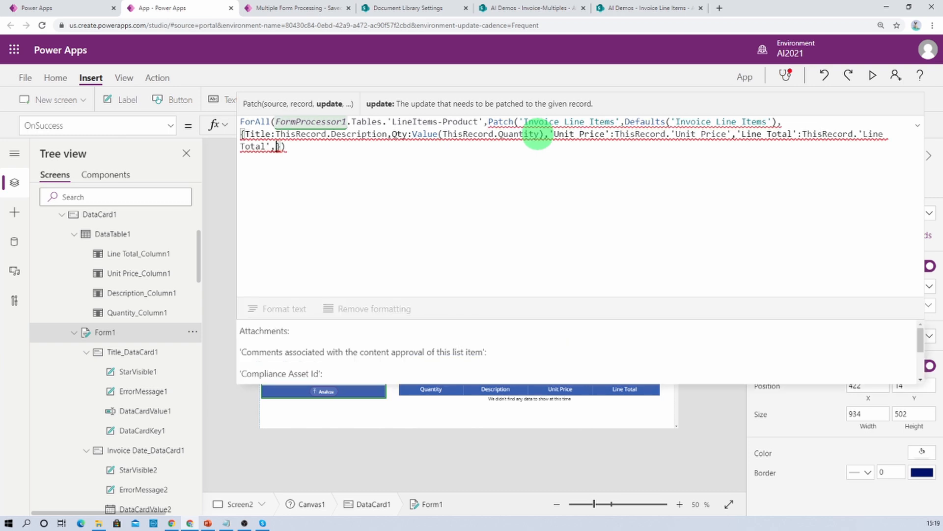
{"action": "type", "text": "InvoiceID:"}
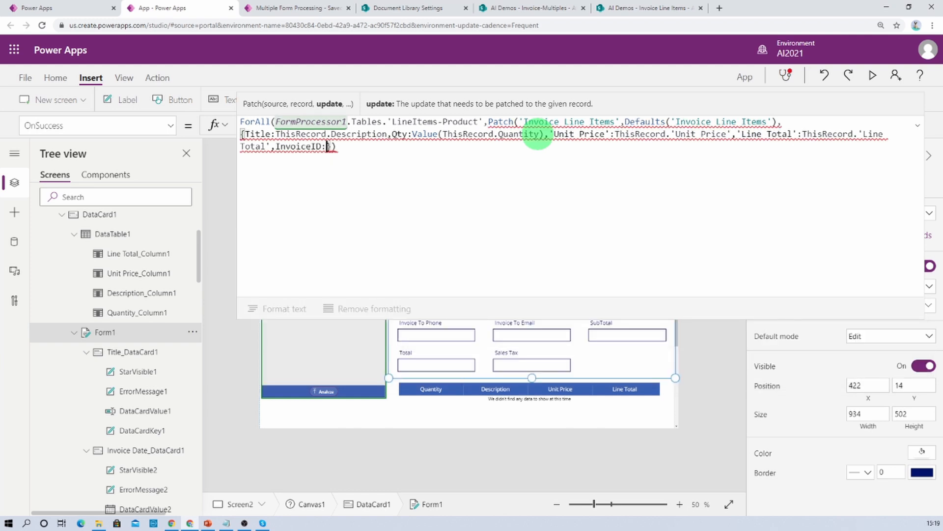
{"action": "type", "text": "Form"}
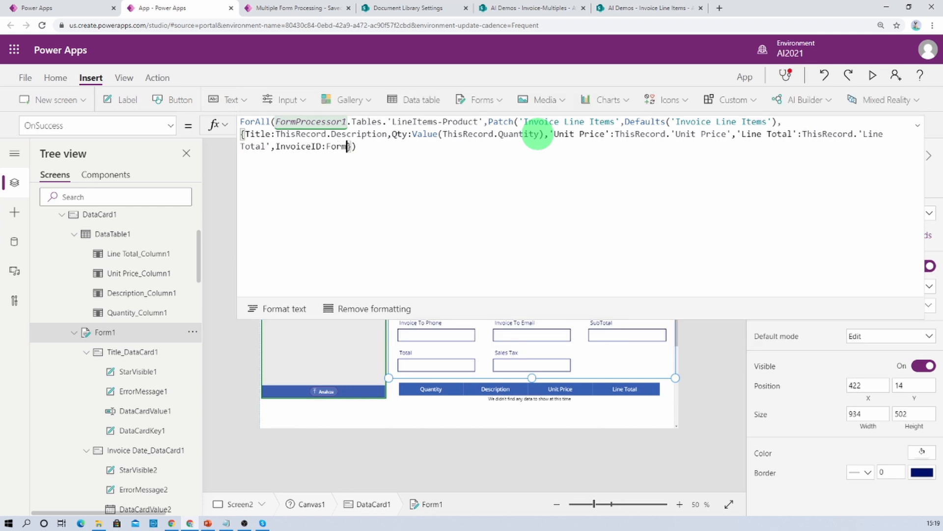
{"action": "type", "text": "1"}
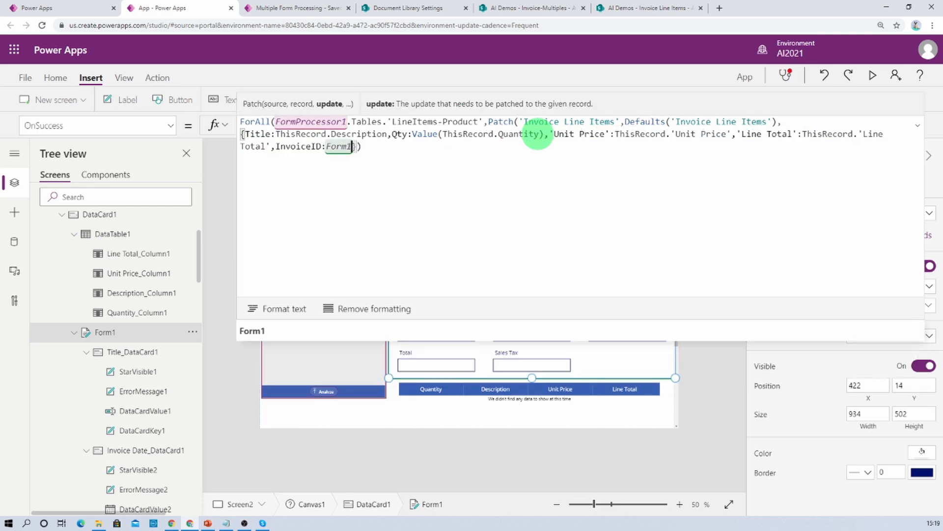
{"action": "type", "text": ".La"}
{"action": "key", "text": "Tab"}
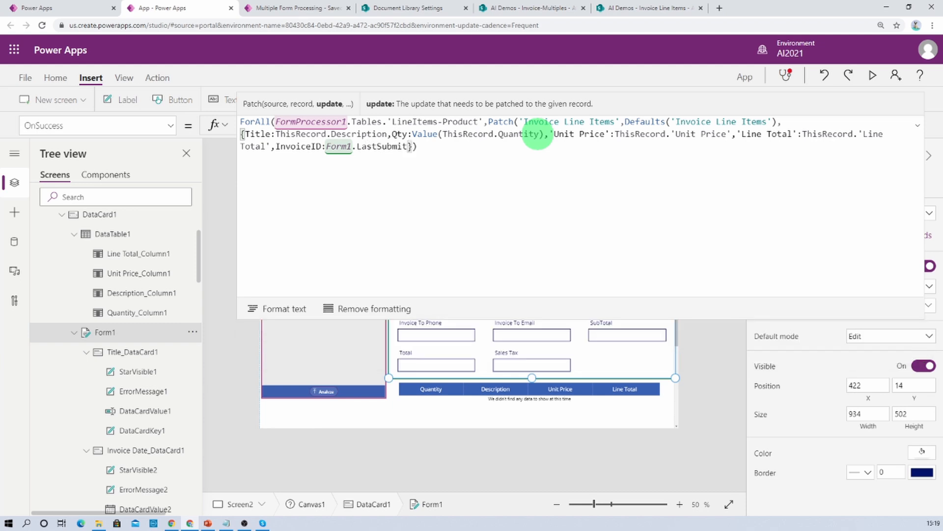
{"action": "type", "text": ".Id"}
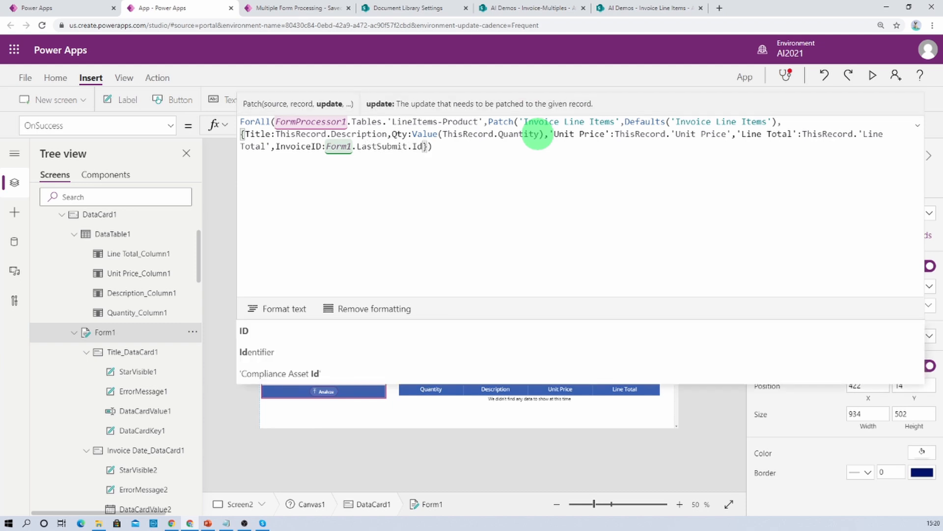
{"action": "key", "text": "Tab"}
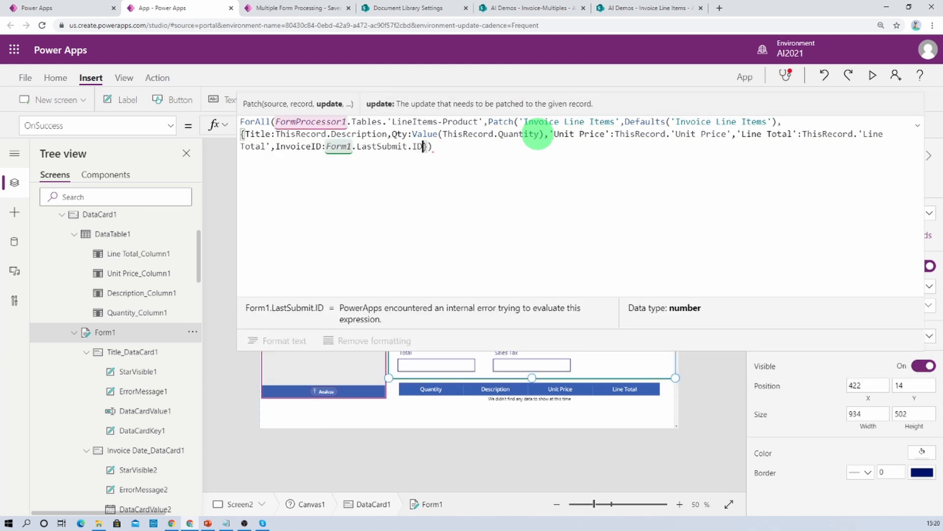
End the ForAll formula with a closing parenthesis and a semicolon, and format its text
{"action": "left_click", "coordinate": [462, 146]}
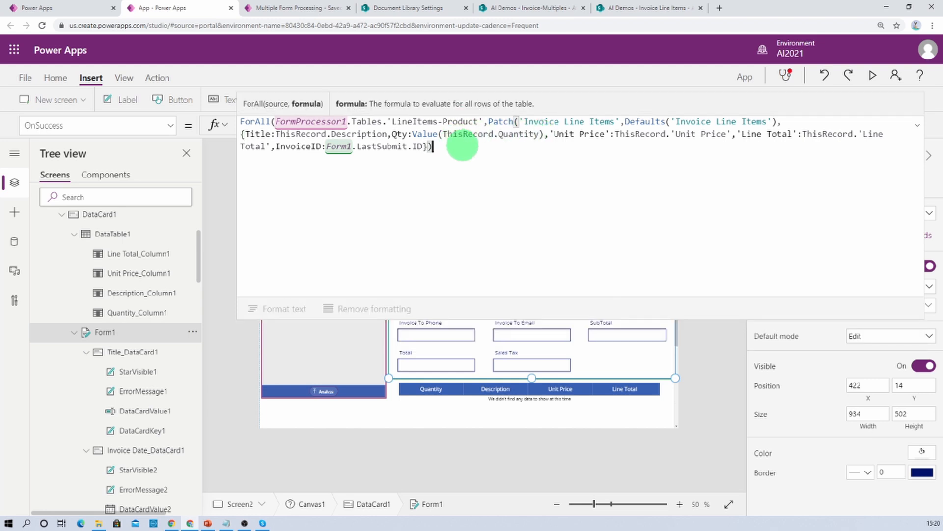
{"action": "type", "text": ")"}
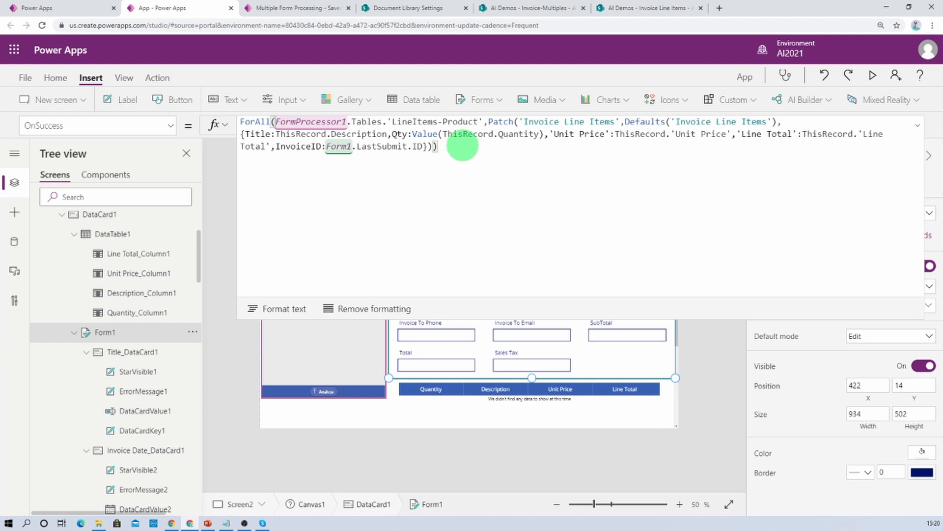
{"action": "type", "text": ";"}
{"action": "left_click", "coordinate": [301, 311]}
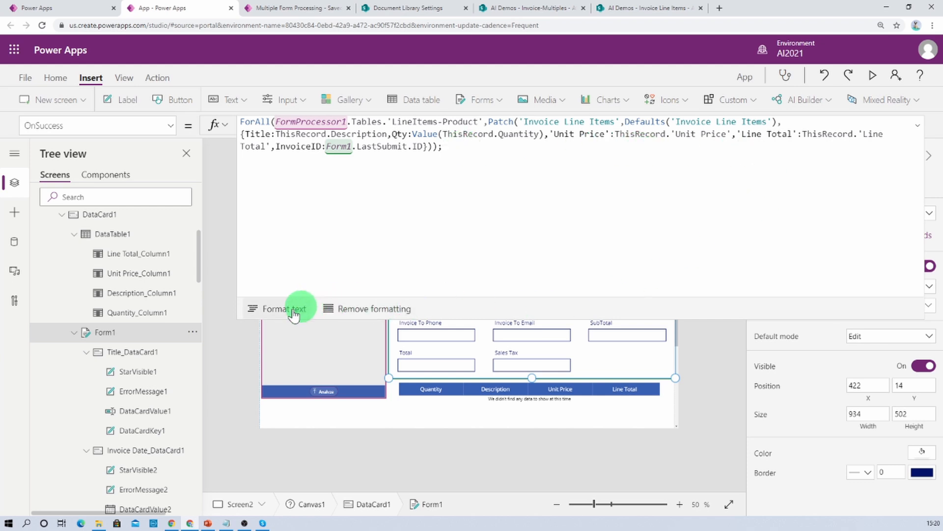
Collapse the expanded OnSuccess formula and return to the form processor on the canvas
{"action": "left_click_drag", "start_coordinate": [261, 134], "coordinate": [462, 134]}
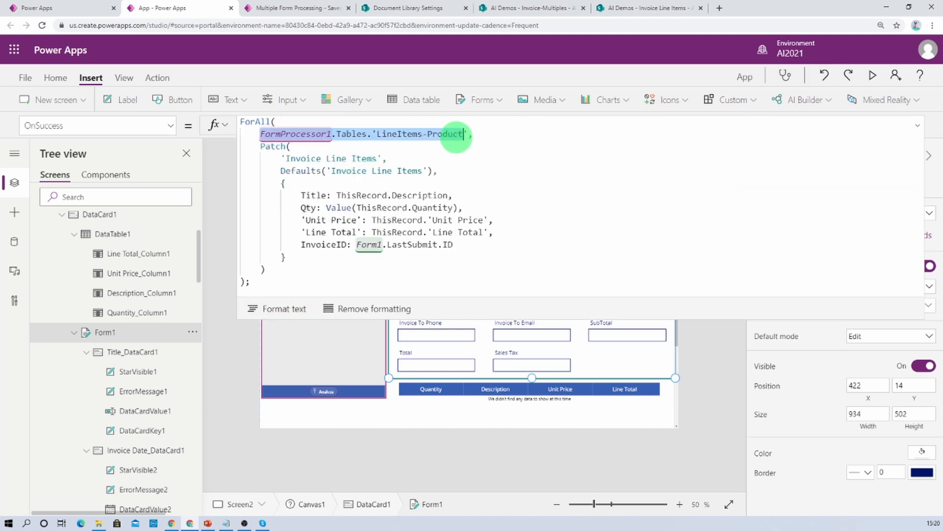
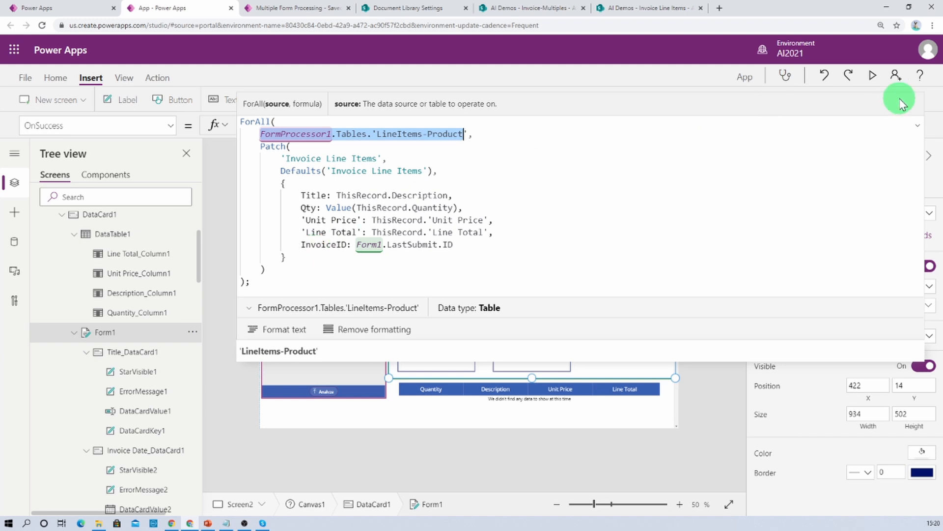
{"action": "left_click", "coordinate": [916, 126]}
{"action": "left_click", "coordinate": [322, 298]}
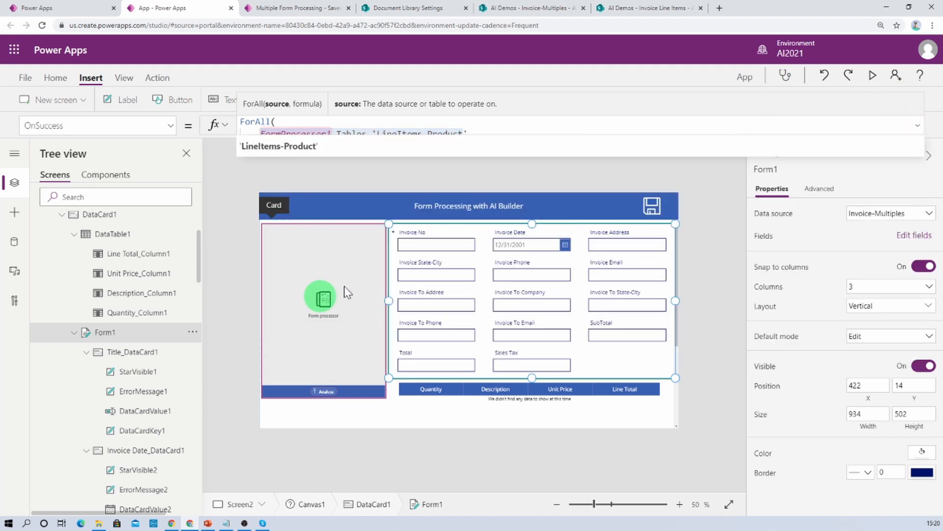
{"action": "left_click", "coordinate": [333, 334]}
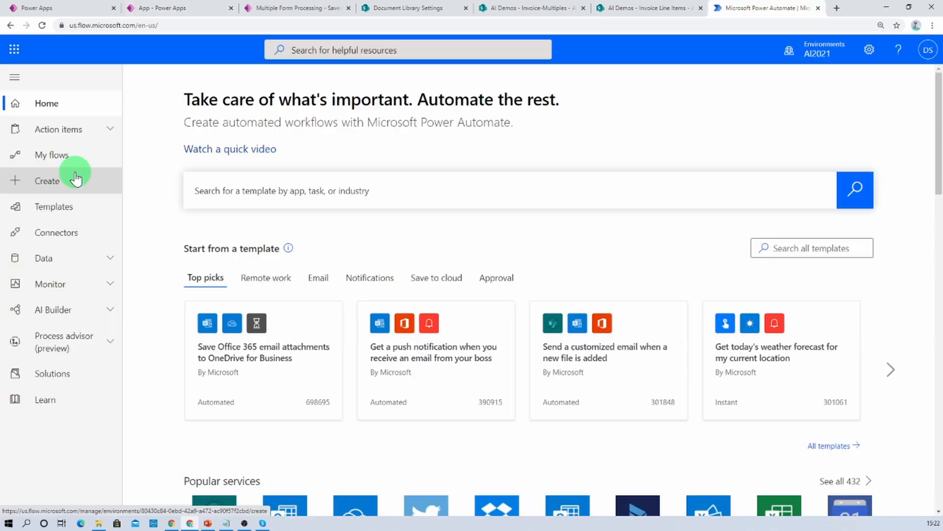
In Power Automate, create an instant cloud flow with the PowerApps trigger
{"action": "left_click", "coordinate": [48, 183]}
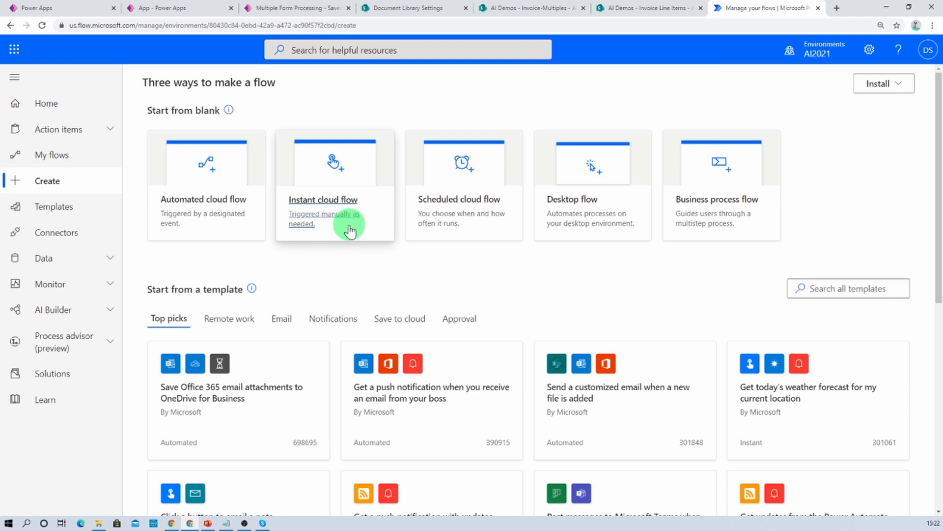
{"action": "left_click", "coordinate": [350, 229]}
{"action": "left_click", "coordinate": [677, 258]}
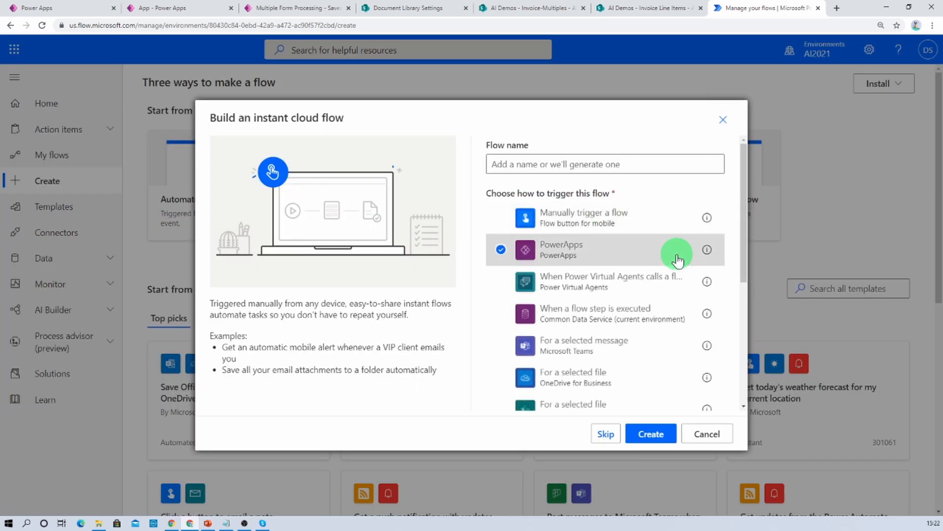
{"action": "left_click", "coordinate": [661, 433]}
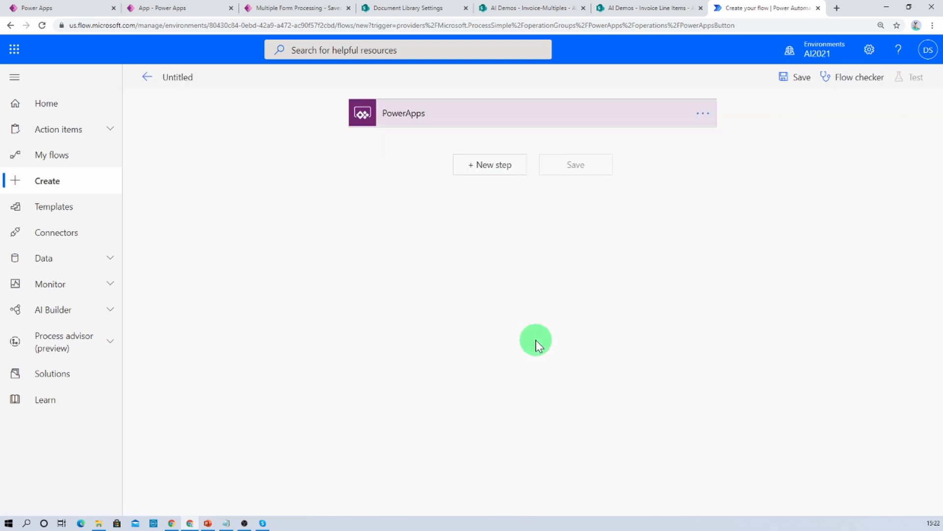
Rename the untitled flow to SaveAttachment
{"action": "left_click", "coordinate": [175, 83]}
{"action": "key", "text": "ctrl+a"}
{"action": "key", "text": "BackSpace"}
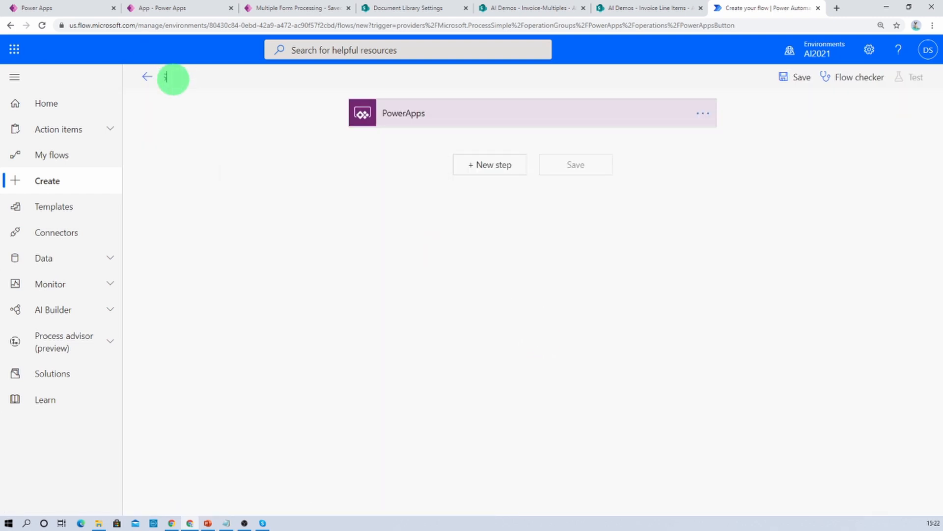
{"action": "type", "text": "Save"}
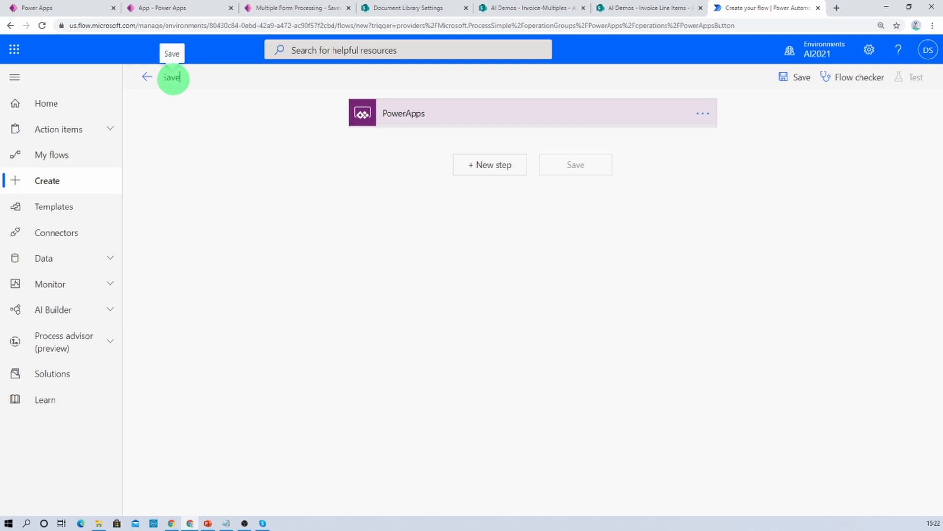
{"action": "type", "text": "Attachm"}
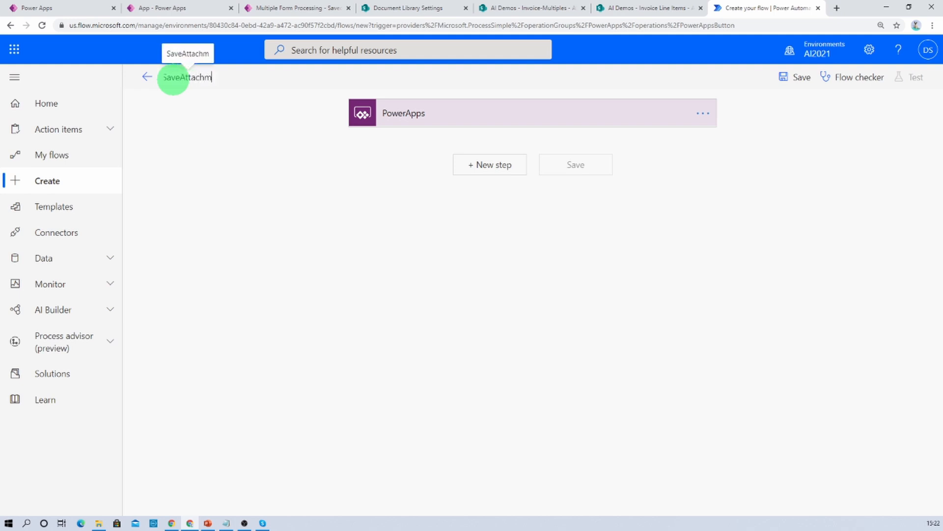
{"action": "type", "text": "ent"}
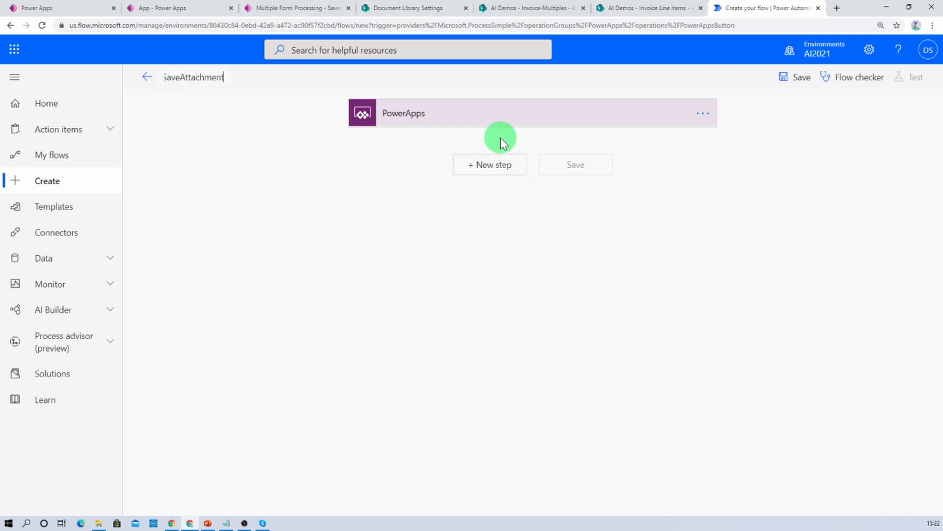
Add the SharePoint action Add attachment after the PowerApps trigger
{"action": "left_click", "coordinate": [487, 173]}
{"action": "left_click", "coordinate": [445, 196]}
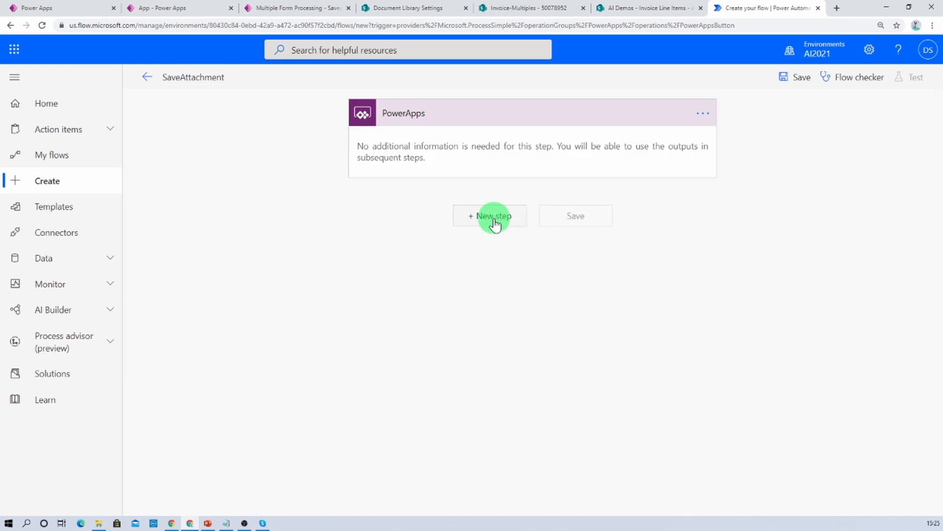
{"action": "left_click", "coordinate": [494, 222]}
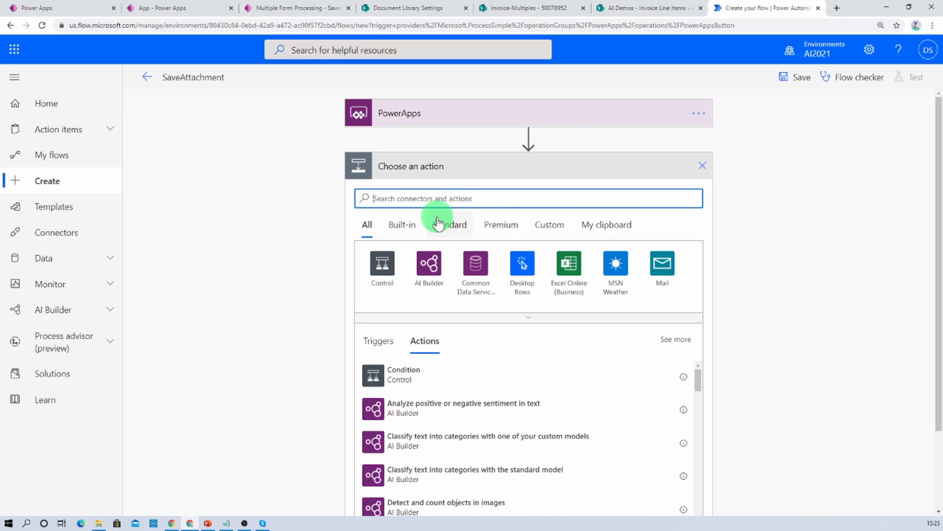
{"action": "type", "text": "add"}
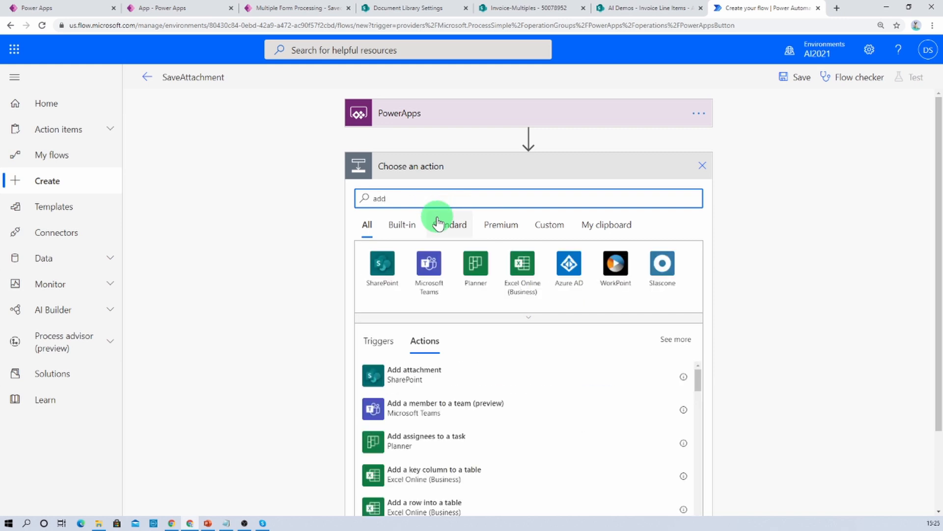
{"action": "left_click", "coordinate": [441, 374]}
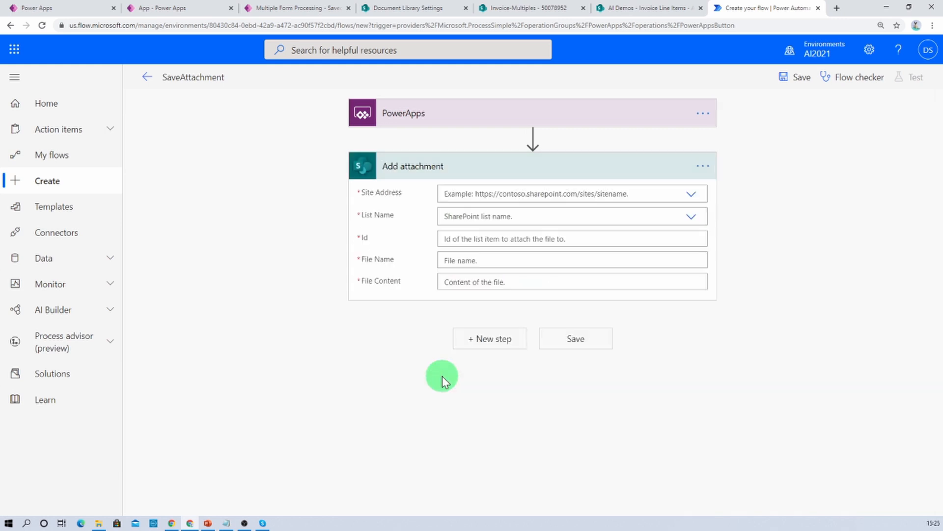
Set the Add attachment action's site address to AI Demos and its list name to Invoice-Multiples
{"action": "left_click", "coordinate": [505, 194]}
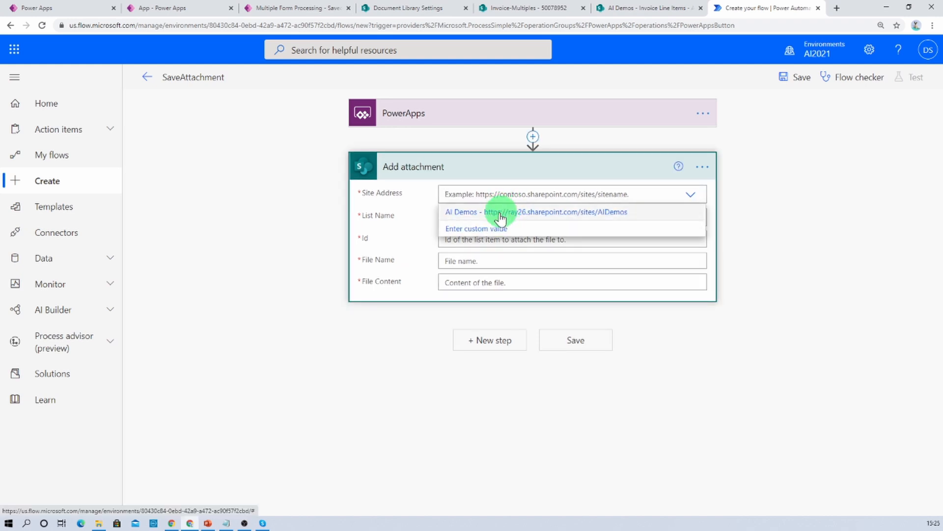
{"action": "left_click", "coordinate": [496, 212]}
{"action": "left_click", "coordinate": [496, 216]}
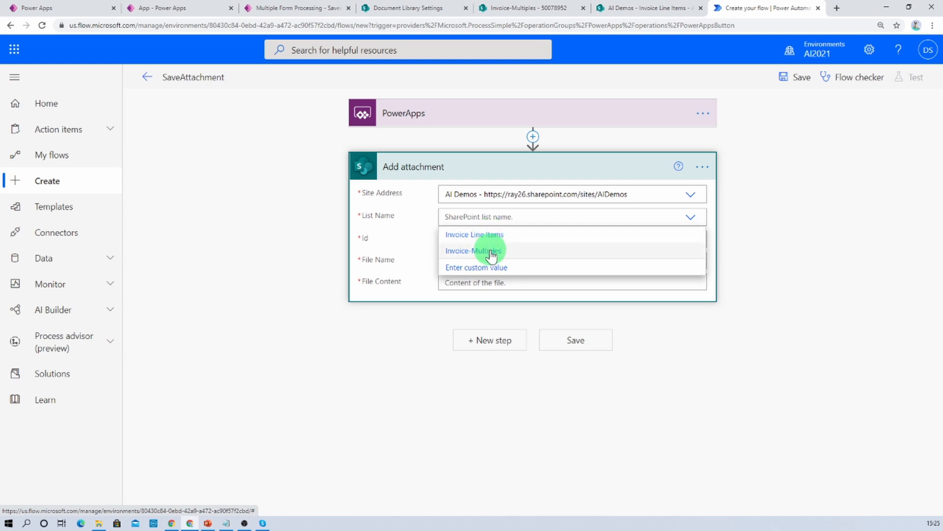
{"action": "left_click", "coordinate": [491, 251]}
Fill the action's Id with Ask in PowerApps, File Name with MyInvoice.pdf, and File Content with Ask in PowerApps
{"action": "left_click", "coordinate": [476, 240]}
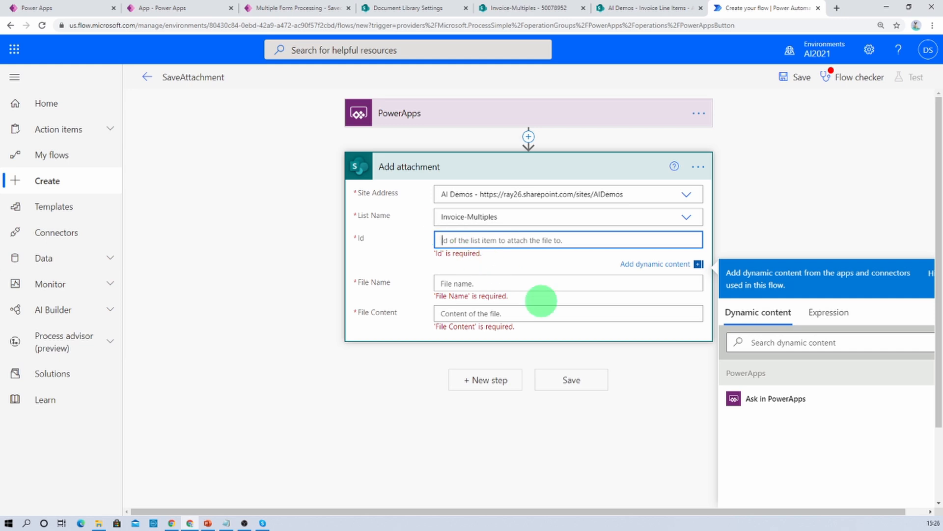
{"action": "left_click", "coordinate": [775, 400]}
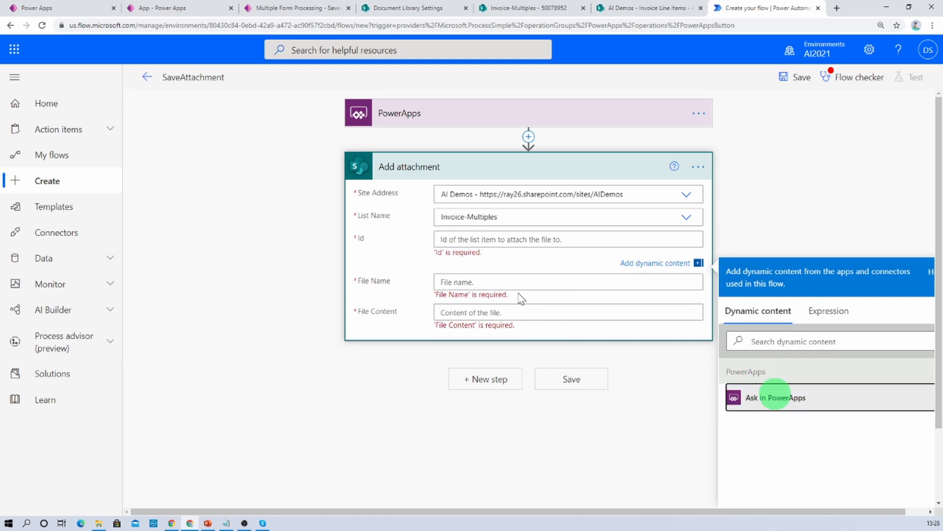
{"action": "left_click", "coordinate": [452, 276]}
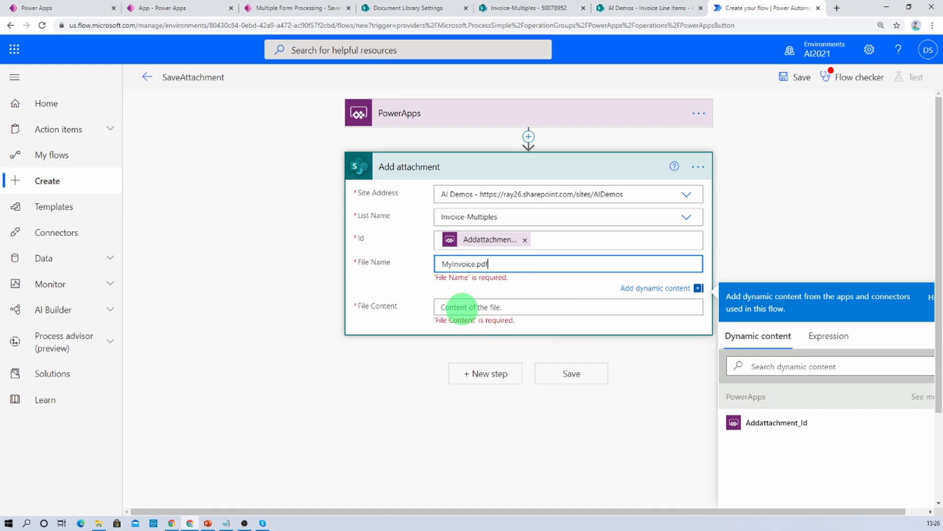
{"action": "left_click", "coordinate": [451, 308]}
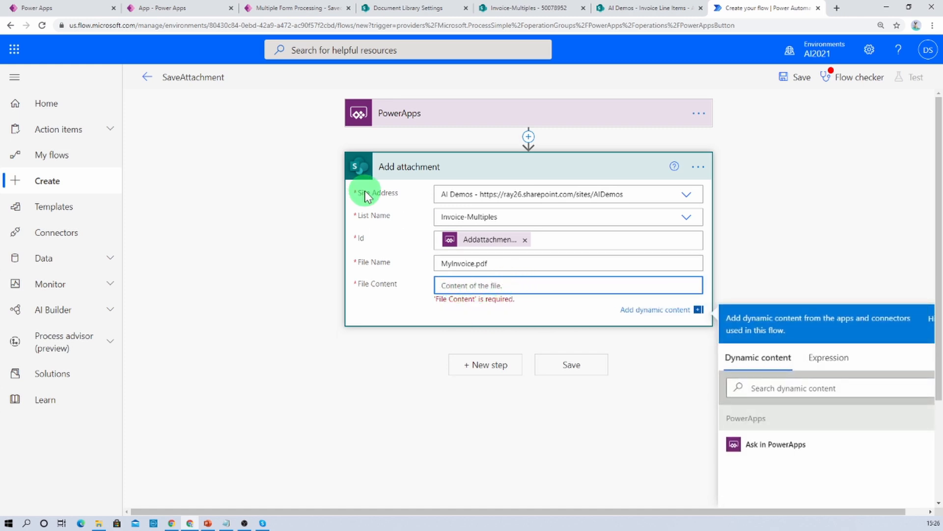
{"action": "left_click", "coordinate": [786, 454]}
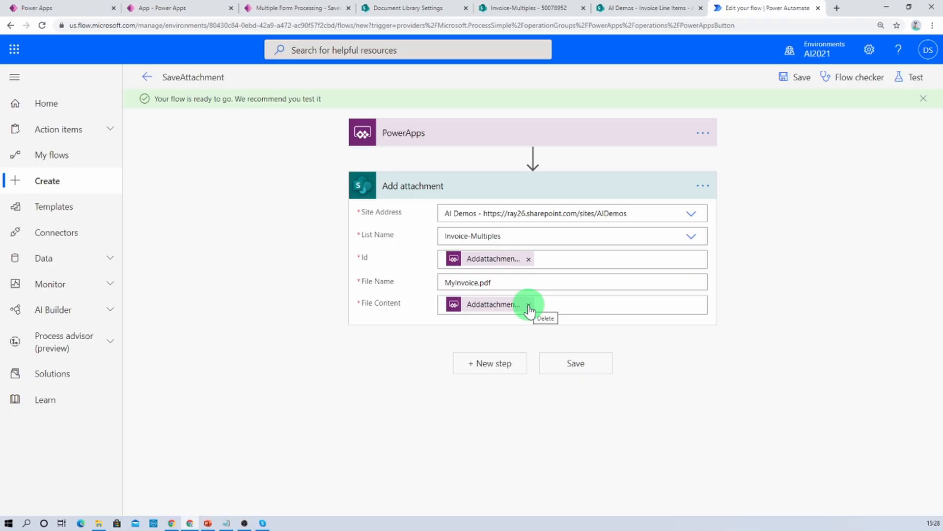
Remove the Add attachment action's File Content value and start a dataUriToBinary() expression for that field
{"action": "left_click", "coordinate": [529, 308]}
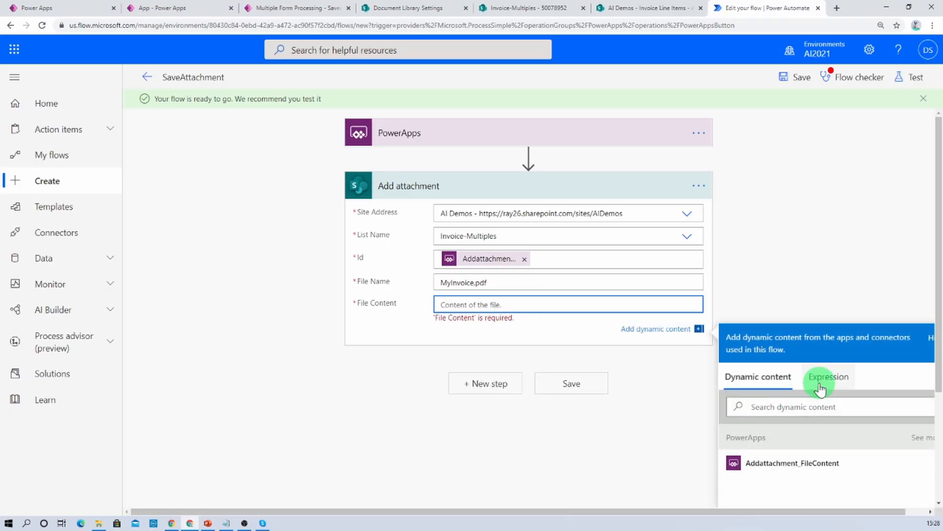
{"action": "left_click", "coordinate": [818, 319]}
{"action": "left_click", "coordinate": [754, 404]}
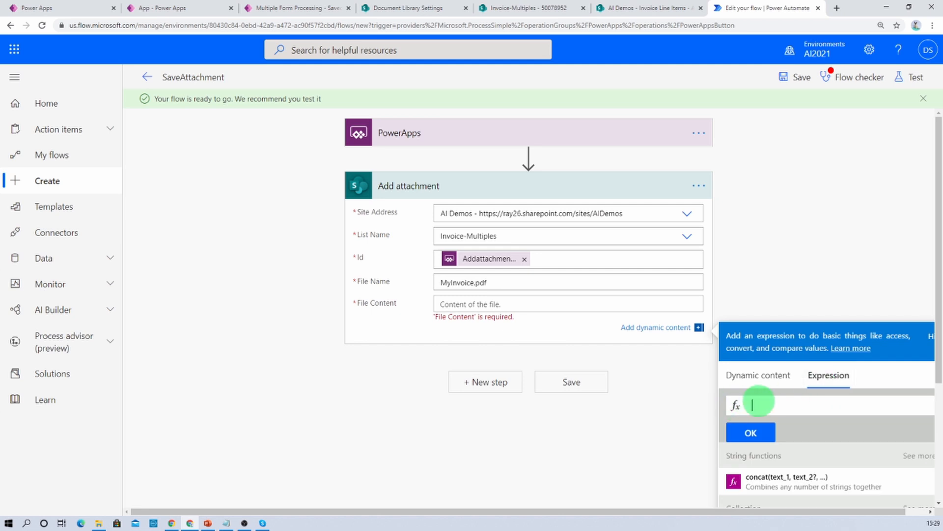
{"action": "type", "text": "dat"}
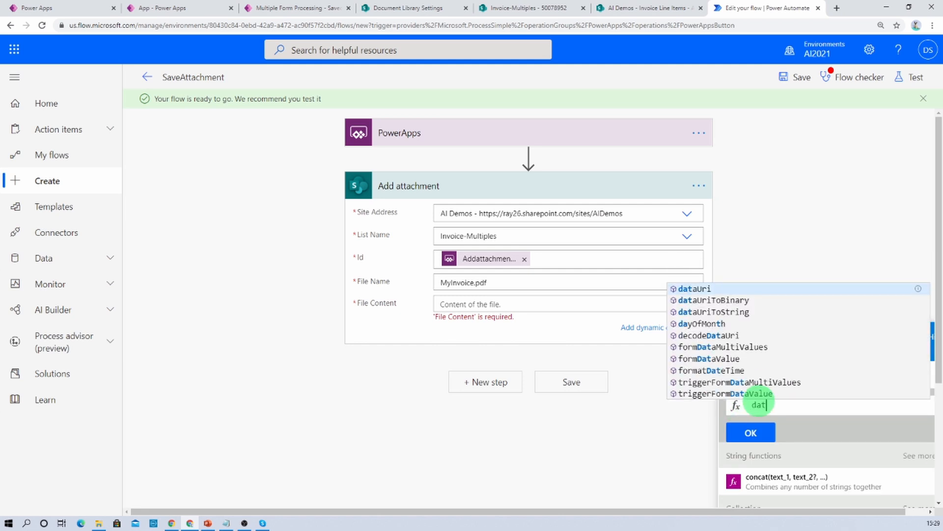
{"action": "key", "text": "Down"}
{"action": "key", "text": "Return"}
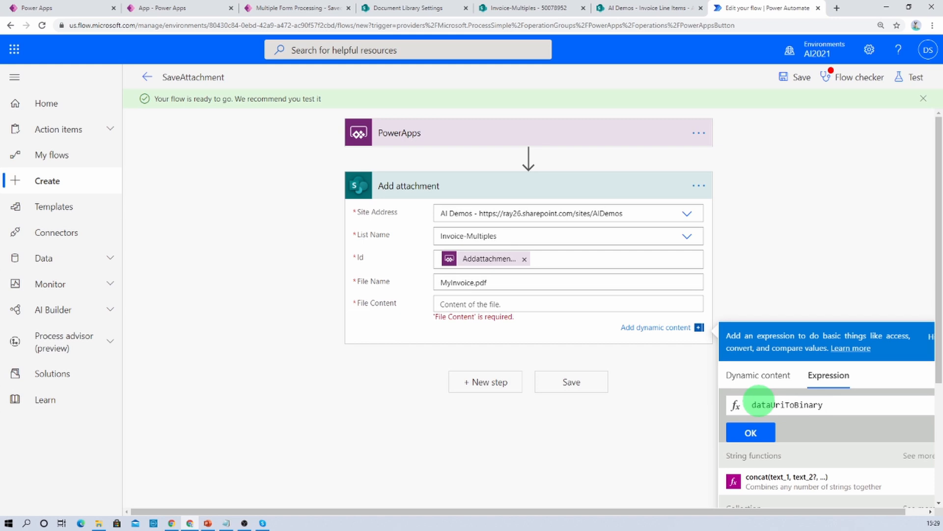
{"action": "type", "text": "("}
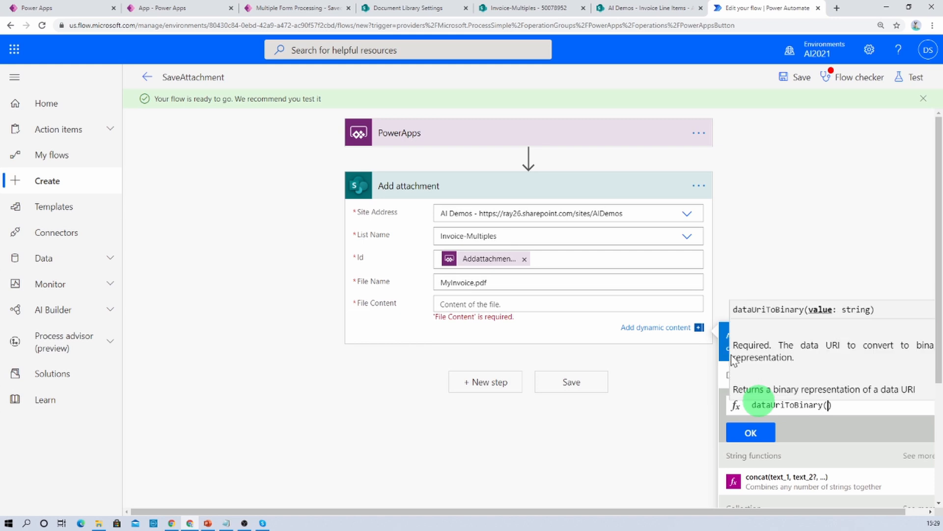
Insert Addattachment_FileContent as the dataUriToBinary argument, apply the expression to File Content, and save the flow
{"action": "left_click", "coordinate": [728, 376]}
{"action": "scroll", "coordinate": [818, 445], "scroll_direction": "down", "scroll_amount": 1}
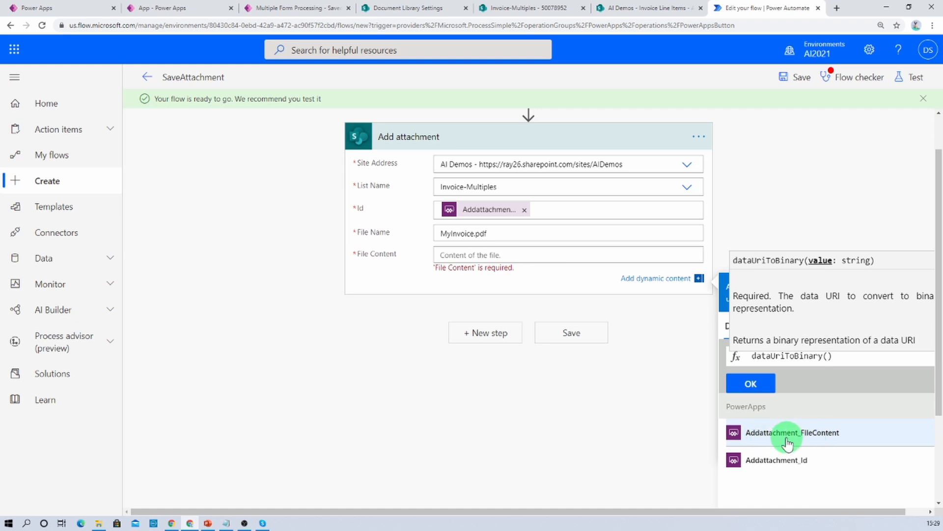
{"action": "left_click", "coordinate": [786, 439]}
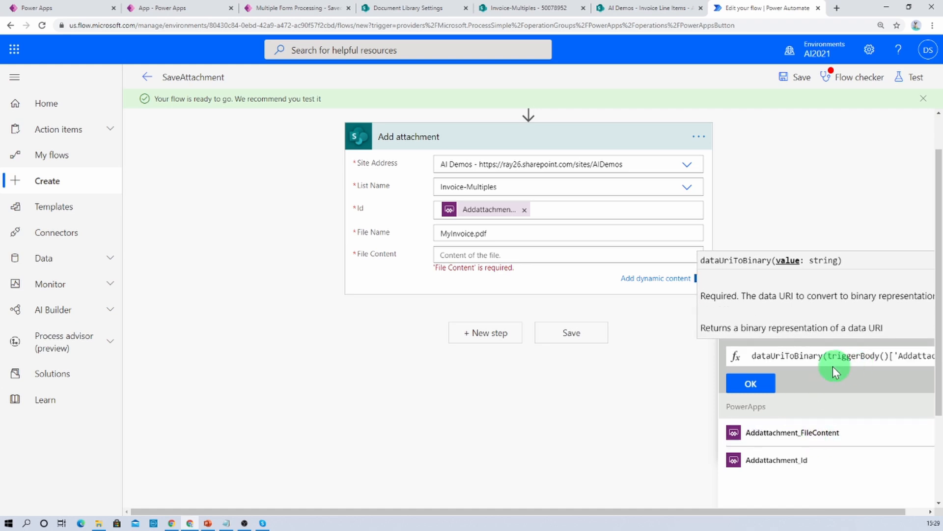
{"action": "left_click", "coordinate": [800, 359]}
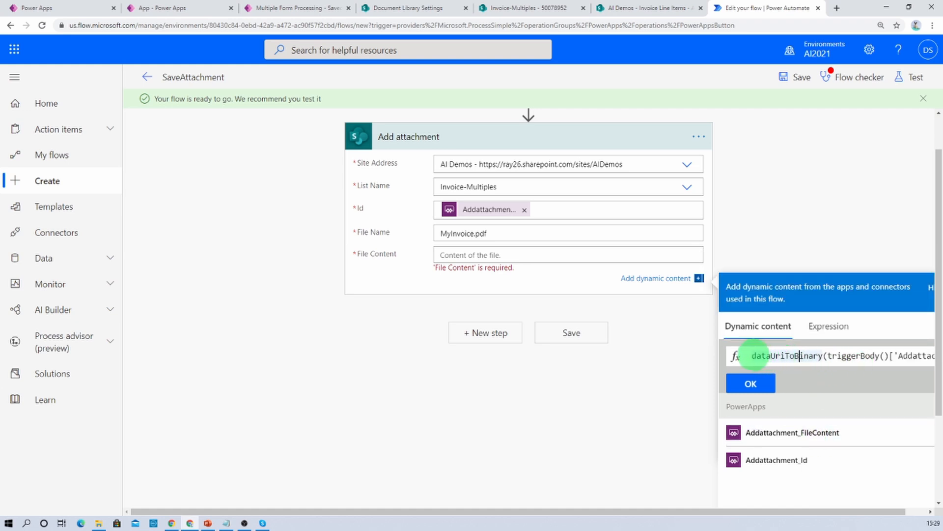
{"action": "left_click_drag", "start_coordinate": [752, 356], "coordinate": [825, 355]}
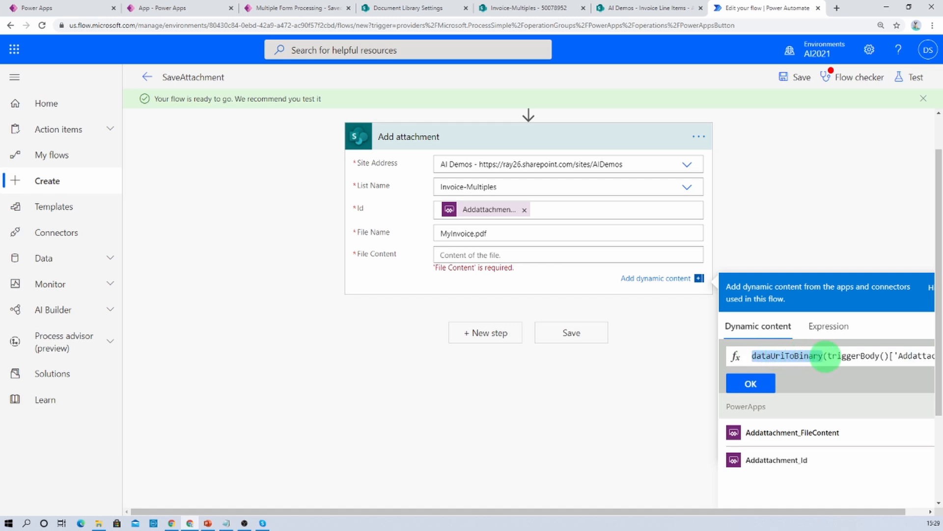
{"action": "left_click", "coordinate": [914, 355]}
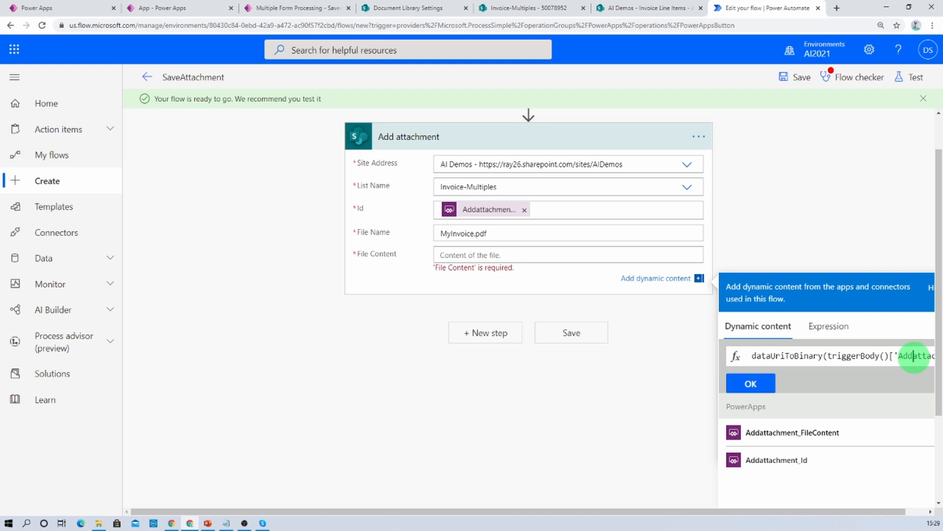
{"action": "key", "text": "Right"}
{"action": "key", "text": "Right"}
{"action": "key", "text": "Right"}
{"action": "key", "text": "Right"}
{"action": "key", "text": "Right"}
{"action": "key", "text": "Right"}
{"action": "key", "text": "Right"}
{"action": "key", "text": "Right"}
{"action": "key", "text": "Right"}
{"action": "key", "text": "Right"}
{"action": "key", "text": "Right"}
{"action": "key", "text": "Right"}
{"action": "key", "text": "Right"}
{"action": "key", "text": "Right"}
{"action": "key", "text": "Right"}
{"action": "key", "text": "Right"}
{"action": "key", "text": "Right"}
{"action": "key", "text": "Right"}
{"action": "key", "text": "Right"}
{"action": "key", "text": "Right"}
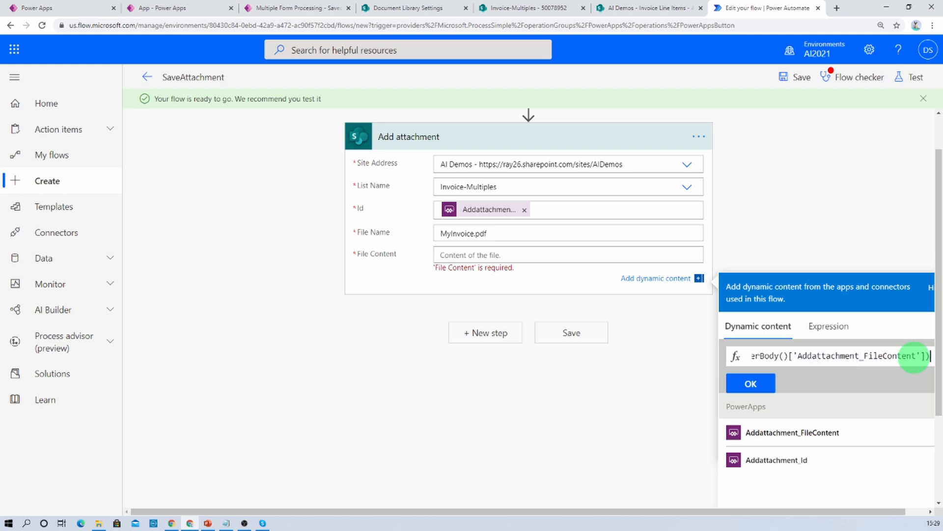
{"action": "left_click", "coordinate": [766, 384]}
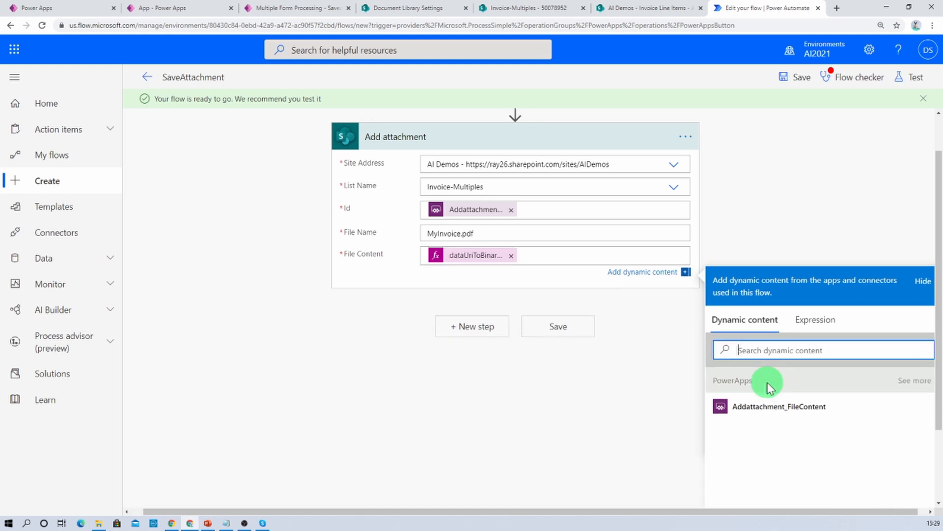
{"action": "left_click", "coordinate": [801, 78]}
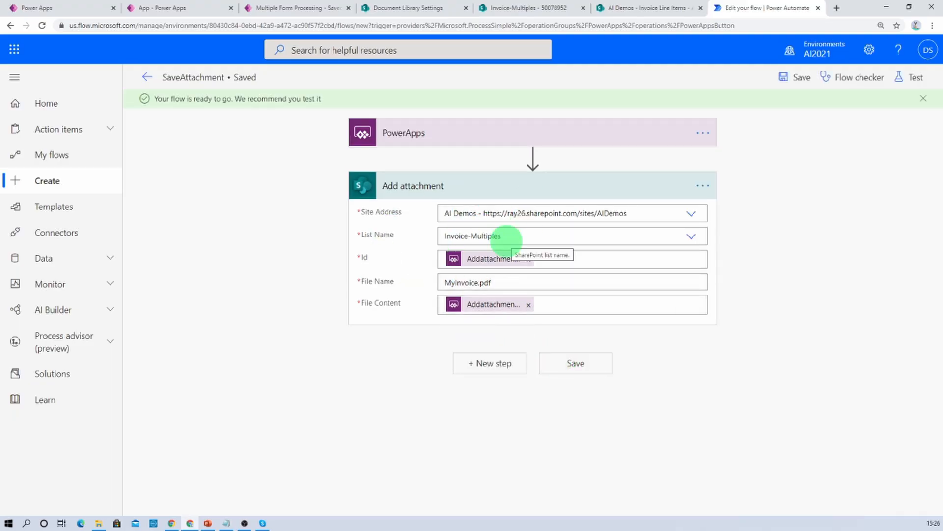
Switch to the Power Apps studio and insert a button on Screen2
{"action": "left_click", "coordinate": [191, 9]}
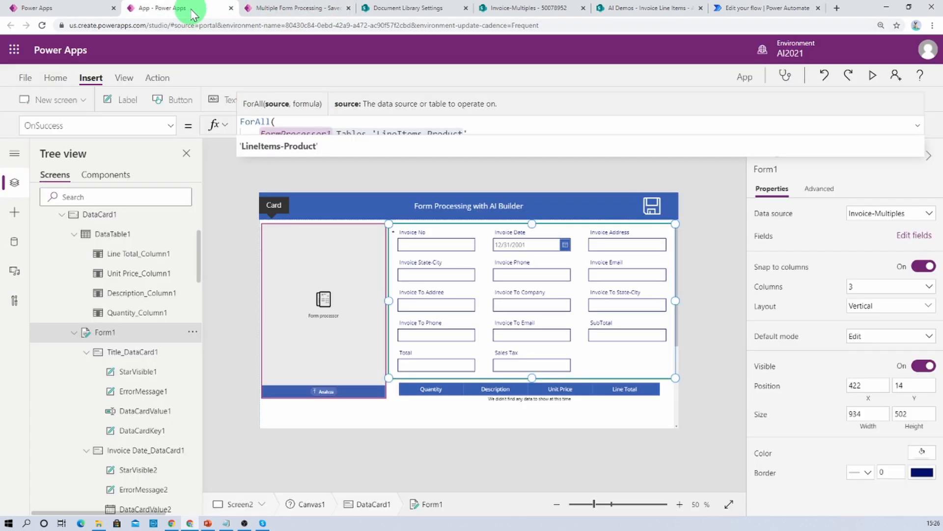
{"action": "scroll", "coordinate": [148, 235], "scroll_direction": "up", "scroll_amount": 2}
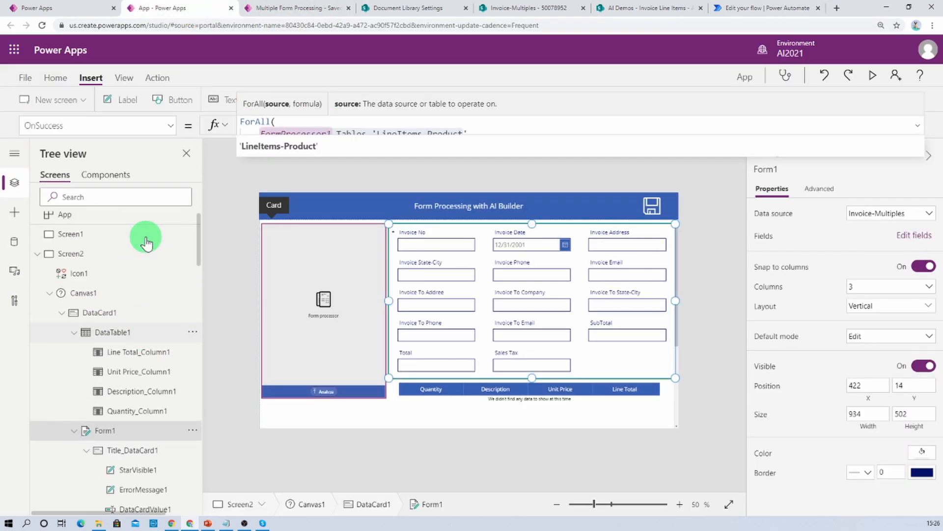
{"action": "left_click", "coordinate": [119, 254]}
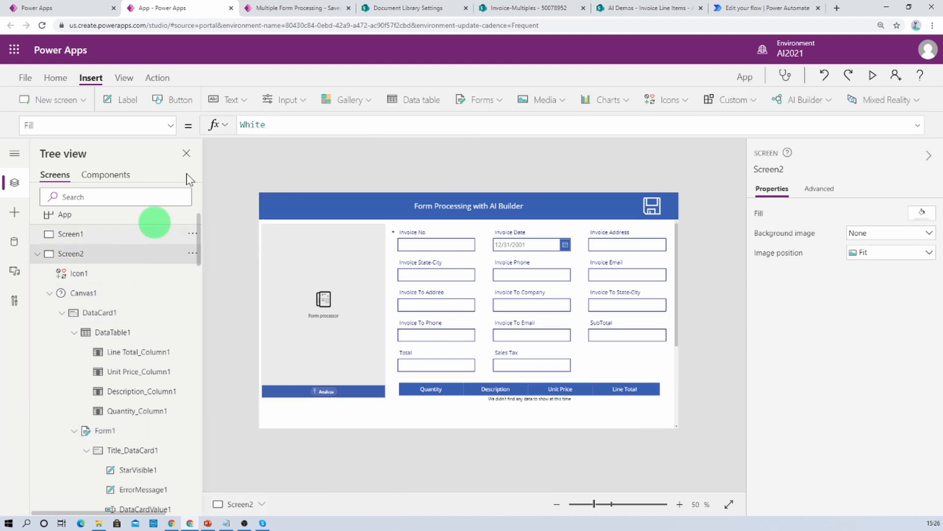
{"action": "left_click", "coordinate": [169, 105]}
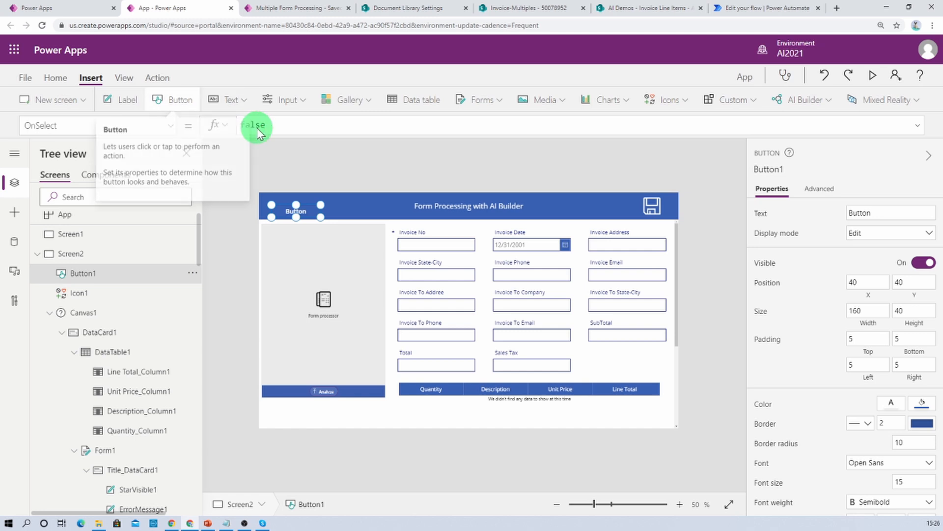
Associate the Power Automate flow SaveAttachment with the new button's OnSelect, checking the flow's exact name first
{"action": "left_click", "coordinate": [126, 78]}
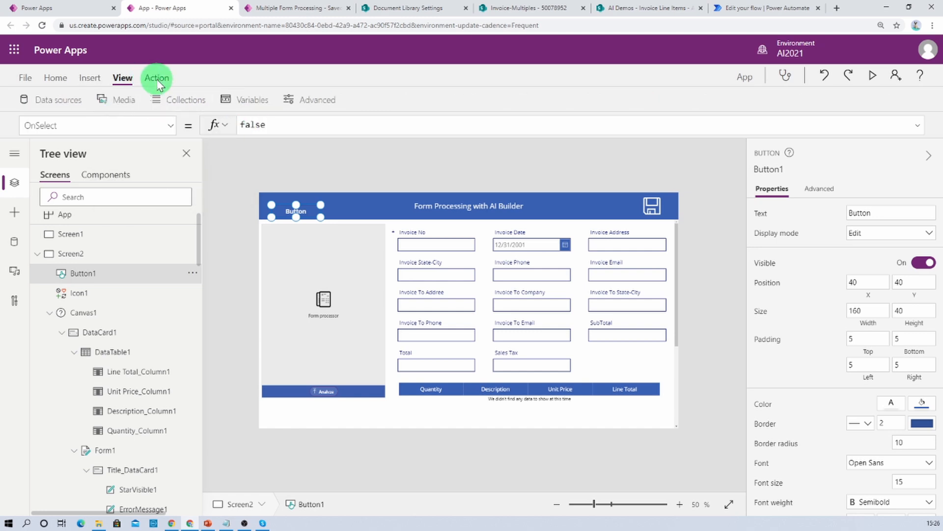
{"action": "left_click", "coordinate": [157, 80]}
{"action": "left_click", "coordinate": [331, 101]}
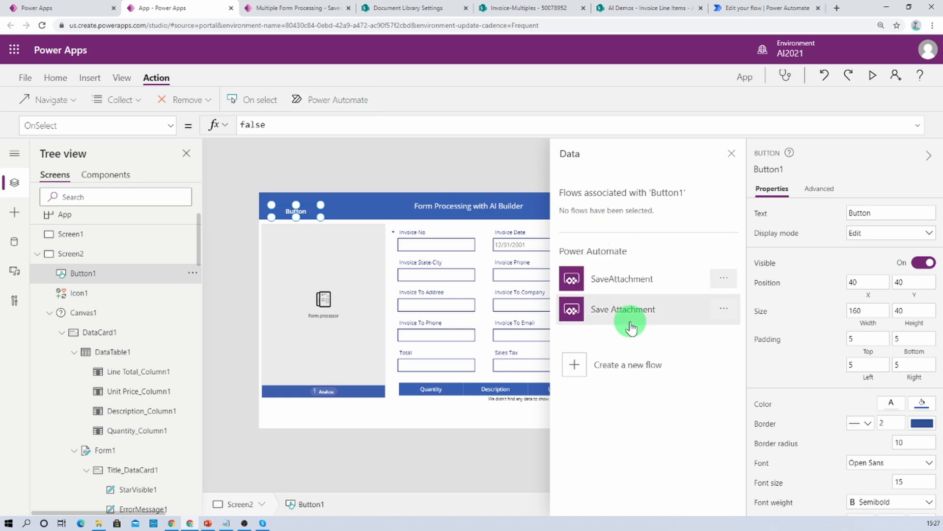
{"action": "left_click", "coordinate": [756, 6]}
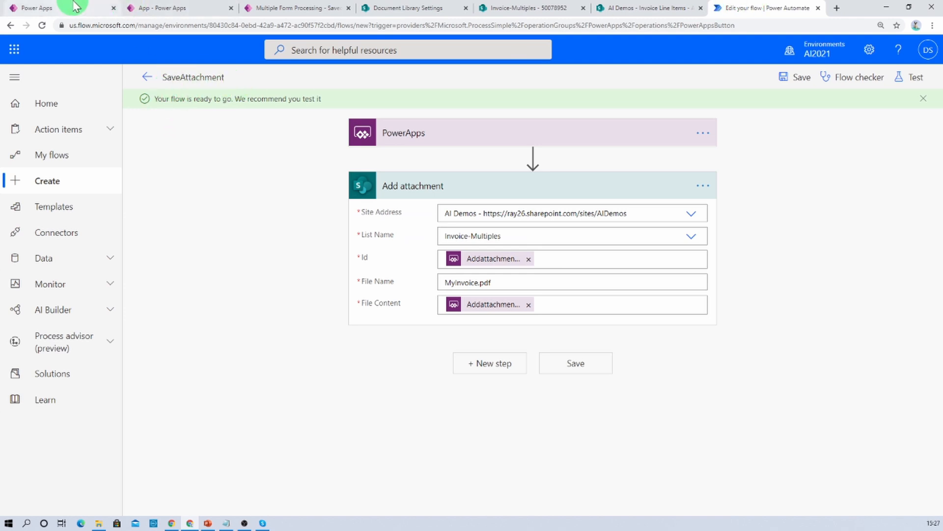
{"action": "left_click", "coordinate": [152, 7]}
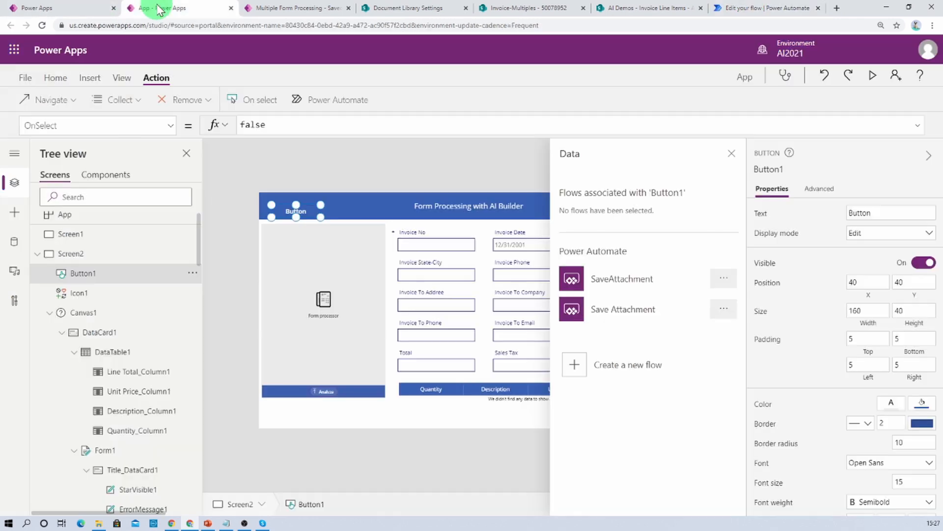
{"action": "left_click", "coordinate": [608, 280]}
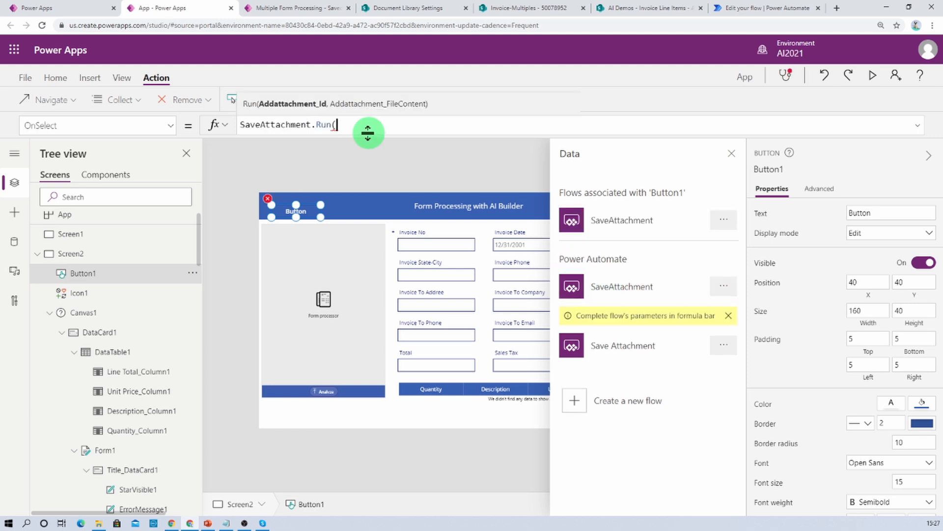
Enter Value(Form1.LastSubmit.ID) as the first argument of SaveAttachment.Run in the button's OnSelect formula
{"action": "type", "text": "Val"}
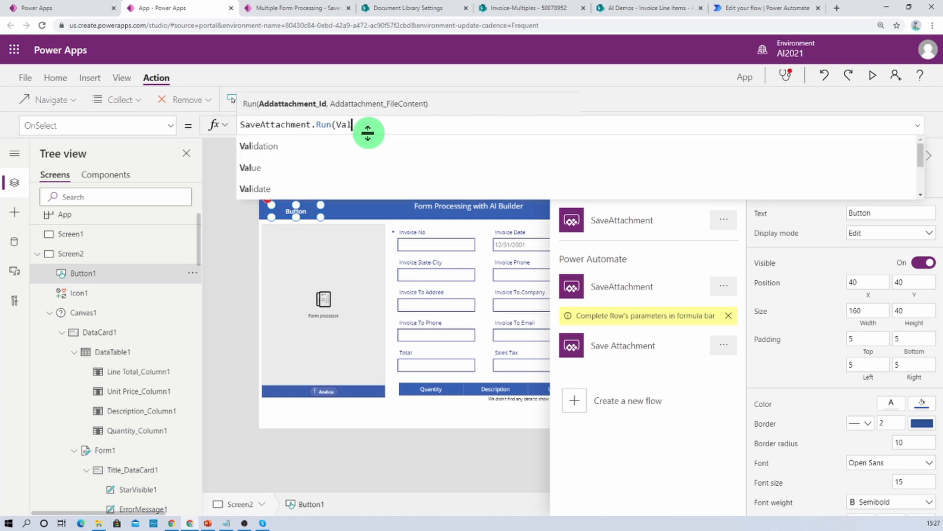
{"action": "key", "text": "Down"}
{"action": "key", "text": "Tab"}
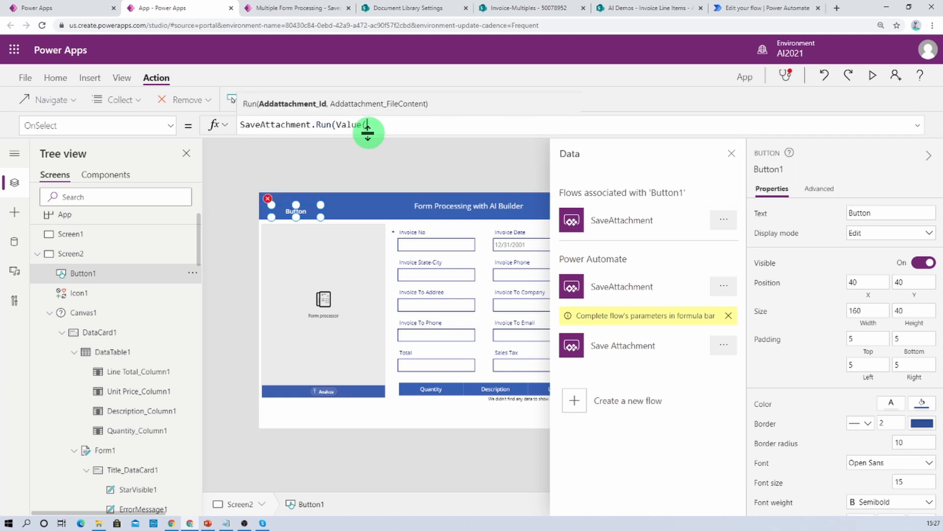
{"action": "type", "text": "Form1"}
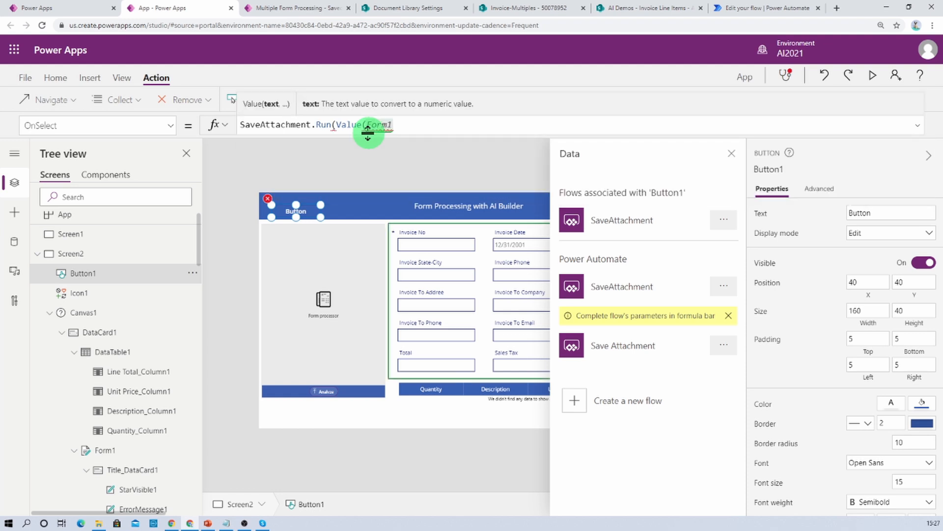
{"action": "type", "text": ".LastSubmit"}
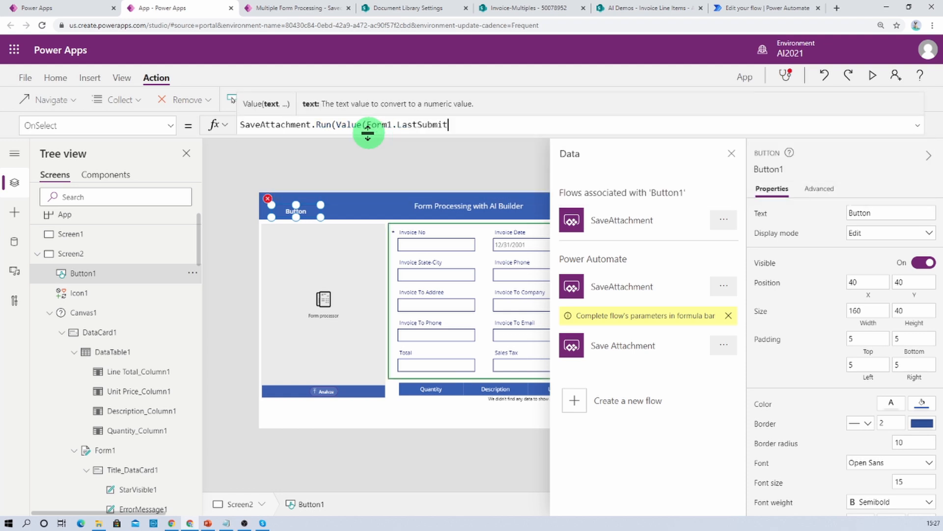
{"action": "type", "text": "."}
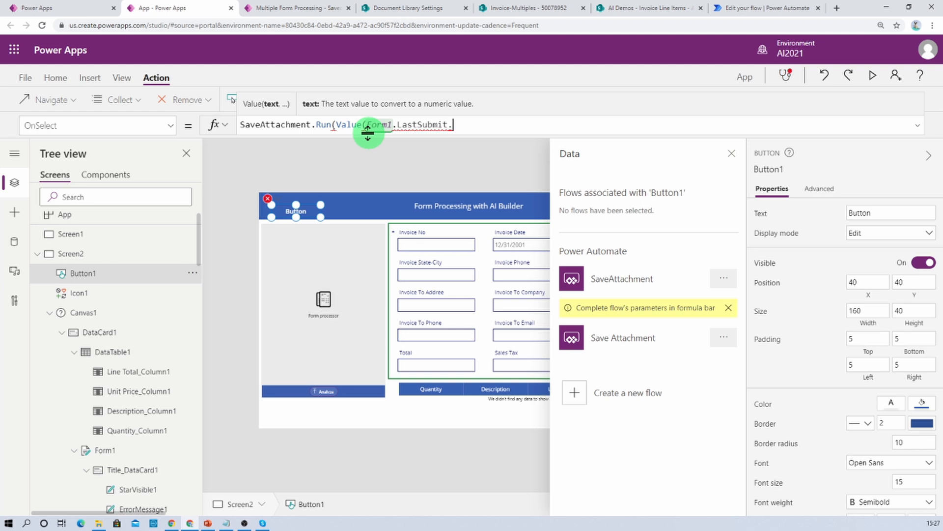
{"action": "type", "text": "Id),"}
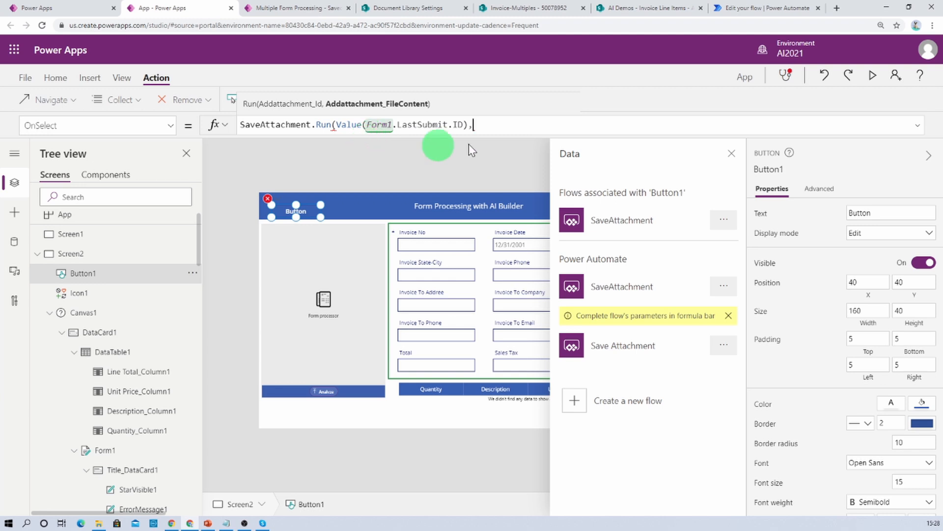
Check the form processor's name, then complete the button's SaveAttachment.Run formula with FormProcessor1.OriginalImage as the file content argument
{"action": "left_click", "coordinate": [342, 298]}
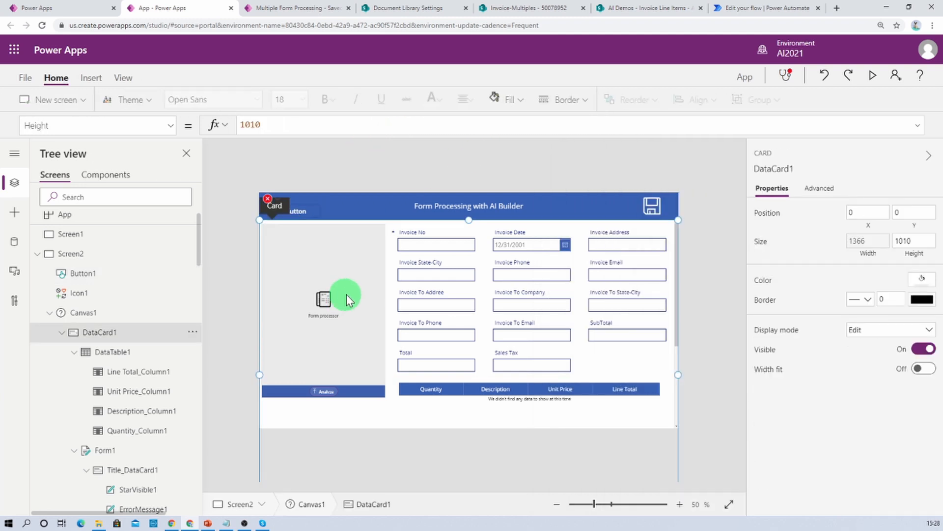
{"action": "left_click", "coordinate": [346, 294]}
{"action": "left_click", "coordinate": [813, 171]}
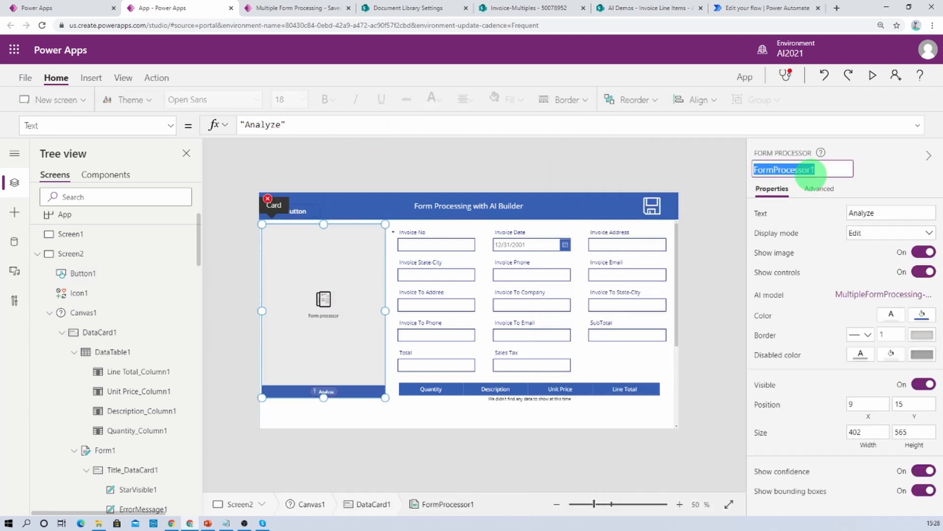
{"action": "left_click", "coordinate": [302, 205]}
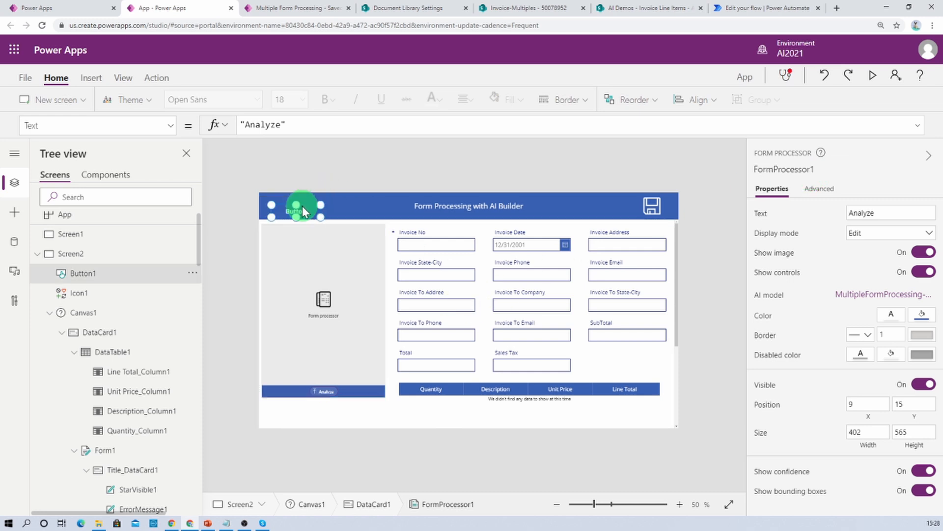
{"action": "left_click", "coordinate": [475, 126]}
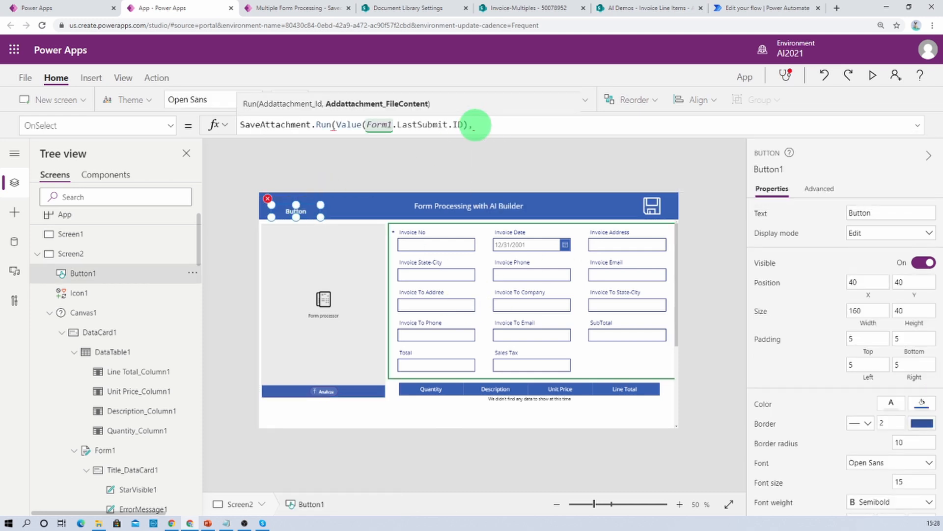
{"action": "type", "text": "FormProcessor1."}
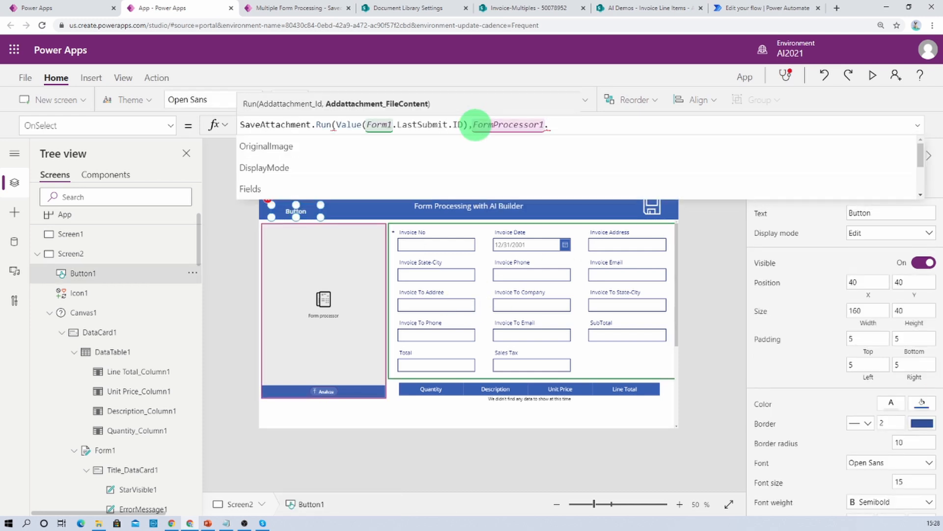
{"action": "key", "text": "Tab"}
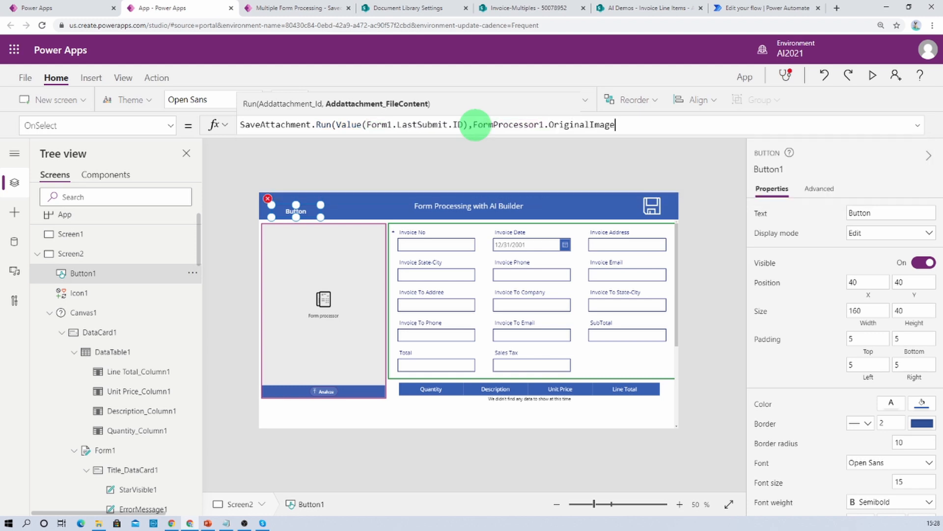
{"action": "type", "text": ")"}
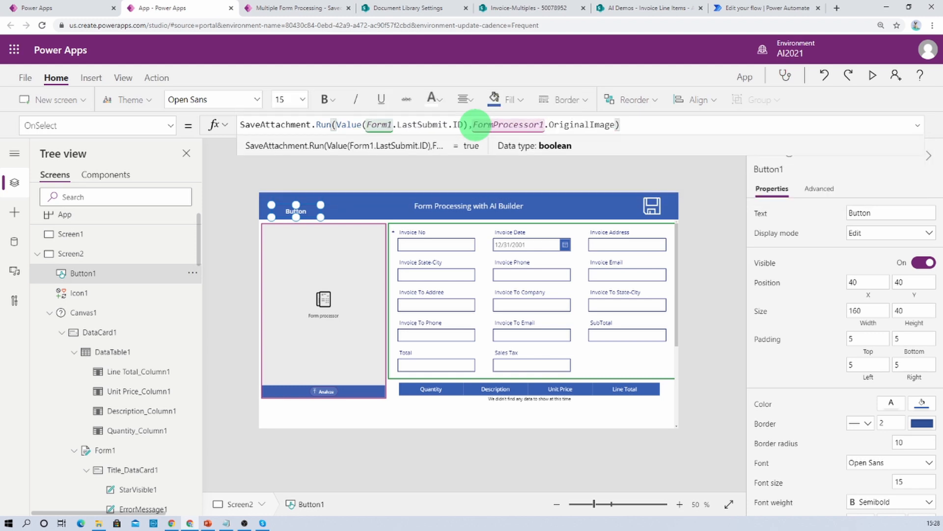
Copy the button's SaveAttachment.Run formula and append it on a new line after the ForAll block in Form1's OnSuccess
{"action": "key", "text": "ctrl+a"}
{"action": "key", "text": "ctrl+c"}
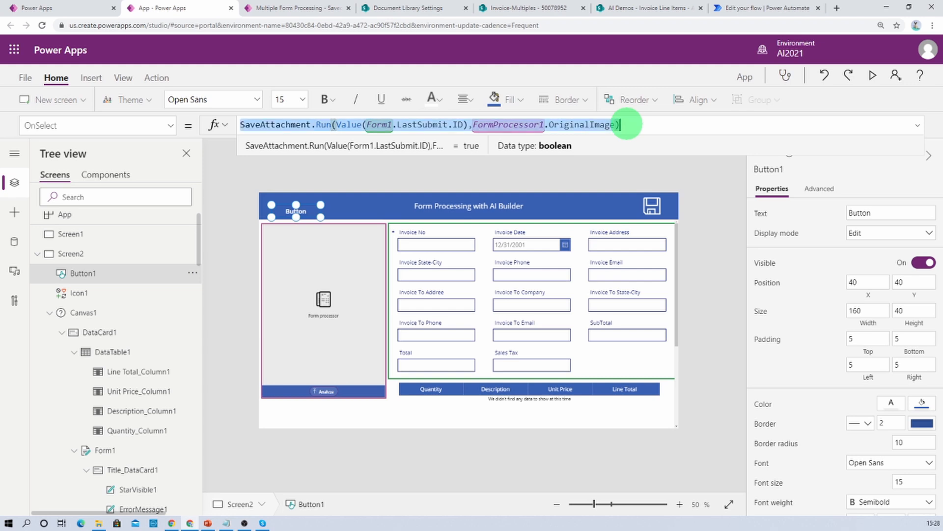
{"action": "left_click", "coordinate": [620, 353]}
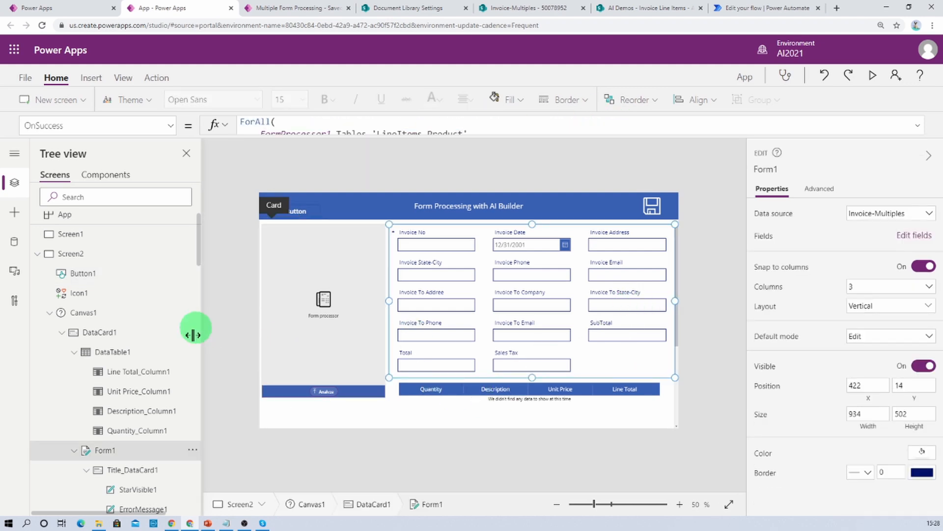
{"action": "left_click", "coordinate": [915, 127]}
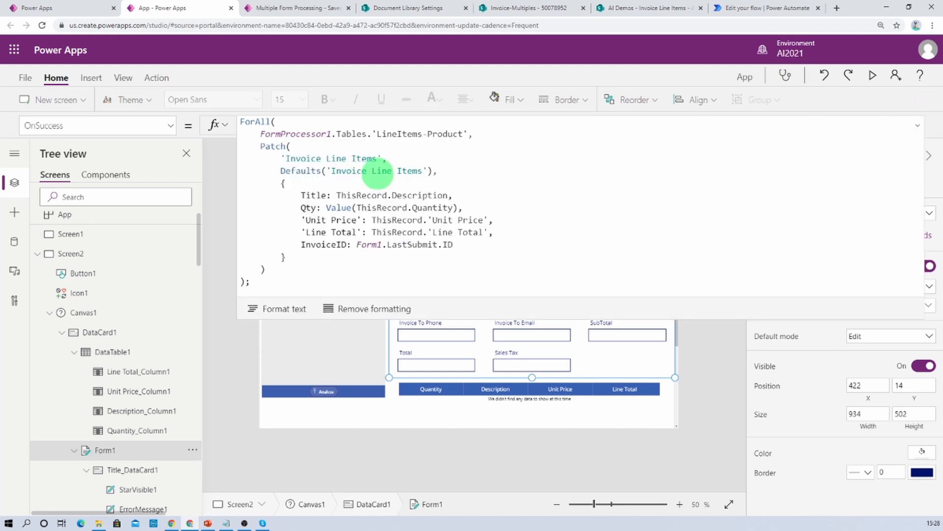
{"action": "left_click", "coordinate": [278, 282]}
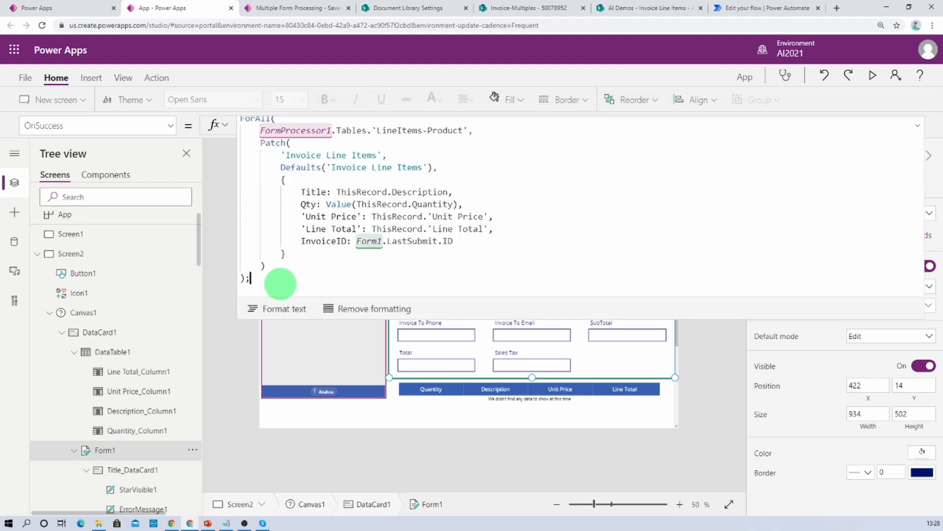
{"action": "key", "text": "Return"}
{"action": "key", "text": "ctrl+v"}
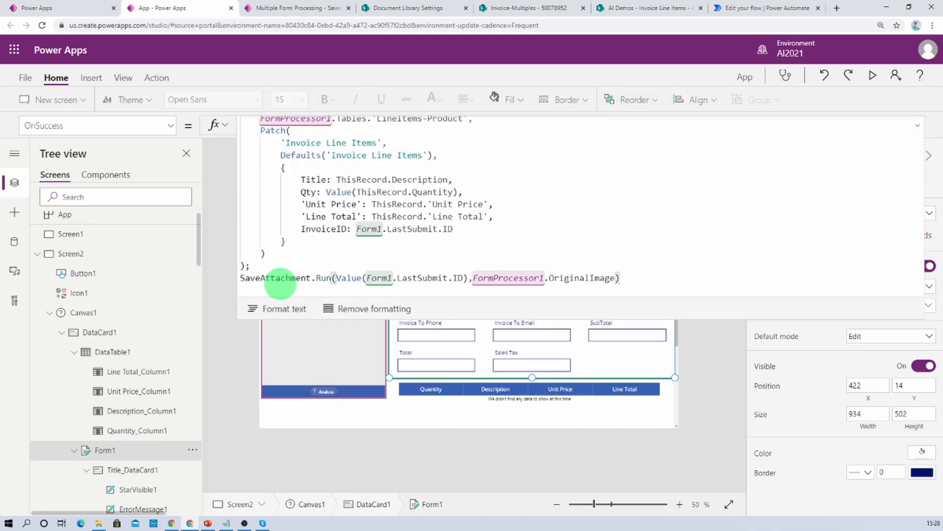
{"action": "left_click", "coordinate": [615, 157]}
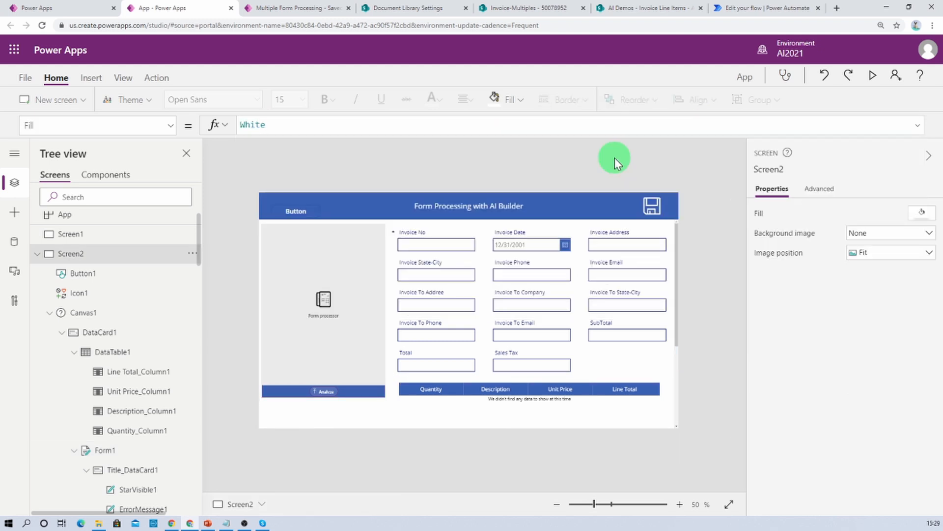
Preview the app and analyze InvoiceSample-03 with the form processor
{"action": "left_click", "coordinate": [873, 75]}
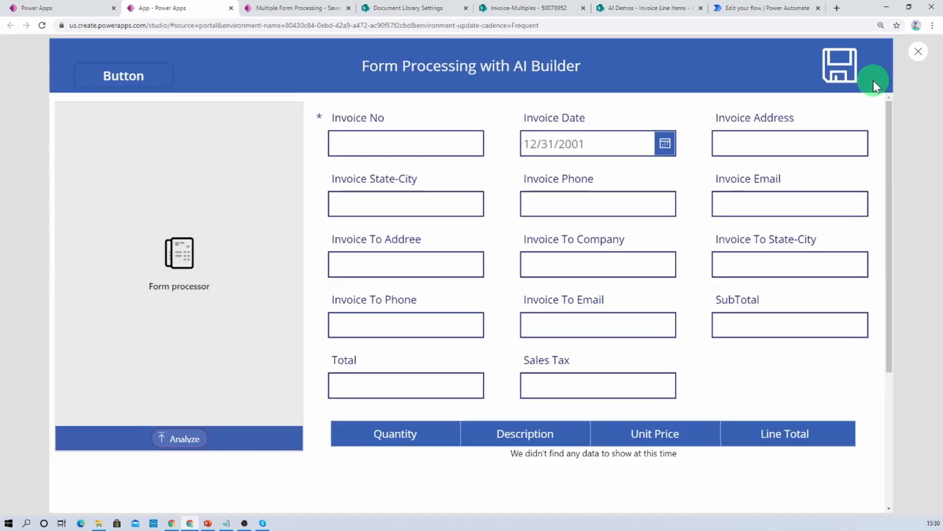
{"action": "left_click", "coordinate": [182, 445]}
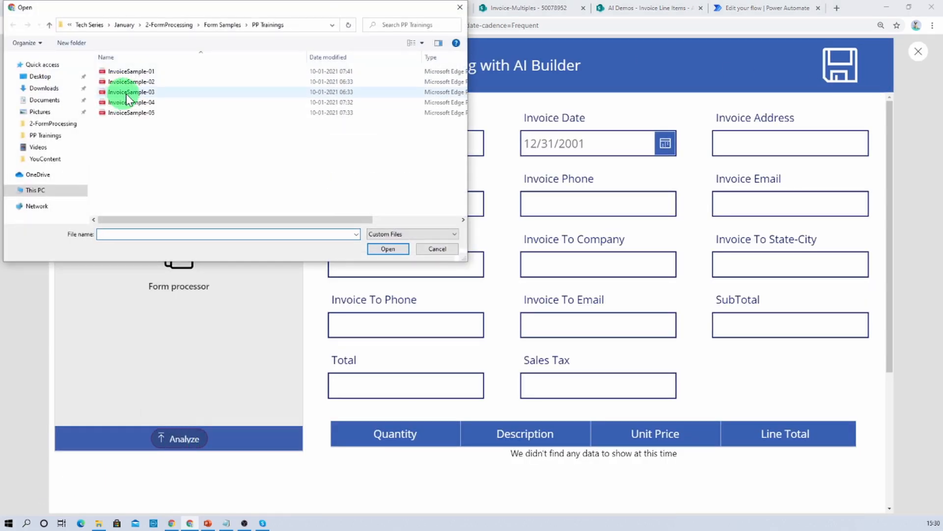
{"action": "double_click", "coordinate": [146, 92]}
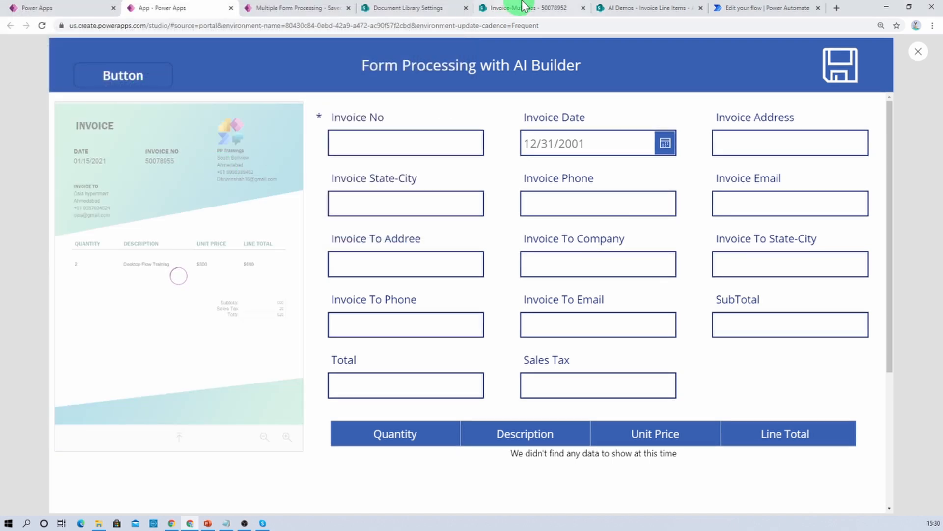
Switch to SharePoint and delete all old items from the Invoice-Multiples and Invoice Line Items lists
{"action": "left_click", "coordinate": [553, 7]}
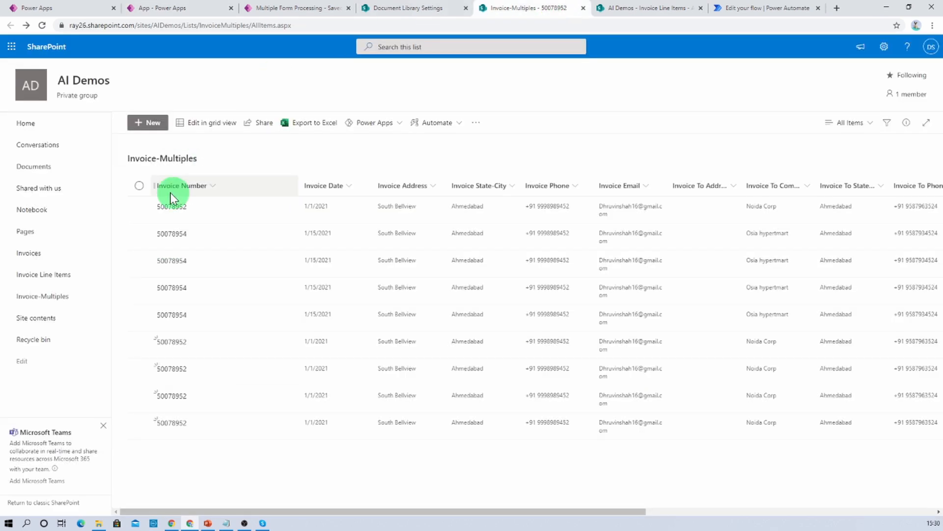
{"action": "left_click", "coordinate": [139, 185]}
{"action": "left_click", "coordinate": [250, 123]}
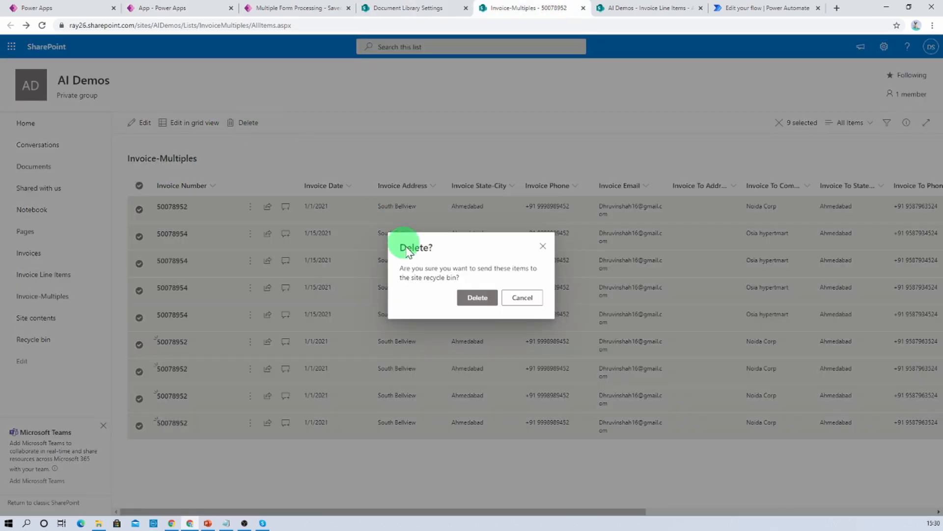
{"action": "left_click", "coordinate": [471, 297]}
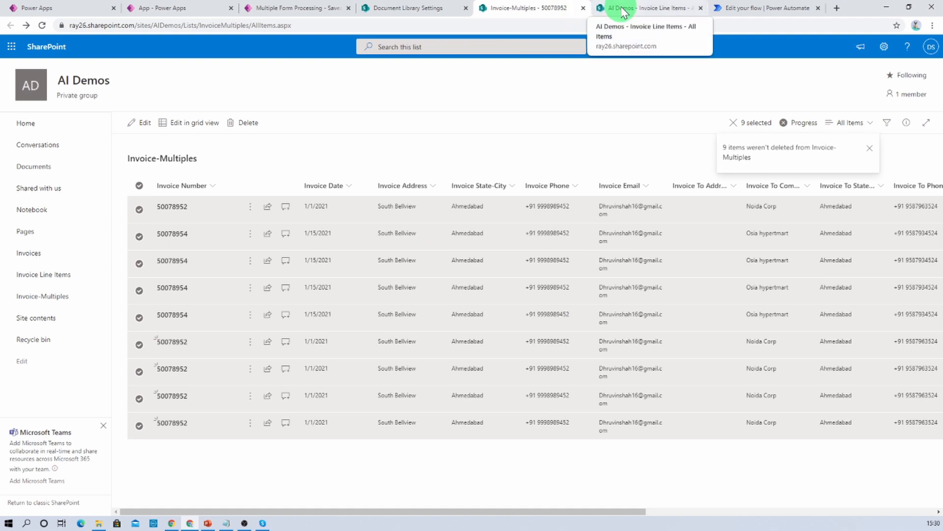
{"action": "left_click", "coordinate": [622, 10]}
{"action": "left_click", "coordinate": [139, 185]}
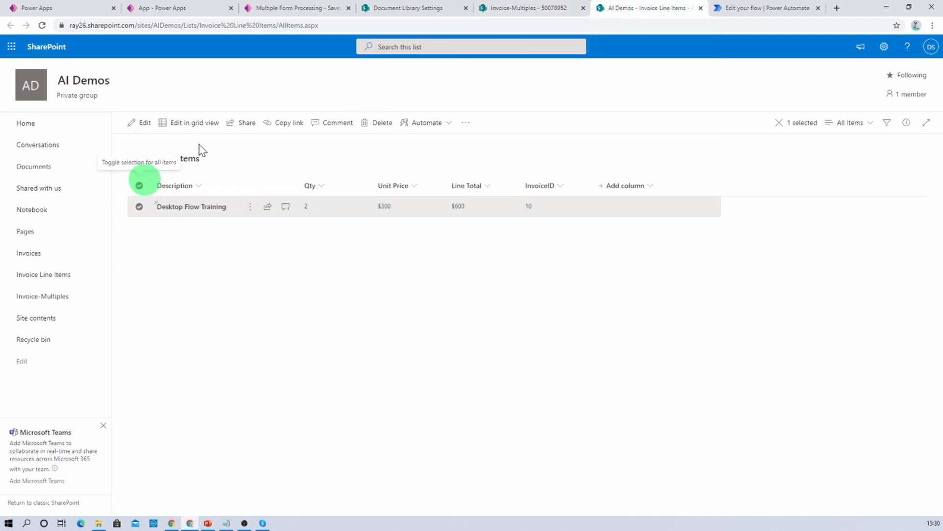
{"action": "left_click", "coordinate": [382, 124]}
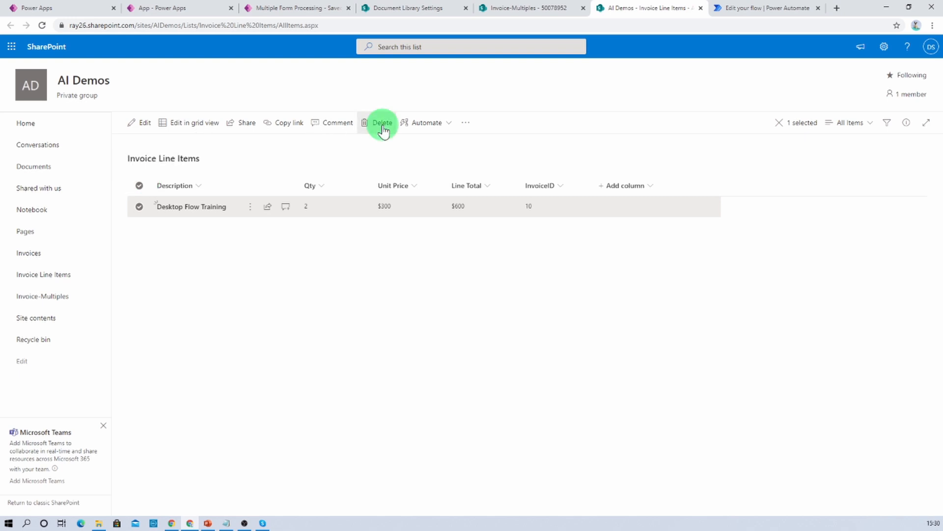
{"action": "left_click", "coordinate": [480, 297]}
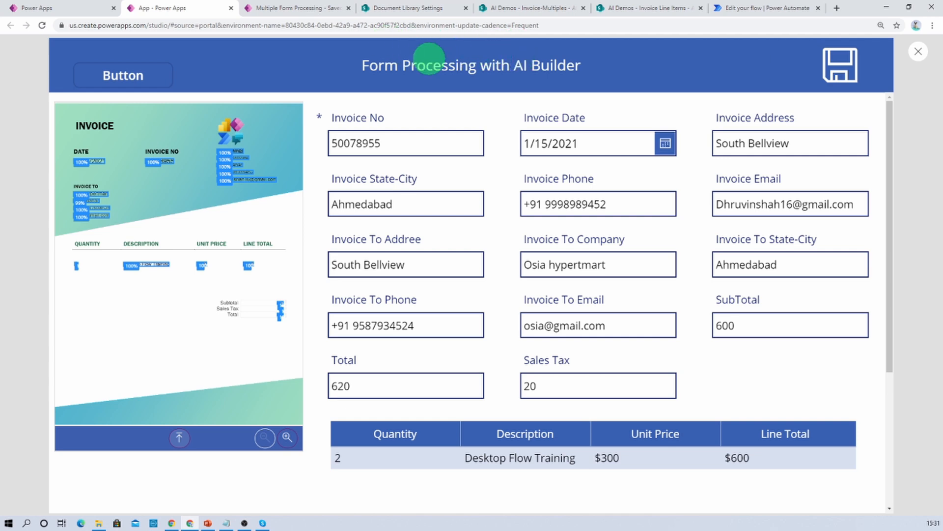
Check the newly saved invoice in the Invoice-Multiples list and its line item in the Invoice Line Items list
{"action": "left_click", "coordinate": [414, 8]}
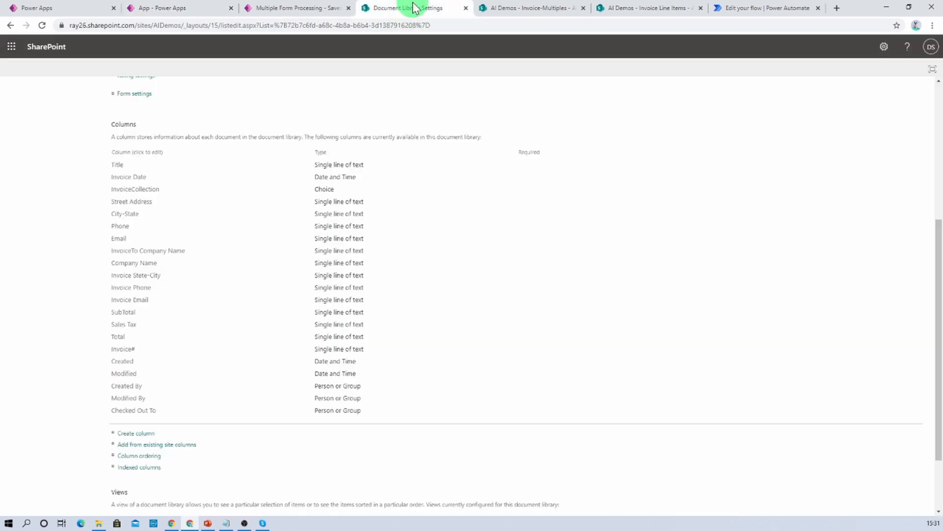
{"action": "left_click", "coordinate": [541, 9]}
{"action": "left_click", "coordinate": [629, 8]}
{"action": "left_click", "coordinate": [528, 8]}
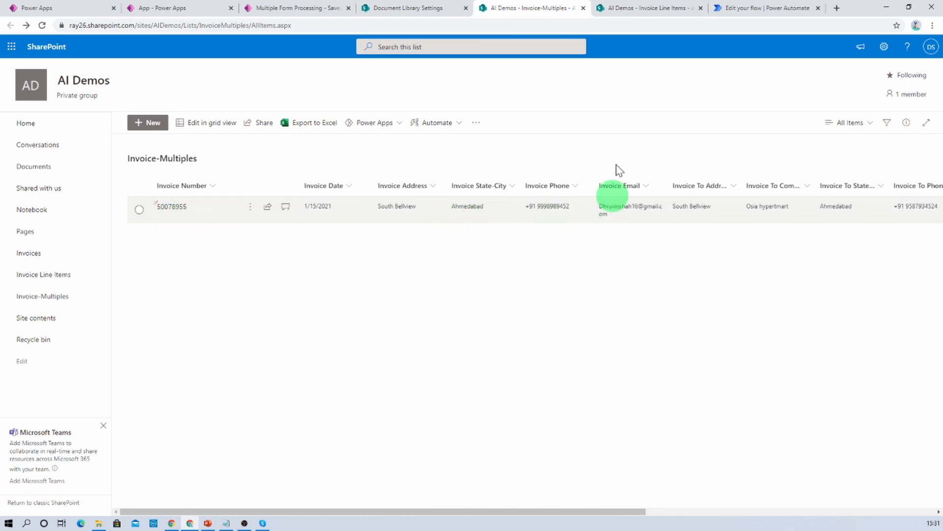
{"action": "left_click", "coordinate": [621, 9]}
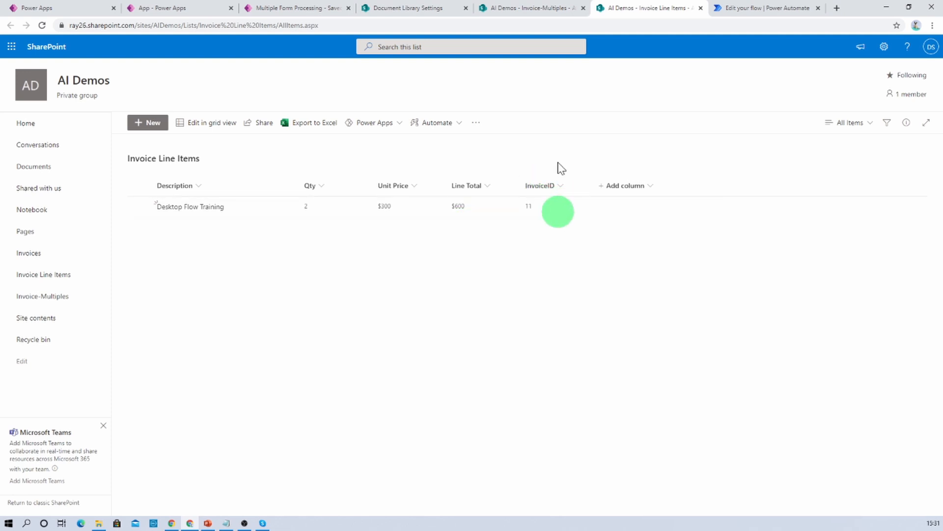
{"action": "left_click", "coordinate": [524, 8]}
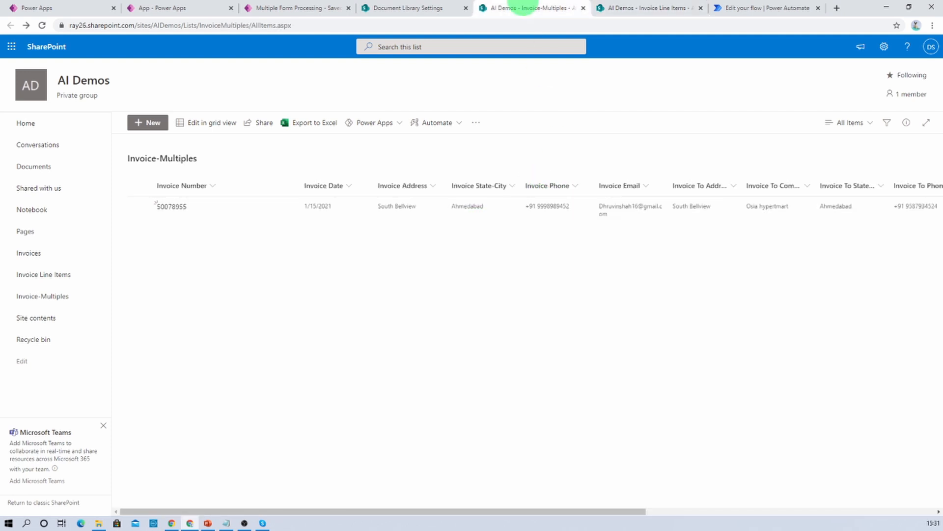
{"action": "left_click", "coordinate": [539, 512]}
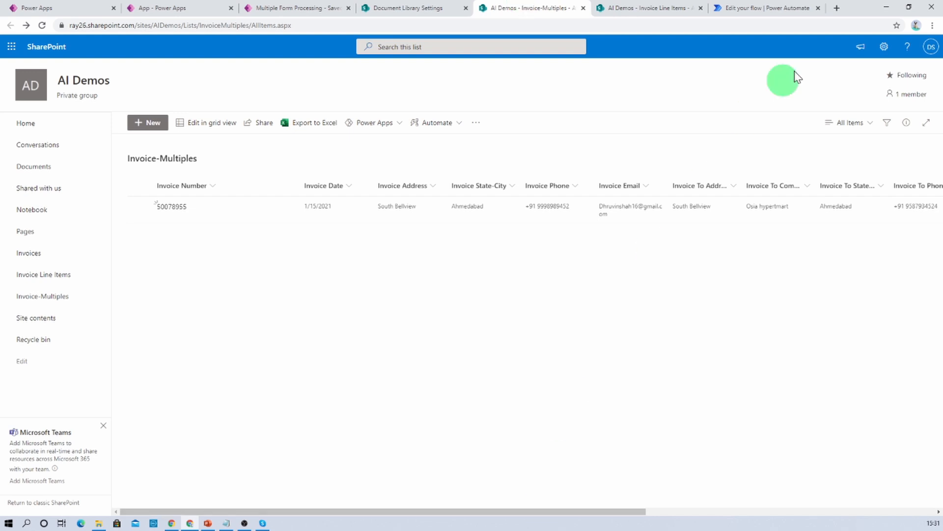
Switch to Power Automate and open the SaveAttachment flow's most recent run from its run history
{"action": "left_click", "coordinate": [742, 8]}
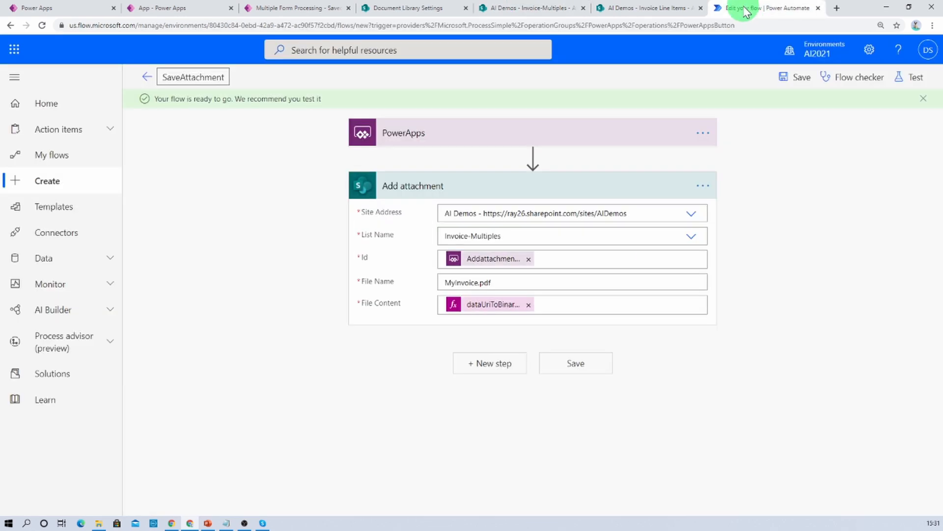
{"action": "left_click", "coordinate": [148, 78]}
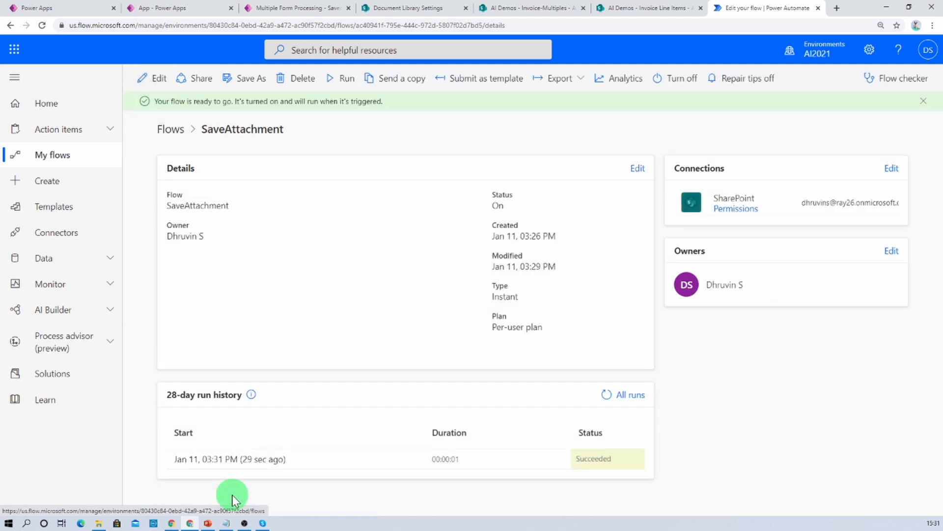
{"action": "left_click", "coordinate": [244, 460]}
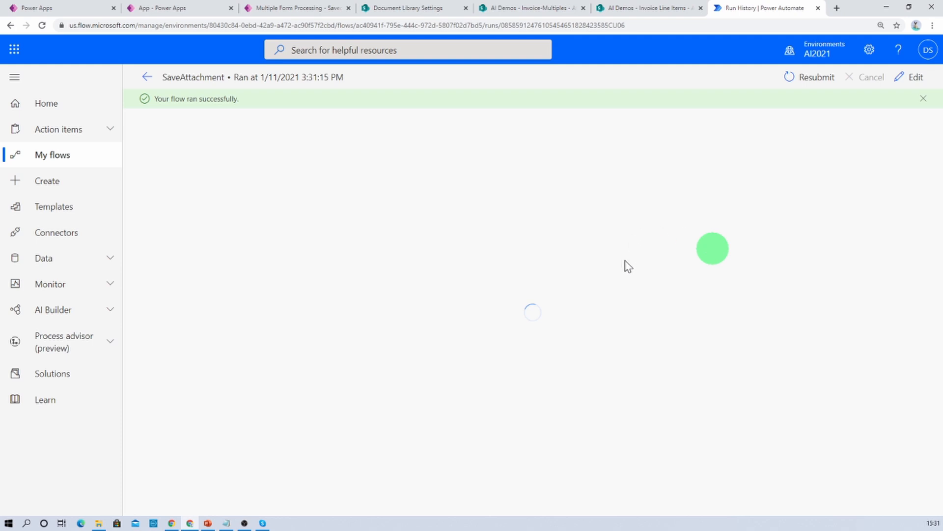
Open the saved invoice item in the Invoice-Multiples list and inspect its MyInvoice.pdf attachment, then close the file
{"action": "left_click", "coordinate": [536, 9]}
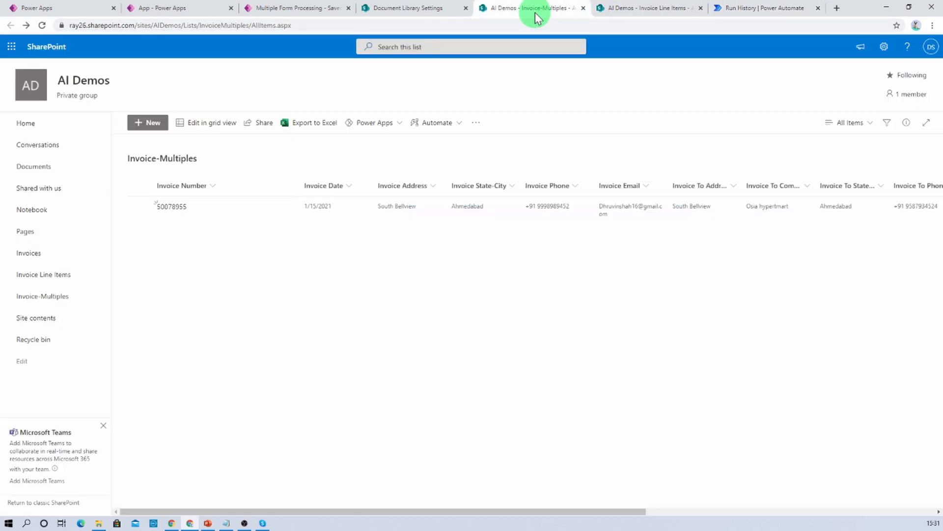
{"action": "left_click", "coordinate": [170, 208]}
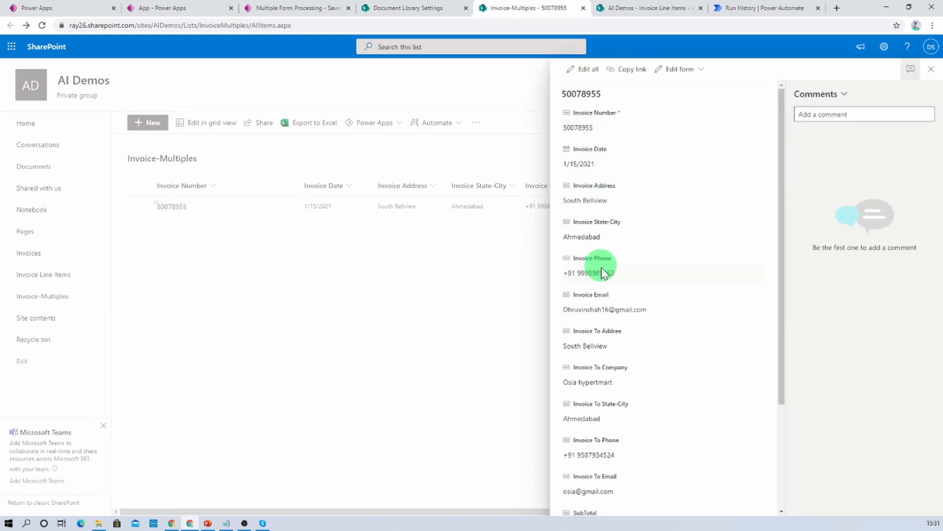
{"action": "scroll", "coordinate": [608, 312], "scroll_direction": "down", "scroll_amount": 3}
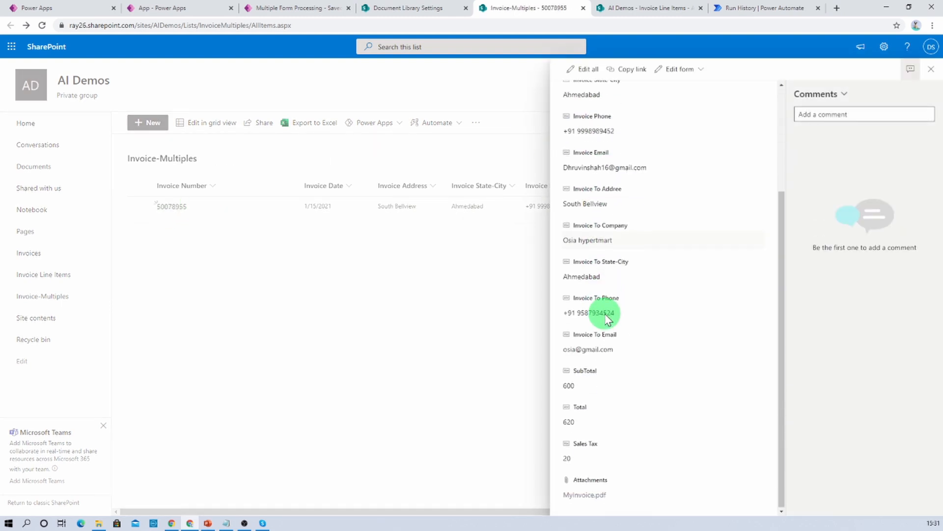
{"action": "left_click", "coordinate": [586, 499]}
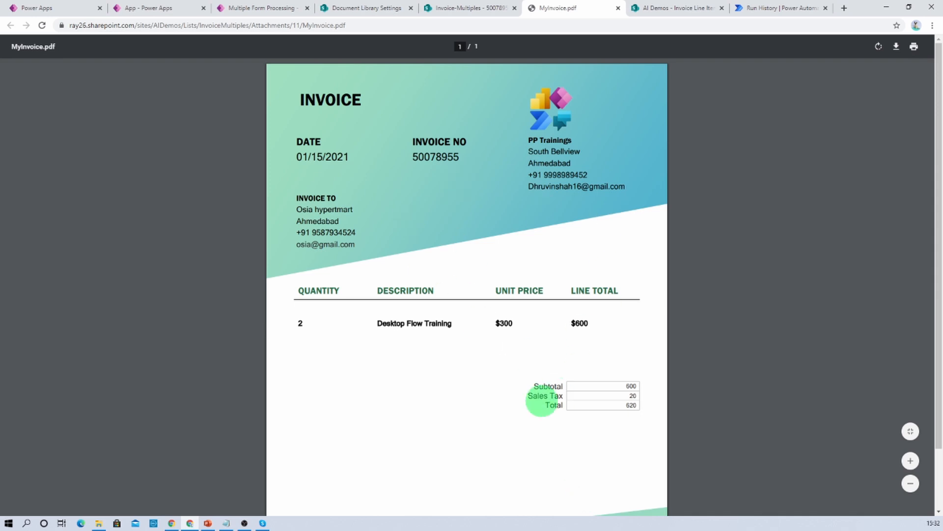
{"action": "left_click", "coordinate": [617, 9]}
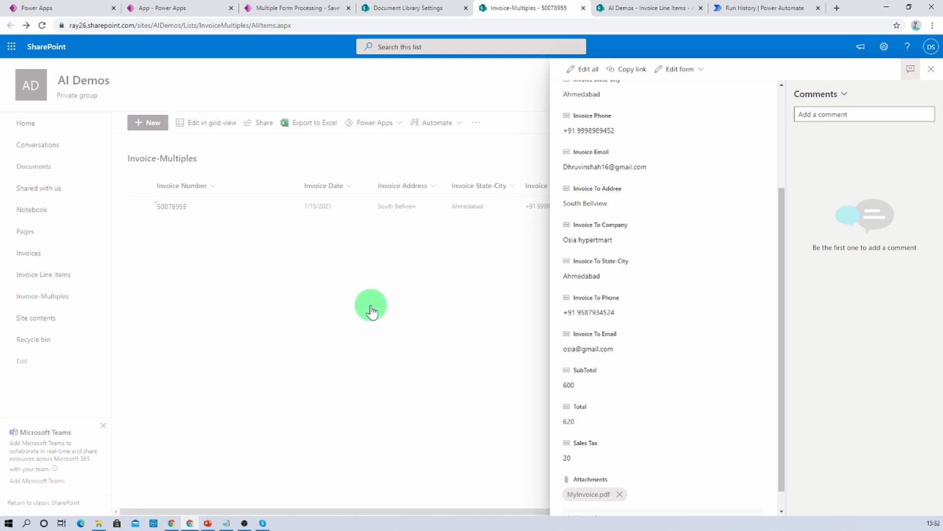
Return to the Power Apps studio, close both app previews and delete the test button from Screen2's header
{"action": "left_click", "coordinate": [288, 8]}
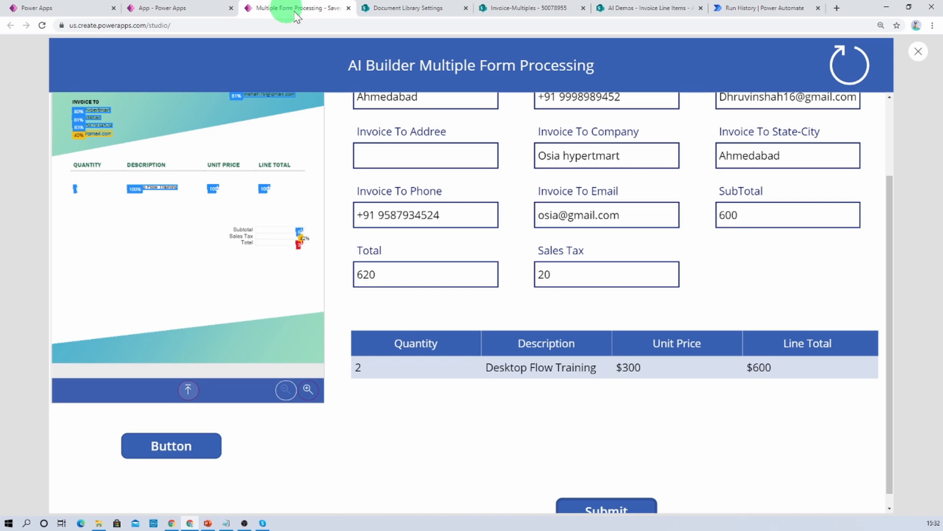
{"action": "left_click", "coordinate": [920, 52]}
{"action": "left_click", "coordinate": [162, 8]}
{"action": "left_click", "coordinate": [918, 52]}
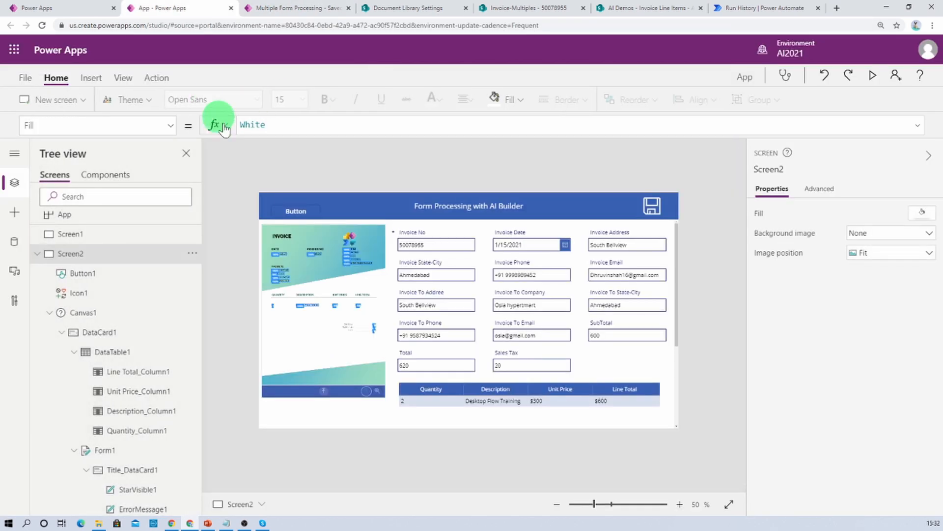
{"action": "left_click", "coordinate": [313, 214]}
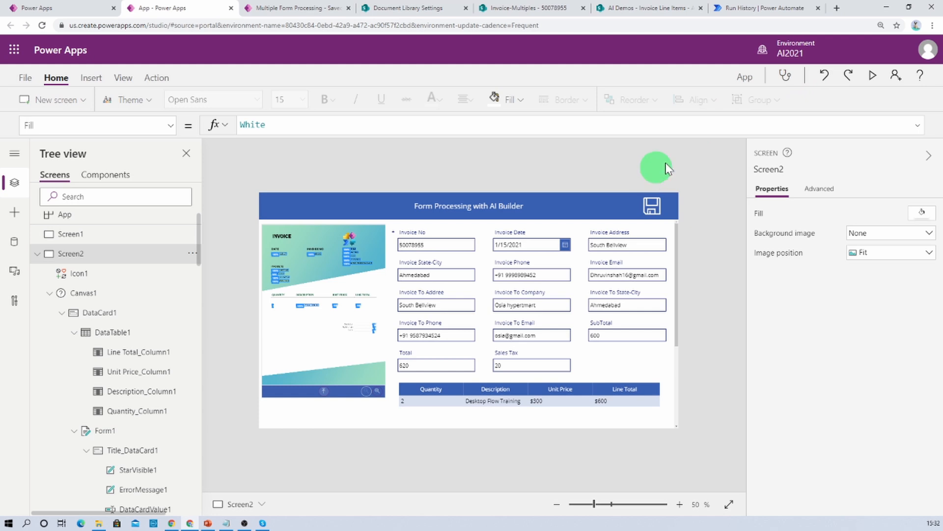
Insert a Reload icon into Screen2's header beside the Save icon
{"action": "left_click", "coordinate": [92, 79]}
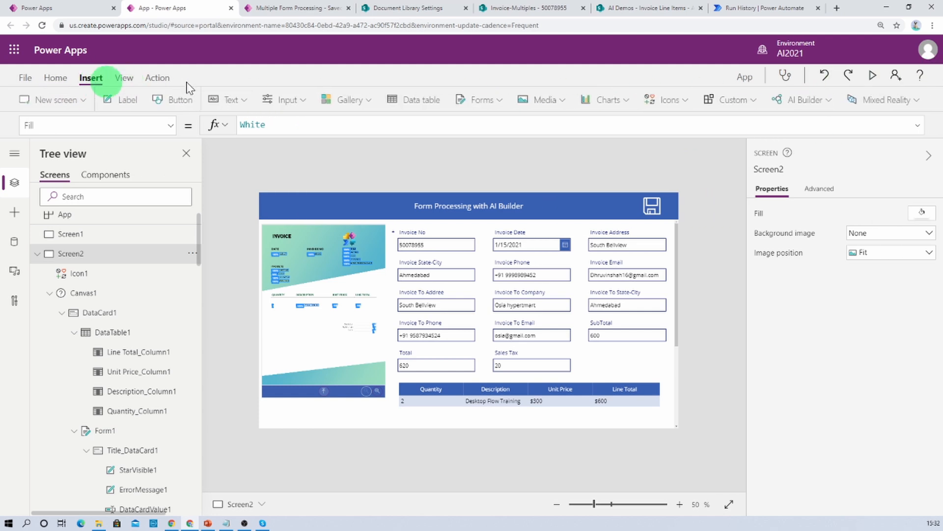
{"action": "left_click", "coordinate": [674, 99]}
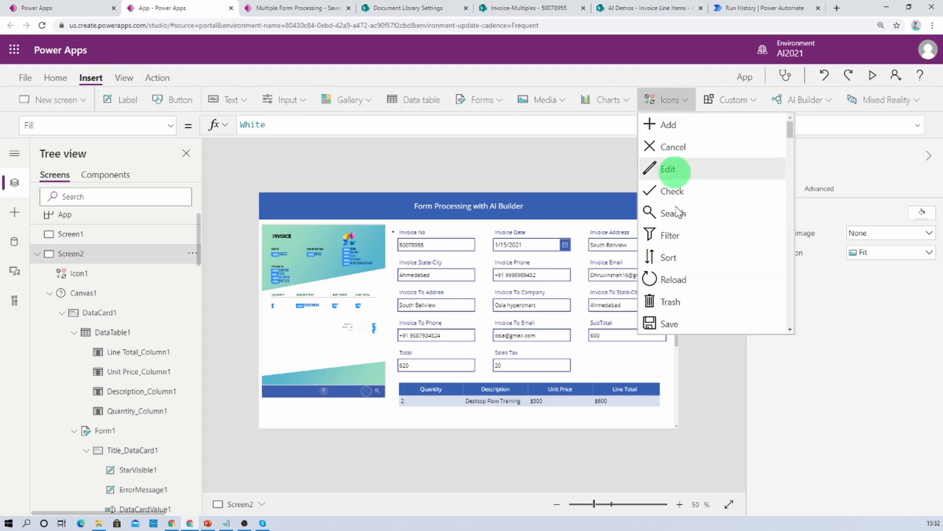
{"action": "left_click", "coordinate": [673, 279]}
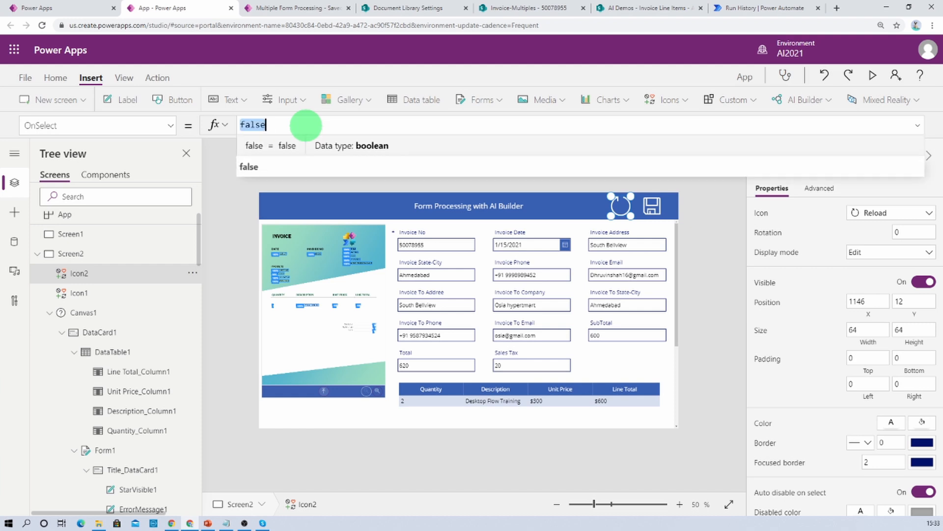
Set the Reload icon's OnSelect formula to ResetForm(Form1);Reset(FormProcessor1);
{"action": "type", "text": "Rese"}
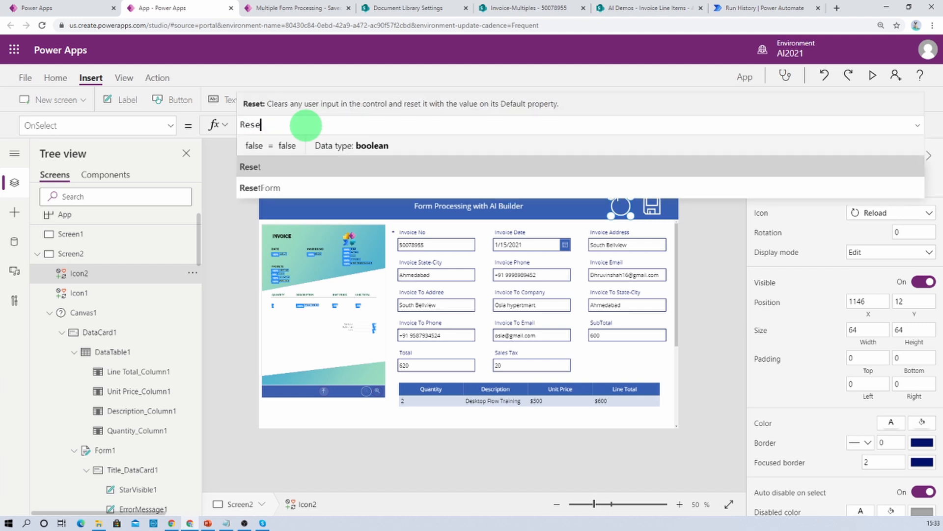
{"action": "key", "text": "Down"}
{"action": "key", "text": "Tab"}
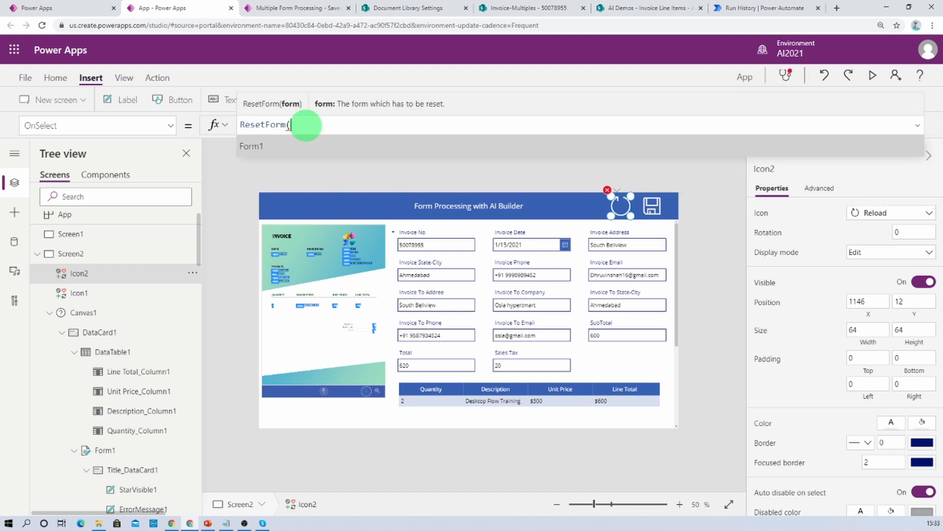
{"action": "type", "text": "Form1)"}
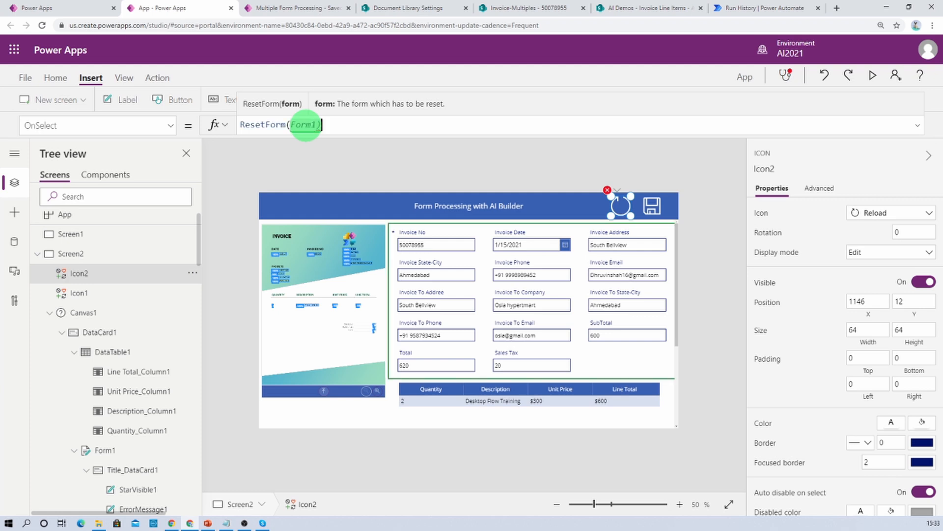
{"action": "type", "text": ";"}
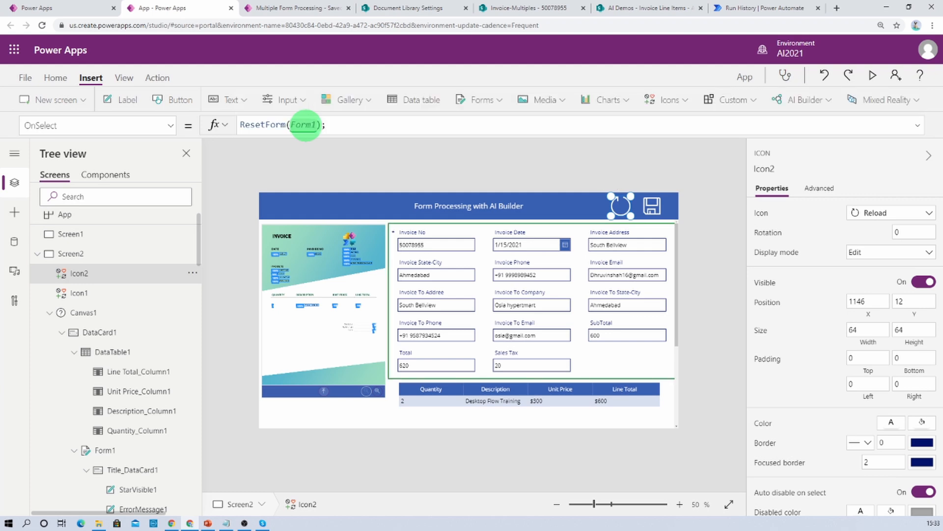
{"action": "type", "text": "Reset("}
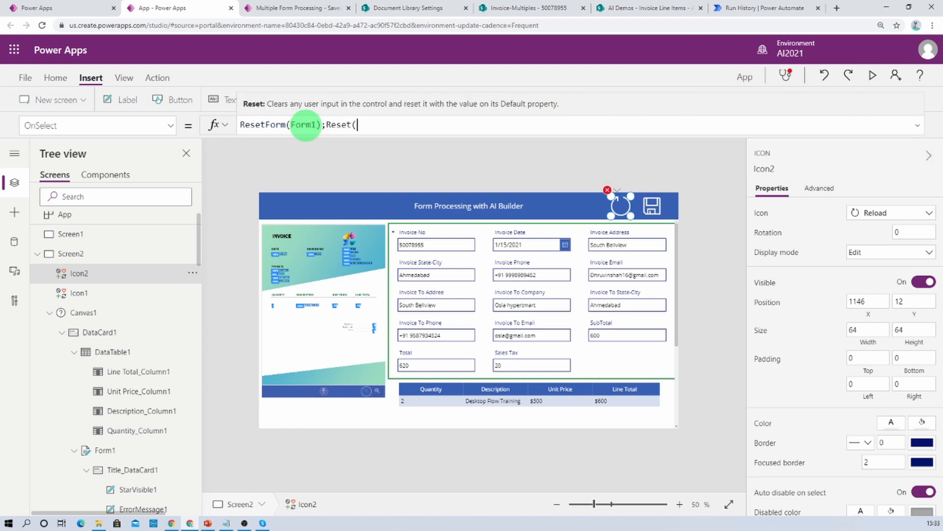
{"action": "type", "text": "F"}
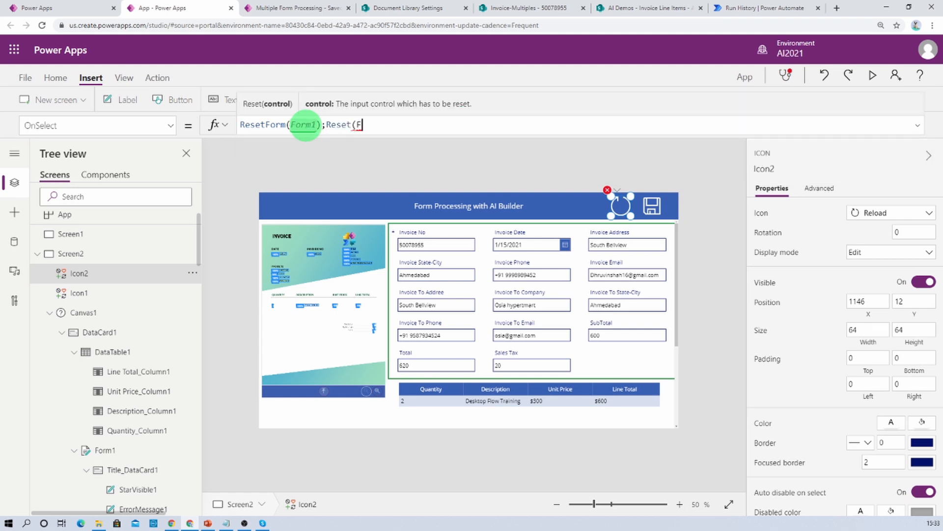
{"action": "type", "text": "o"}
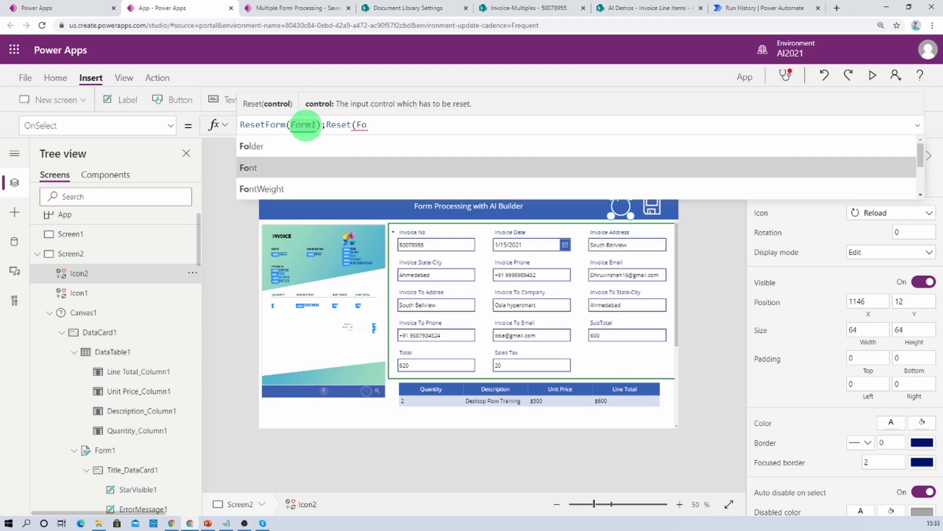
{"action": "type", "text": "rm"}
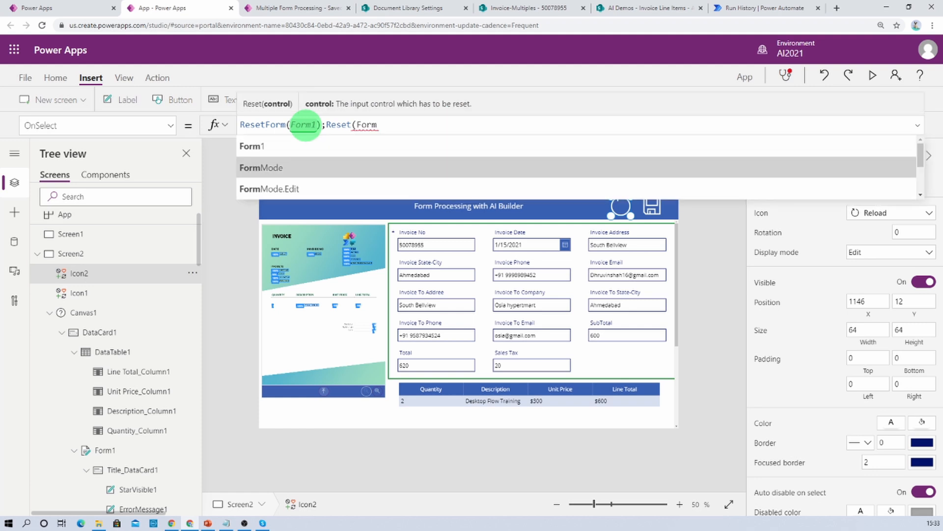
{"action": "type", "text": "Pro"}
{"action": "key", "text": "Tab"}
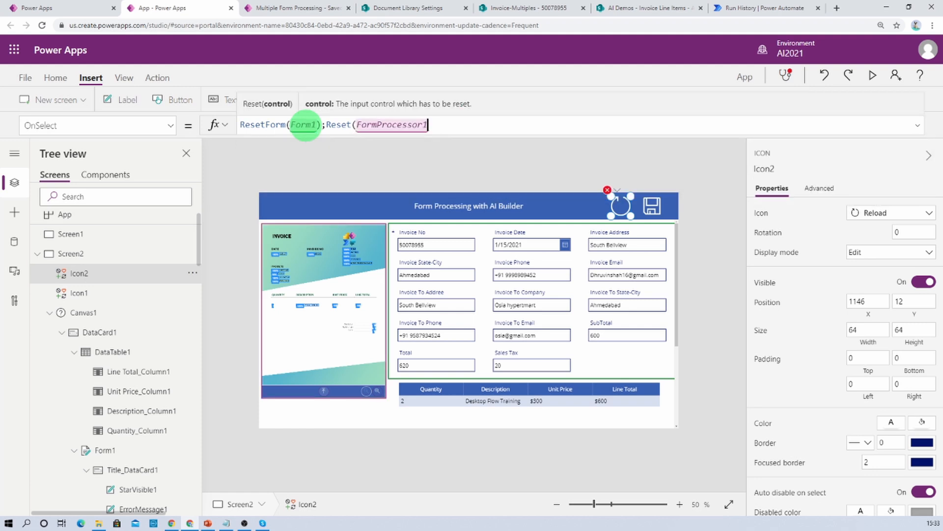
{"action": "type", "text": ";"}
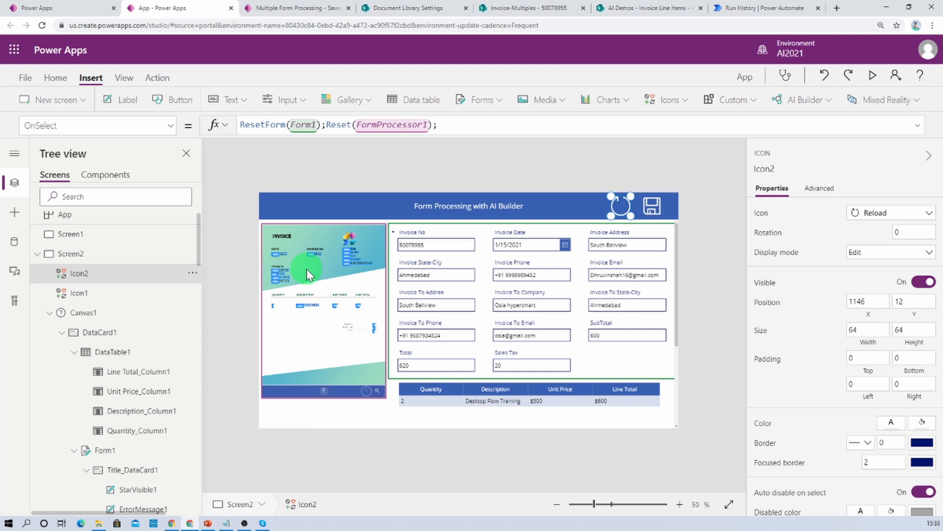
Append Notify("Form has been submitted successfully",NotificationType.Success); to Form1's OnSuccess formula after the SaveAttachment call
{"action": "scroll", "coordinate": [130, 372], "scroll_direction": "down", "scroll_amount": 2}
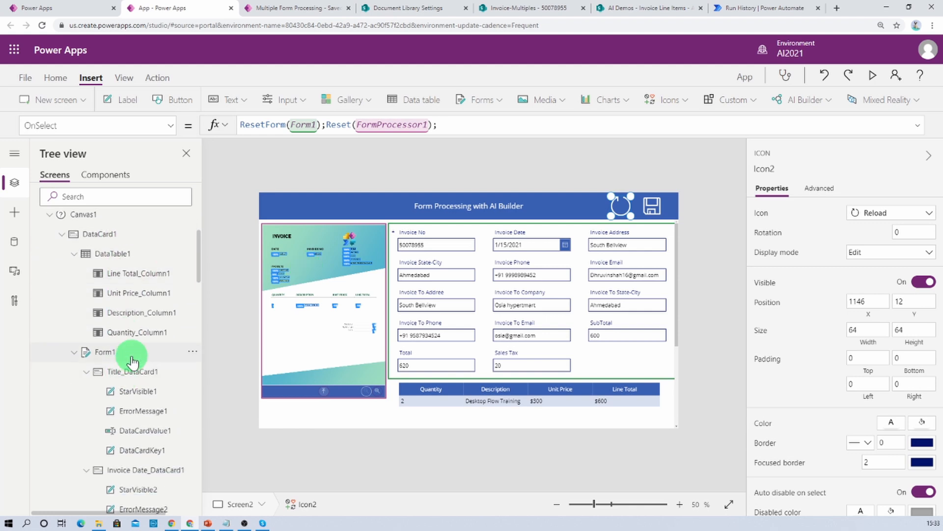
{"action": "left_click", "coordinate": [130, 353]}
{"action": "left_click", "coordinate": [917, 129]}
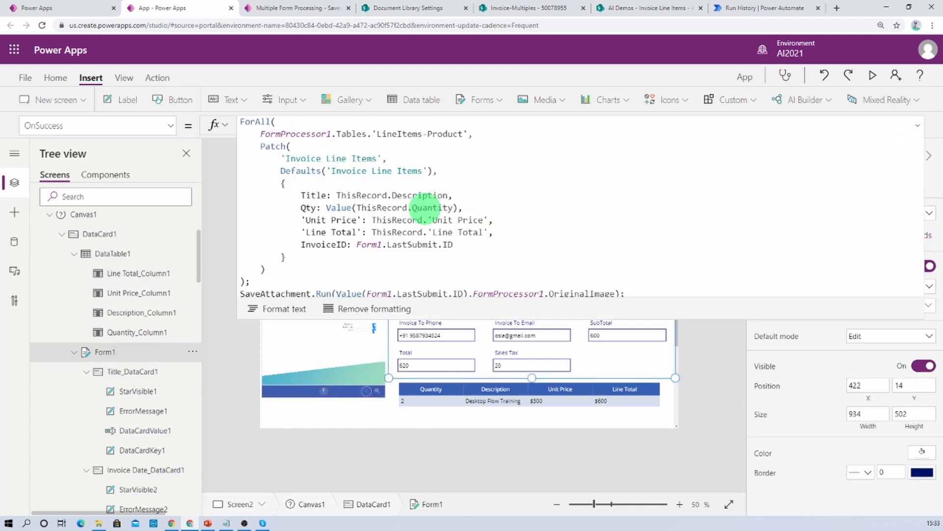
{"action": "scroll", "coordinate": [428, 261], "scroll_direction": "down", "scroll_amount": 1}
{"action": "left_click", "coordinate": [637, 275]}
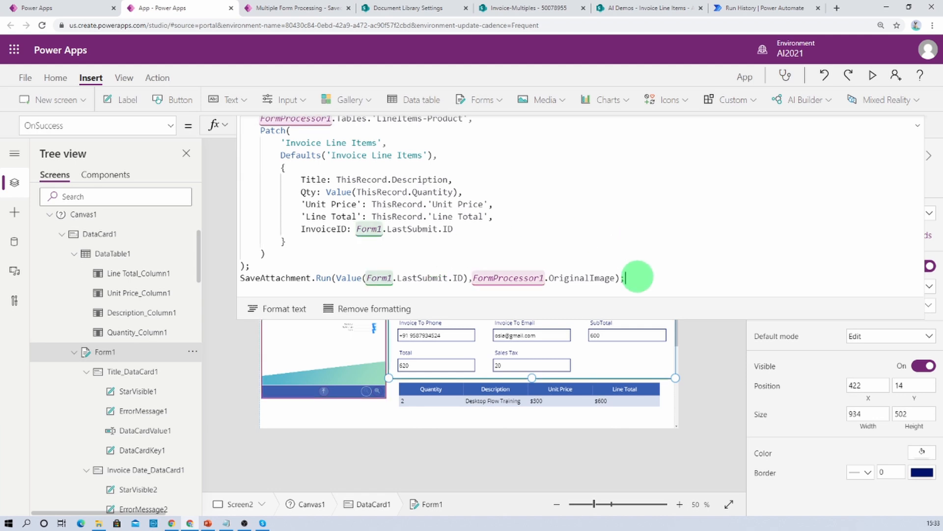
{"action": "scroll", "coordinate": [638, 276], "scroll_direction": "down", "scroll_amount": 1}
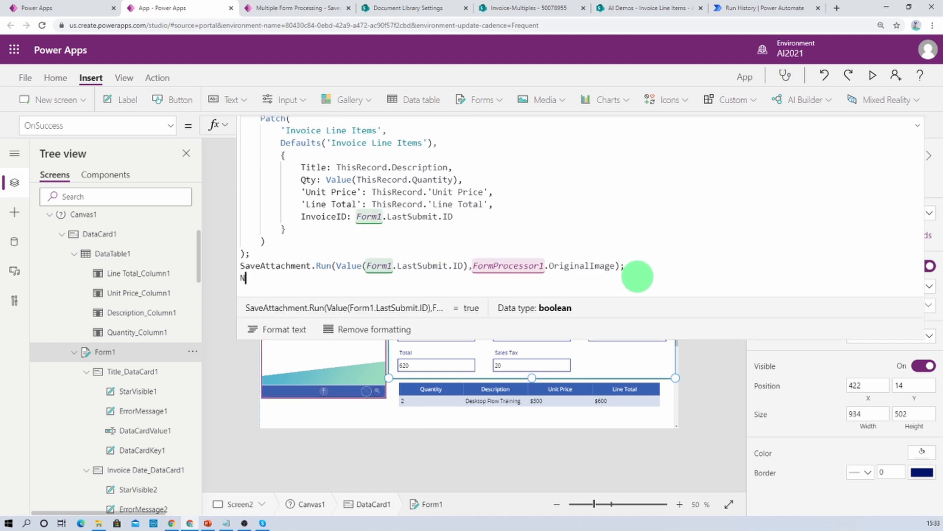
{"action": "type", "text": "Notify("}
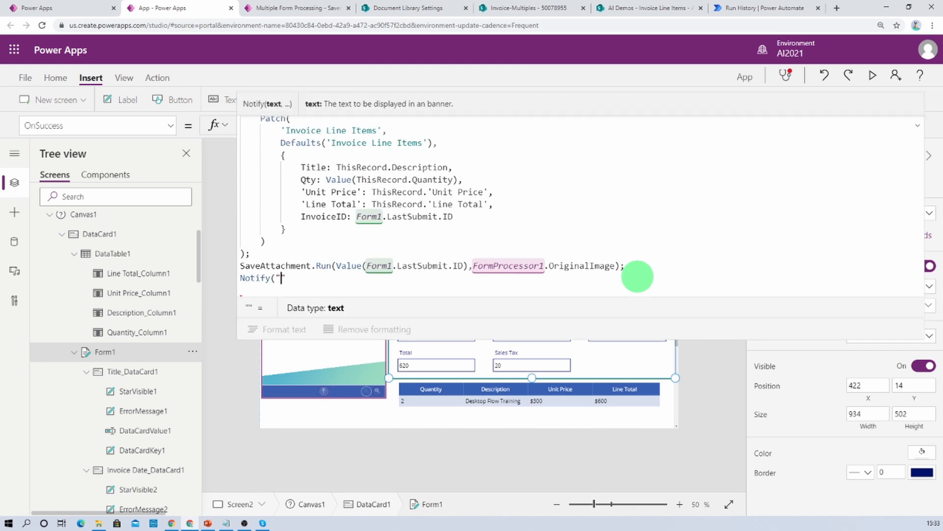
{"action": "type", "text": "\"Form ha"}
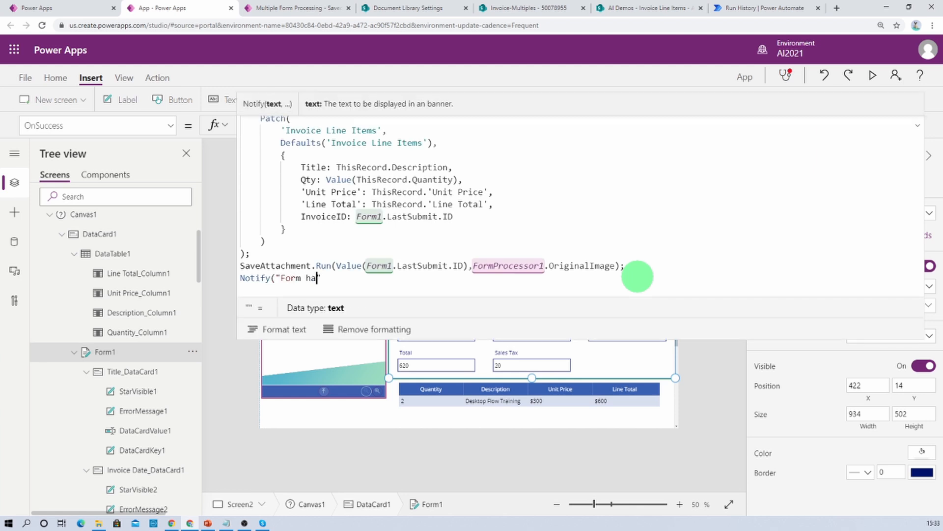
{"action": "type", "text": "s been "}
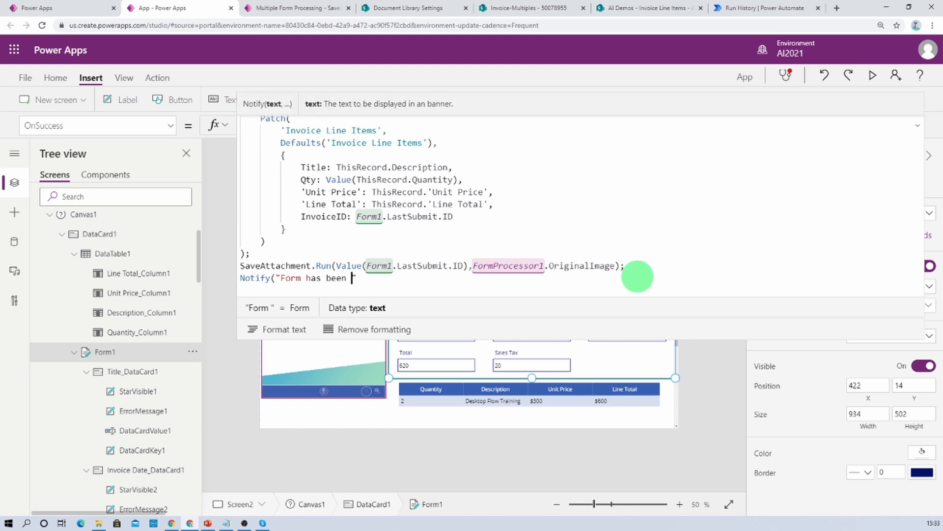
{"action": "type", "text": "submitted "}
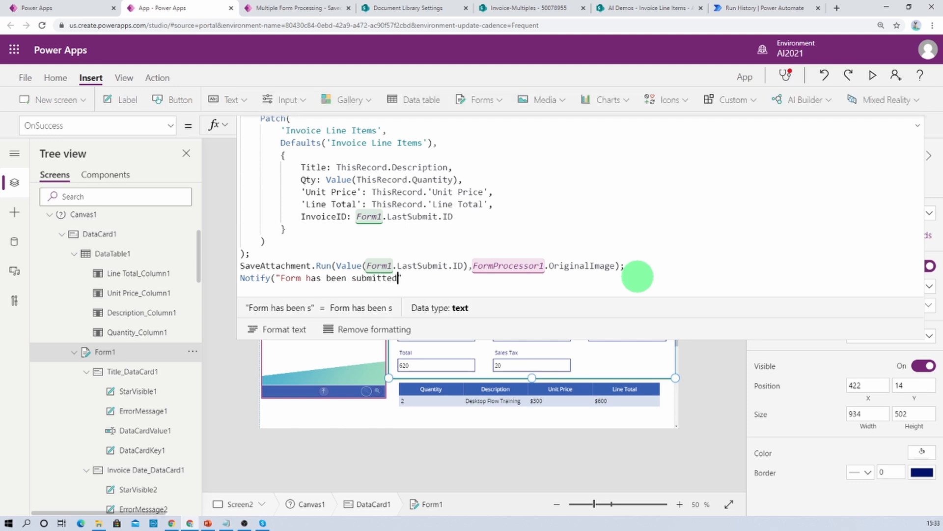
{"action": "type", "text": "succes"}
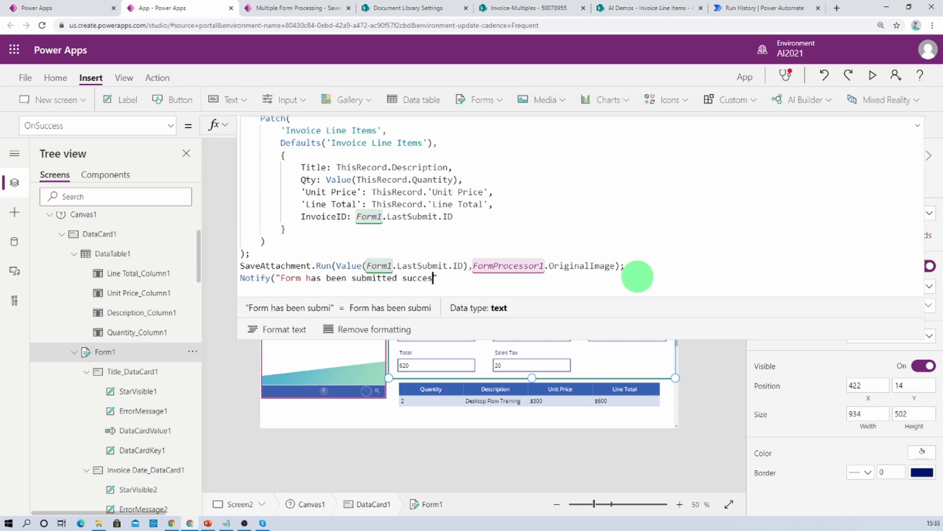
{"action": "type", "text": "sfull"}
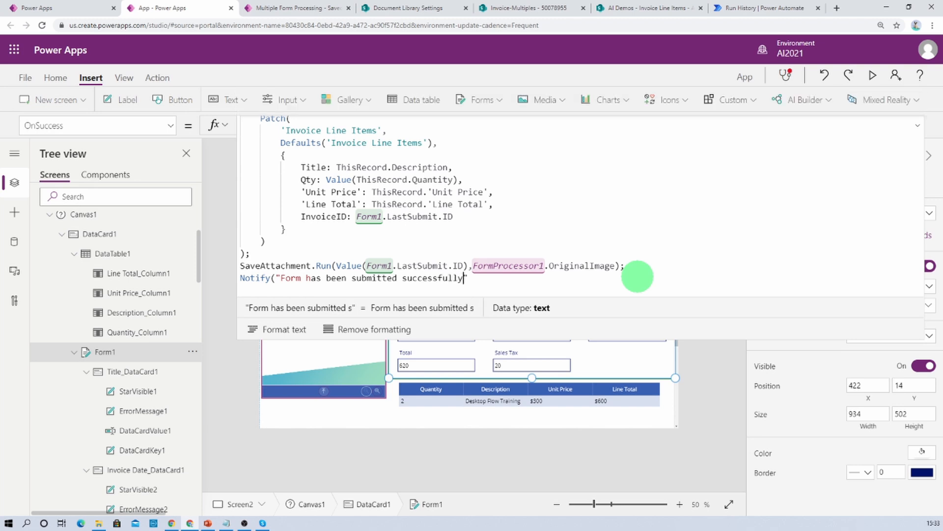
{"action": "type", "text": "y\""}
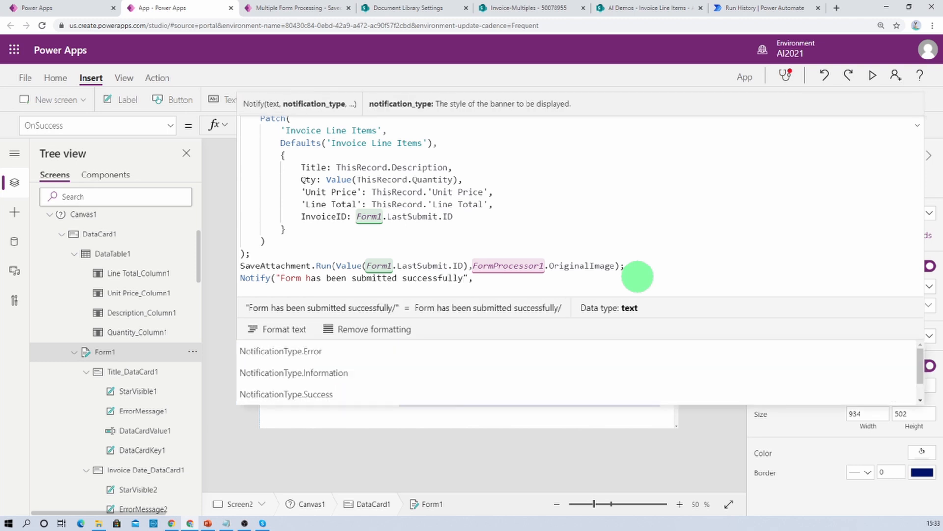
{"action": "type", "text": ",Ni"}
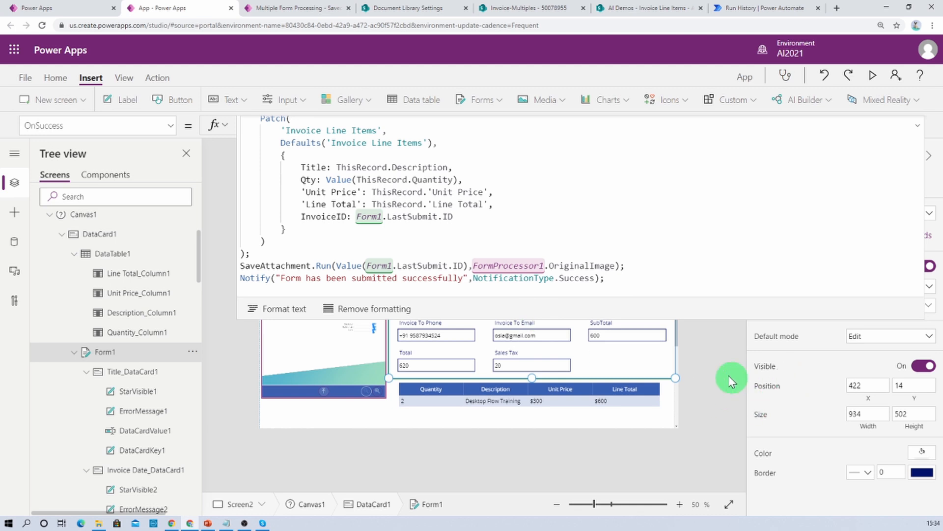
{"action": "left_click", "coordinate": [723, 373]}
{"action": "left_click", "coordinate": [917, 125]}
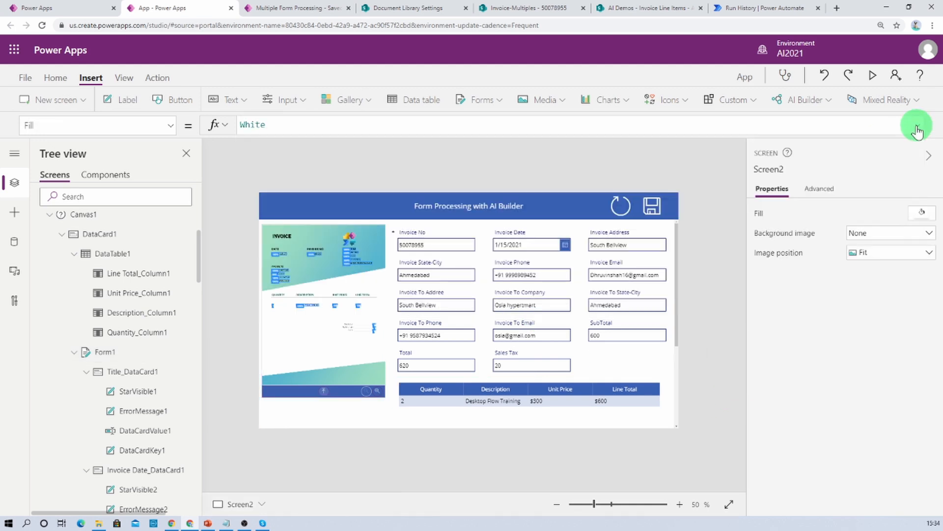
Save and publish the app as Multi-Form Processing, then open it in the Power Apps web player
{"action": "left_click", "coordinate": [24, 78]}
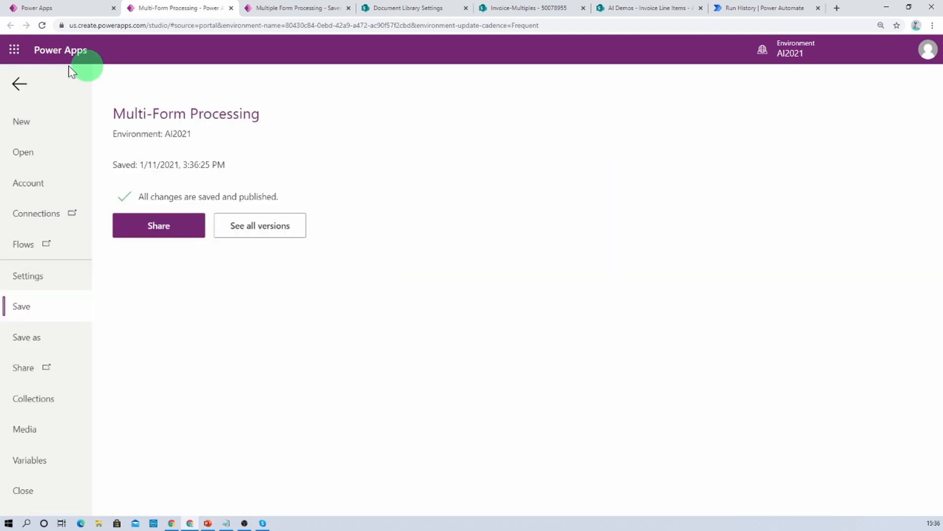
{"action": "left_click", "coordinate": [56, 7]}
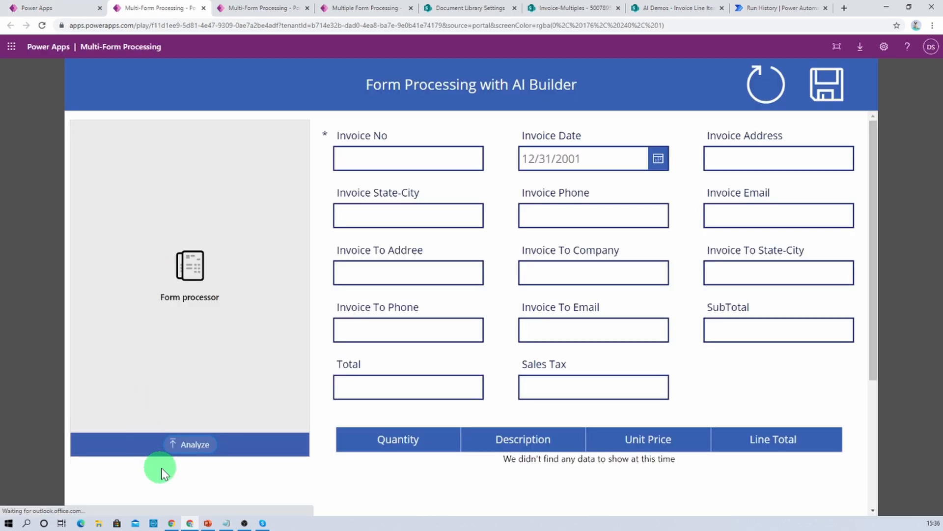
Analyze INVOICE-02 from the Learn2All folder in Form Samples with the form processor
{"action": "left_click", "coordinate": [198, 453]}
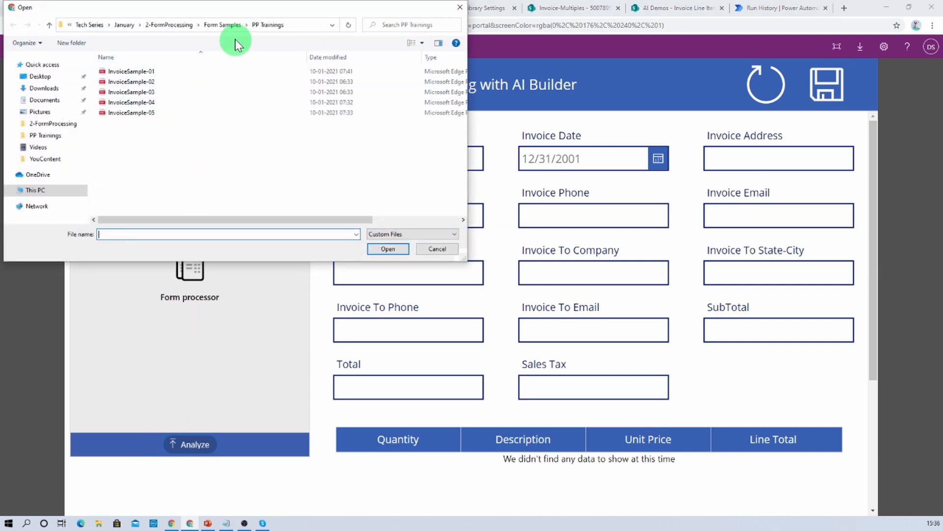
{"action": "left_click", "coordinate": [226, 25]}
{"action": "double_click", "coordinate": [148, 71]}
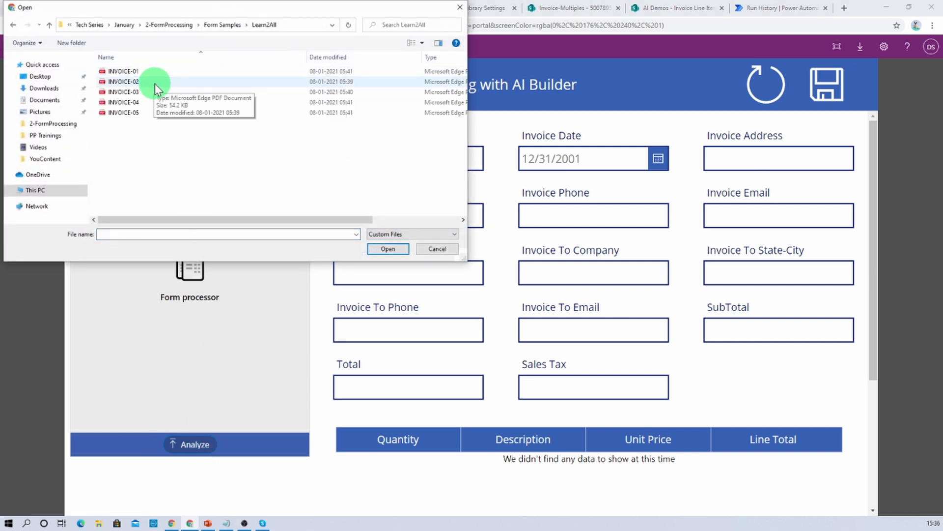
{"action": "double_click", "coordinate": [154, 84]}
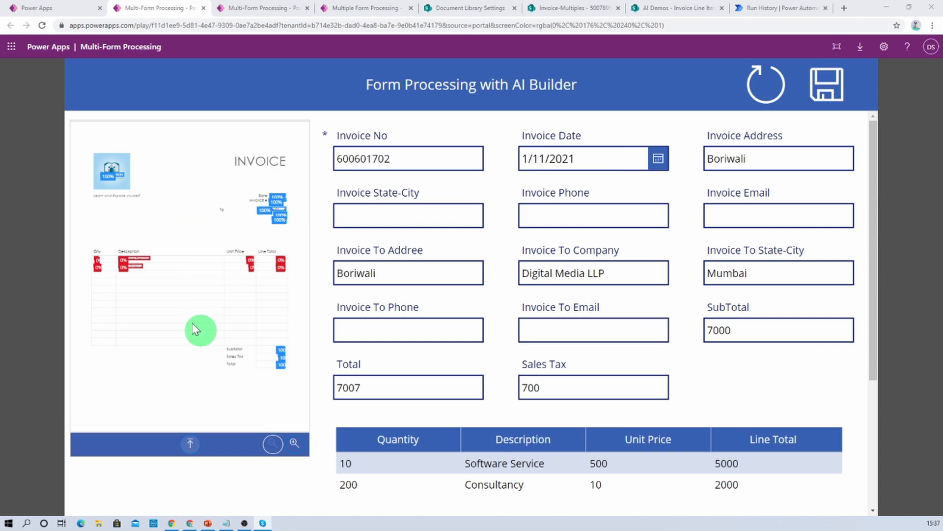
Review the extracted line items and save the invoice, then reset the form with the Reload icon
{"action": "scroll", "coordinate": [559, 401], "scroll_direction": "down", "scroll_amount": 2}
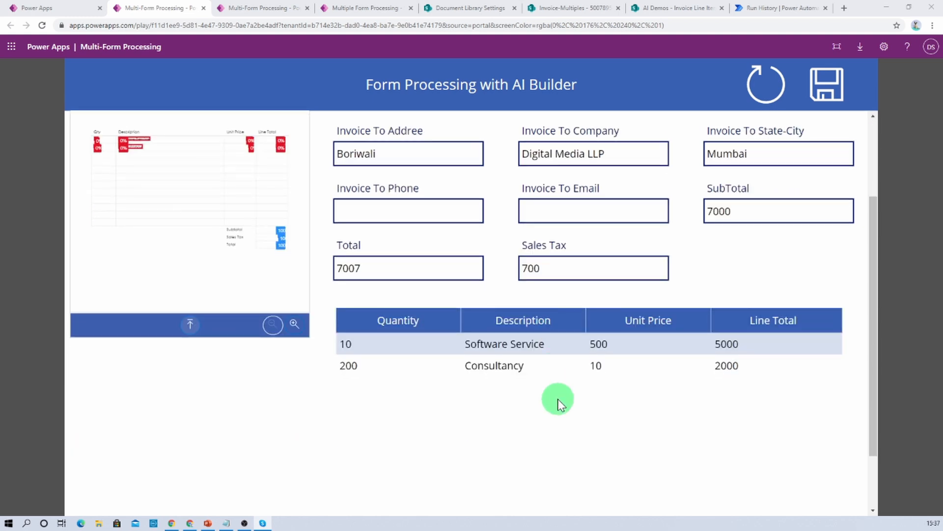
{"action": "scroll", "coordinate": [601, 327], "scroll_direction": "up", "scroll_amount": 2}
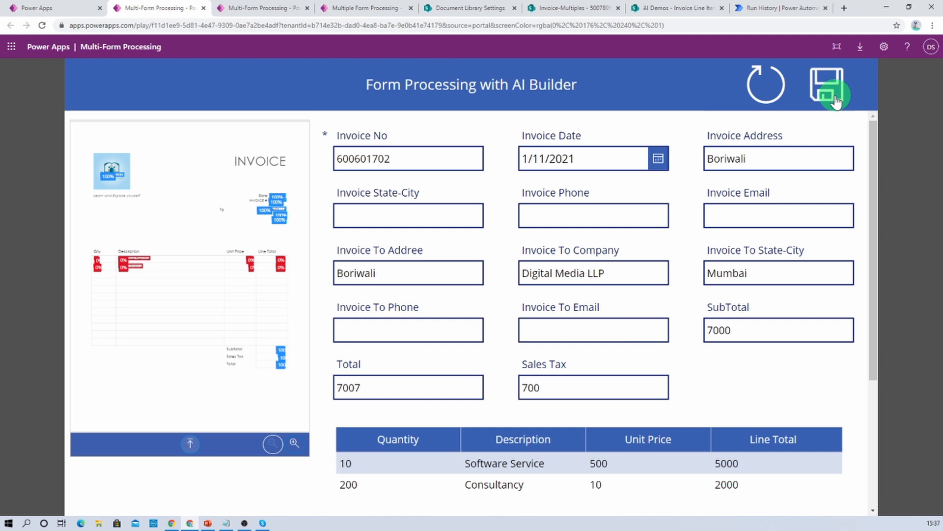
{"action": "left_click", "coordinate": [835, 100]}
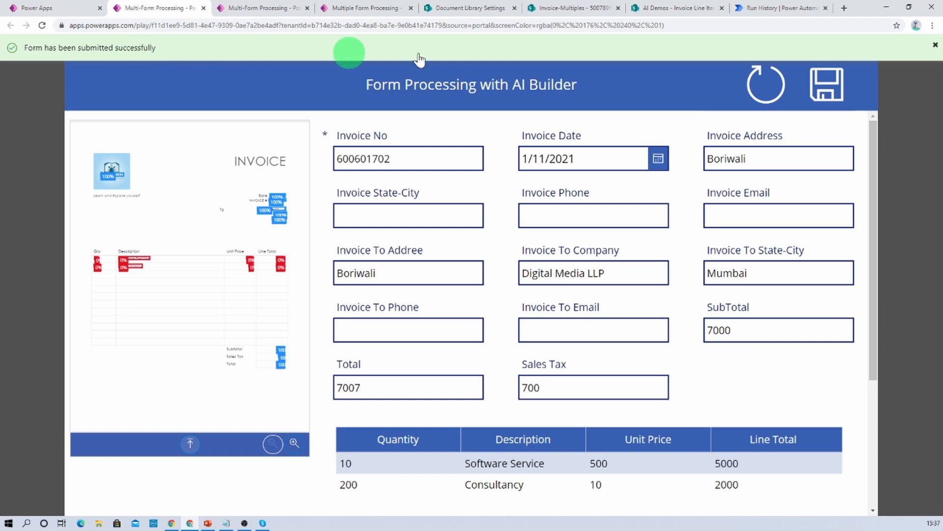
{"action": "left_click", "coordinate": [761, 98]}
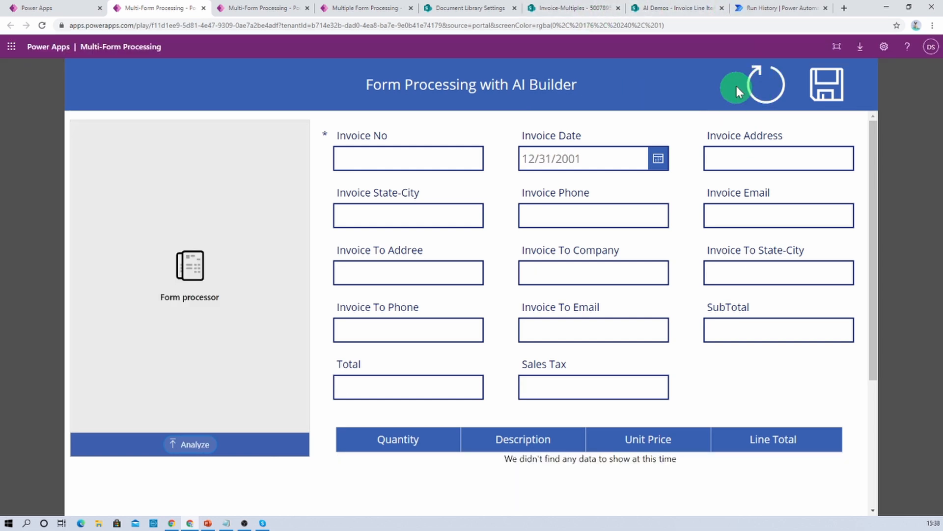
Switch to the SharePoint Invoice-Multiples list and close the open item's details to check the newly saved invoice
{"action": "left_click", "coordinate": [435, 16]}
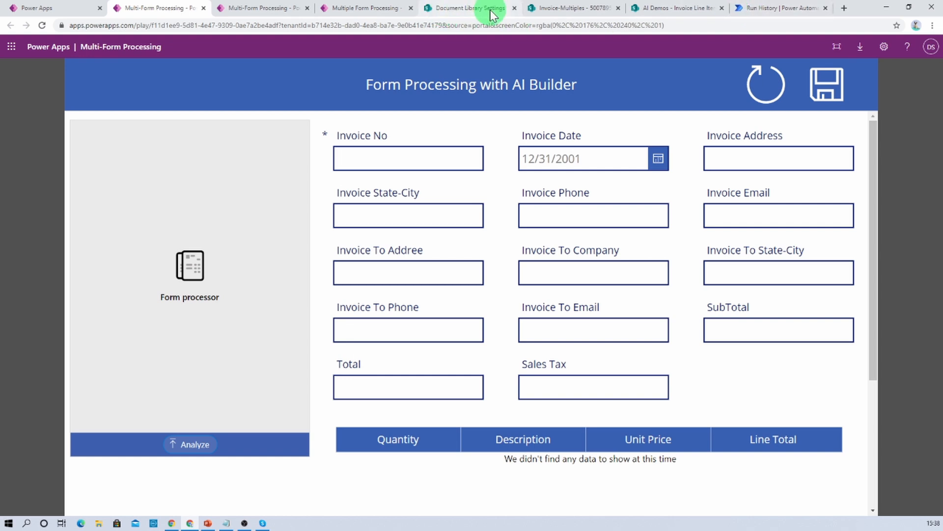
{"action": "left_click", "coordinate": [564, 14]}
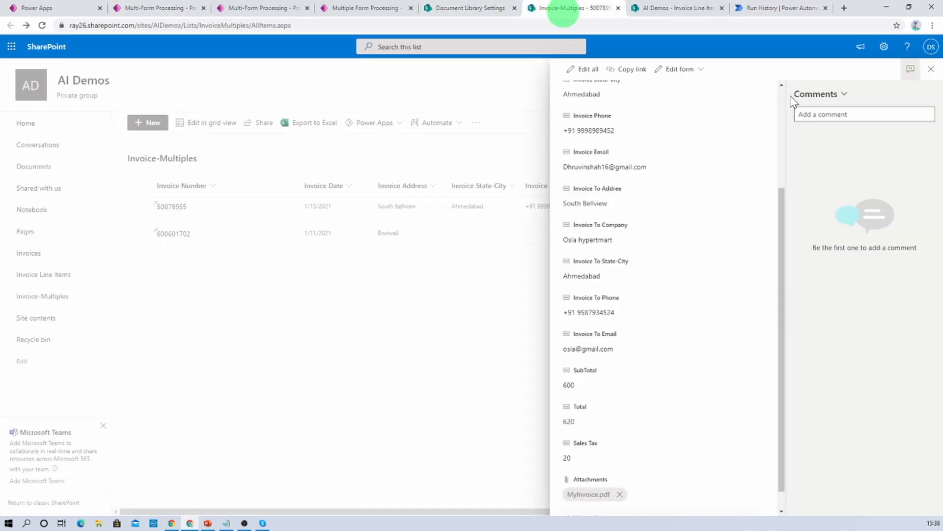
{"action": "left_click", "coordinate": [930, 69]}
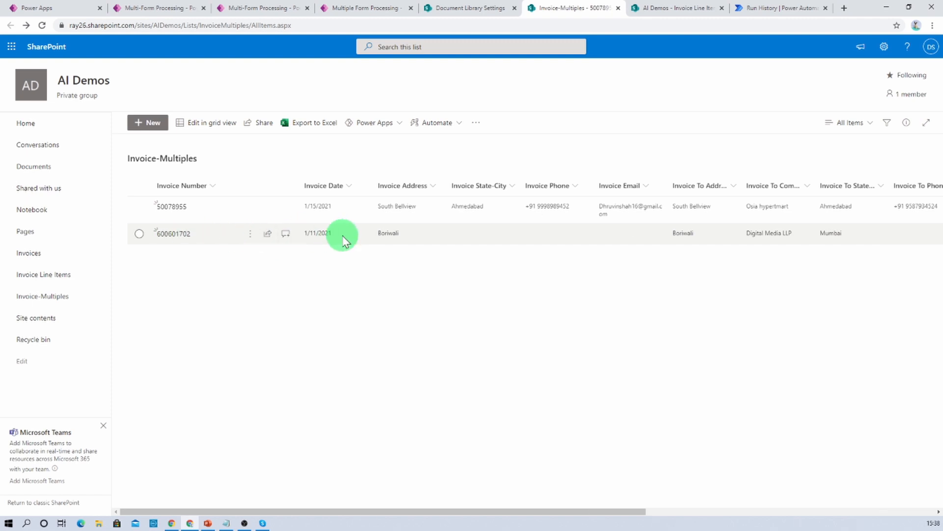
Check the Digital Media LLP invoice's details and its MyInvoice.pdf attachment, along with its saved rows in the Invoice Line Items list
{"action": "left_click", "coordinate": [177, 235]}
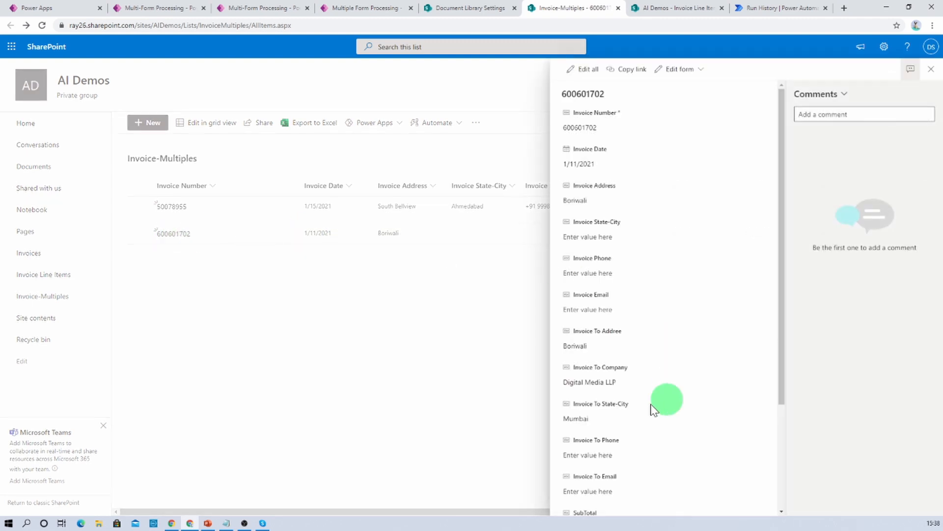
{"action": "scroll", "coordinate": [638, 385], "scroll_direction": "down", "scroll_amount": 3}
{"action": "left_click", "coordinate": [589, 496]}
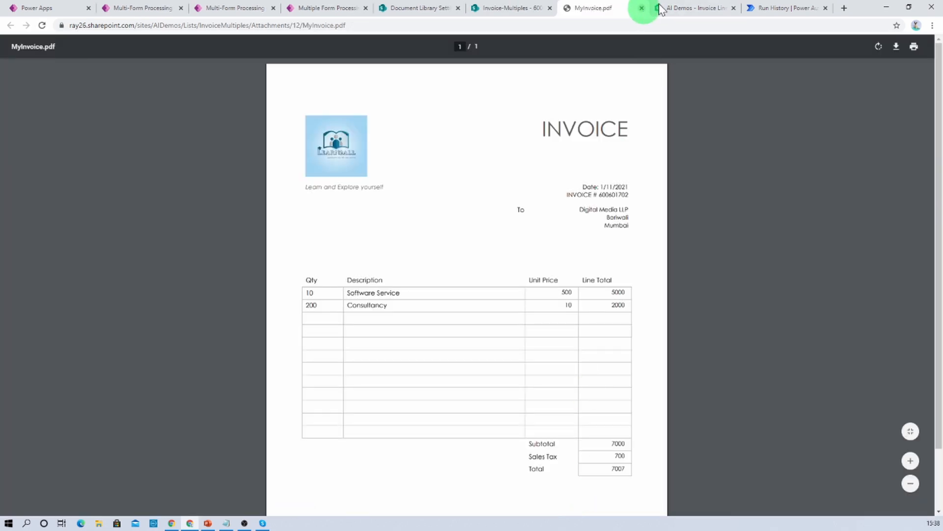
{"action": "left_click", "coordinate": [642, 7]}
{"action": "left_click", "coordinate": [612, 13]}
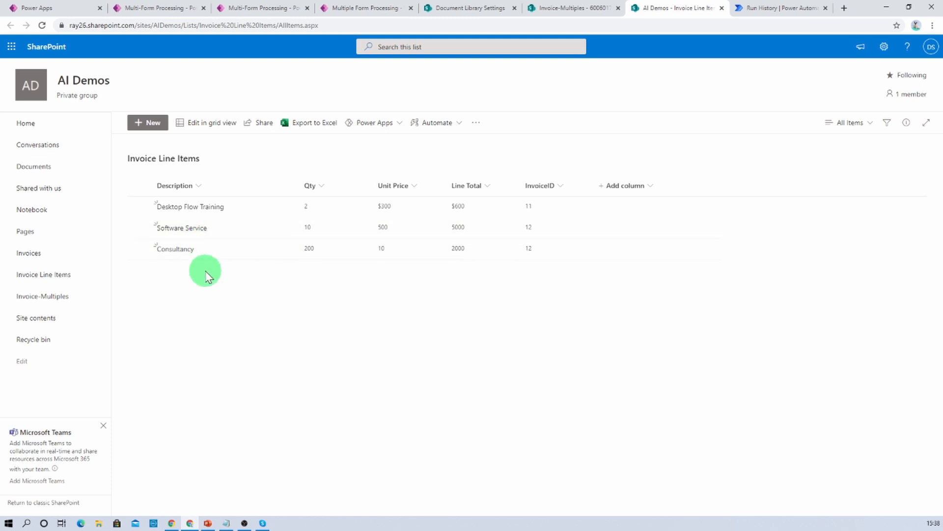
{"action": "left_click", "coordinate": [158, 7]}
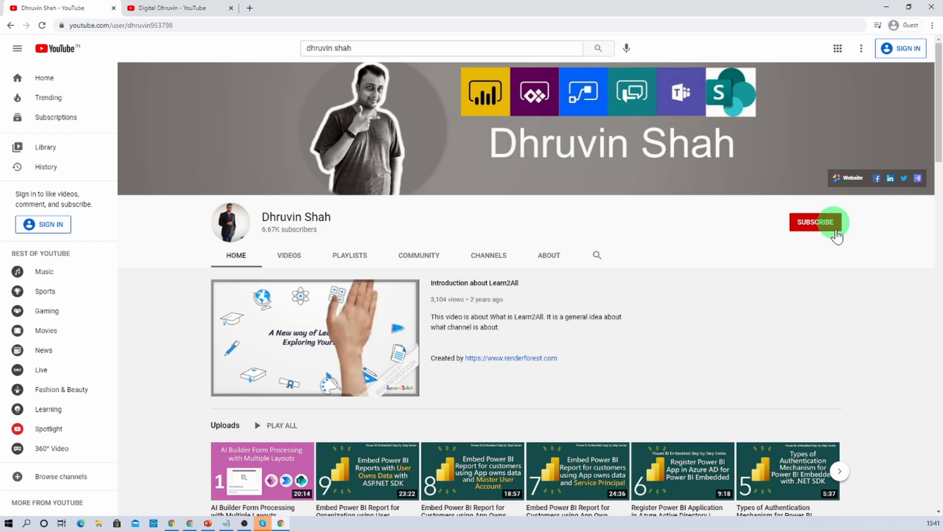
Open The Power Platform Show podcast page from the YouTube channel banner, and view the companion YouTube channel before returning to the main one
{"action": "left_click", "coordinate": [918, 180]}
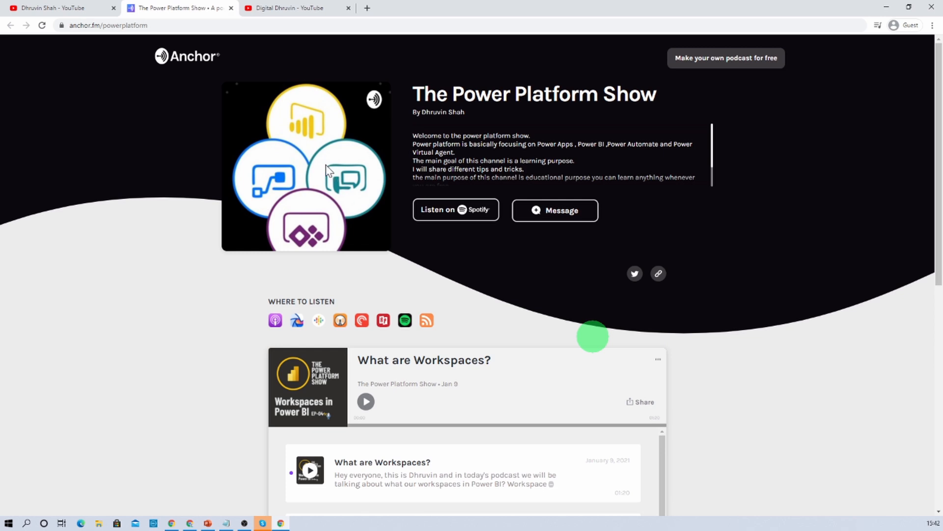
{"action": "left_click", "coordinate": [294, 9]}
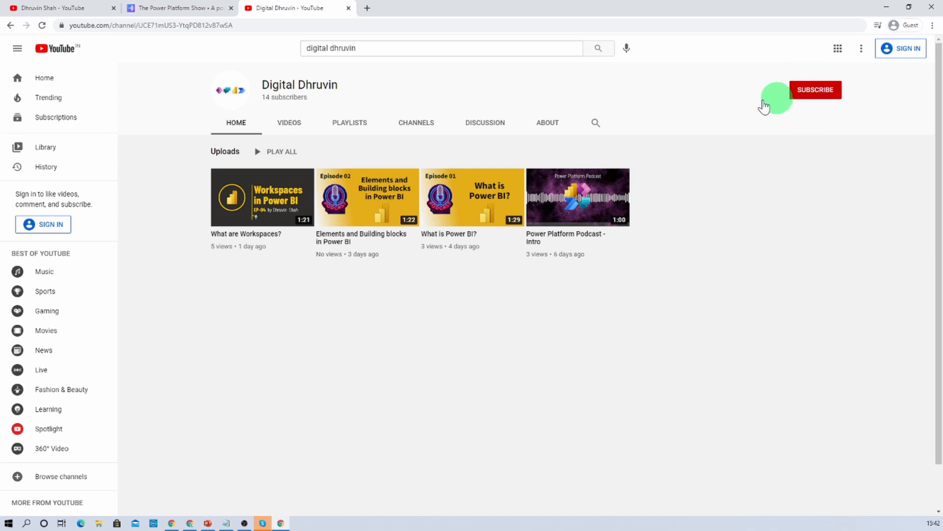
{"action": "left_click", "coordinate": [11, 7]}
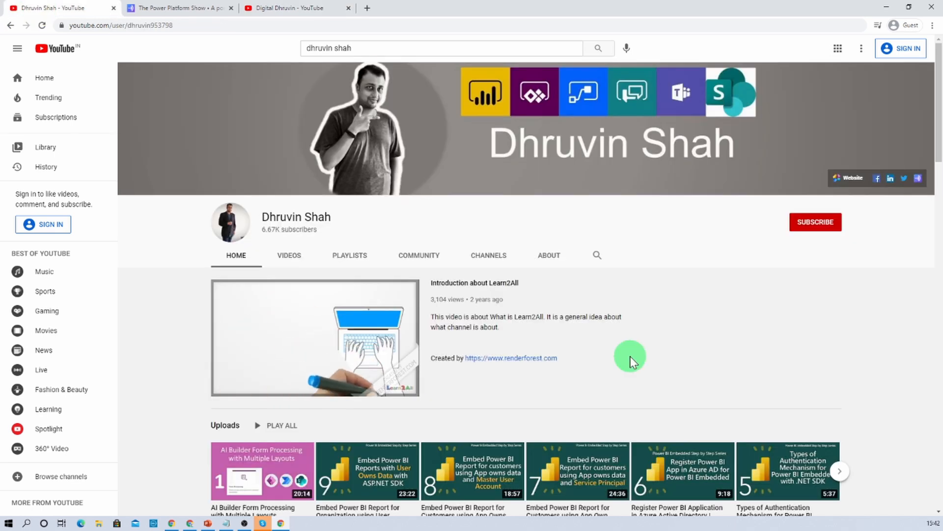